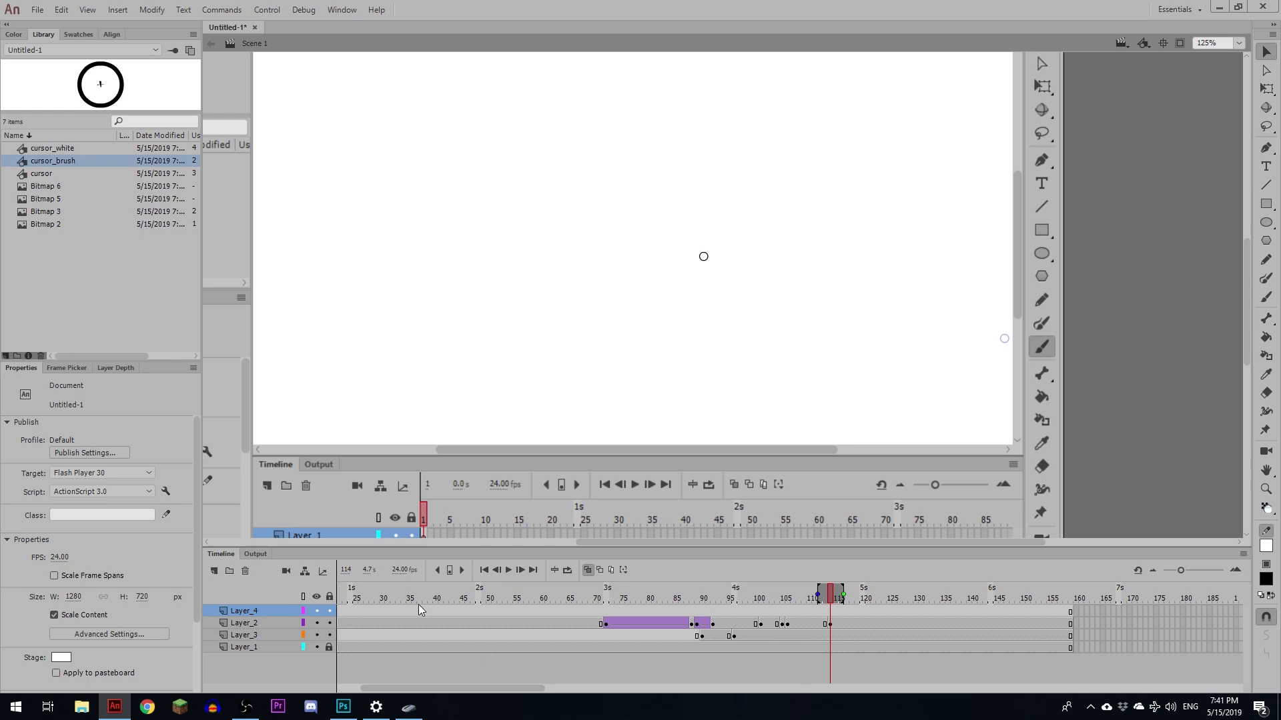
- Rename the three lower layers cursor, GUI and BG
double_click(243, 623)
type("cus")
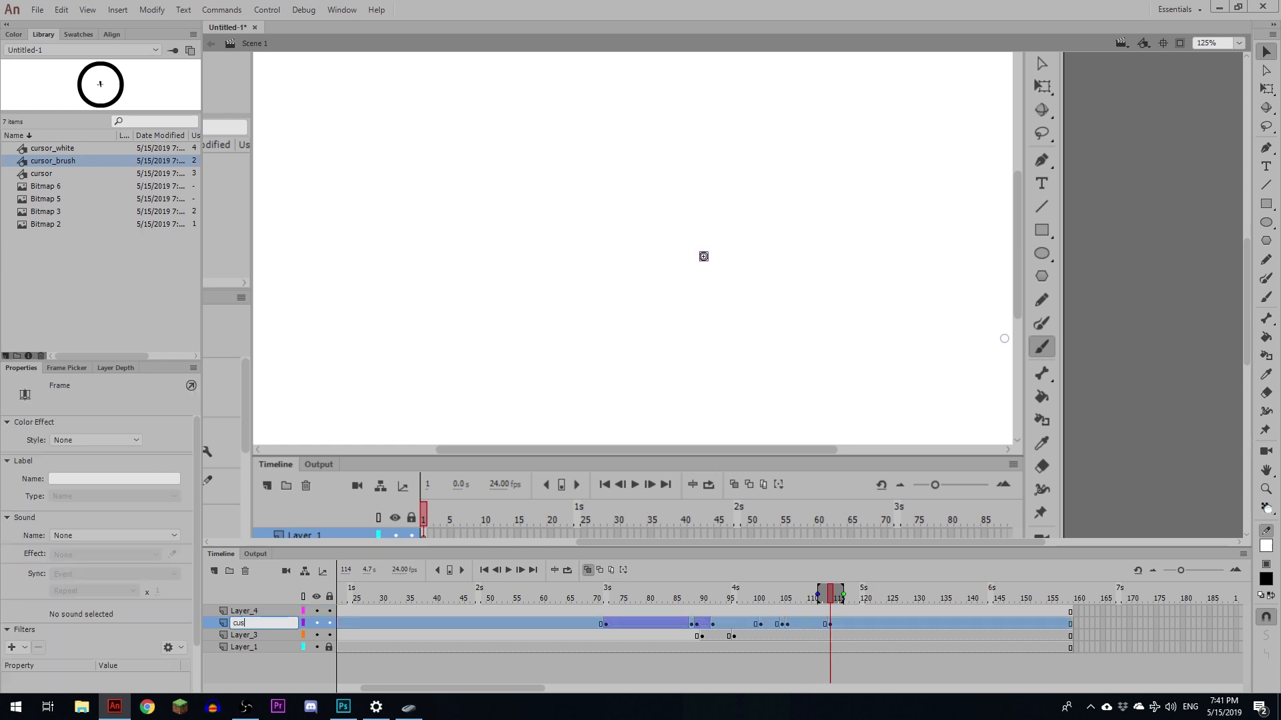
double_click(246, 634)
type("GUI")
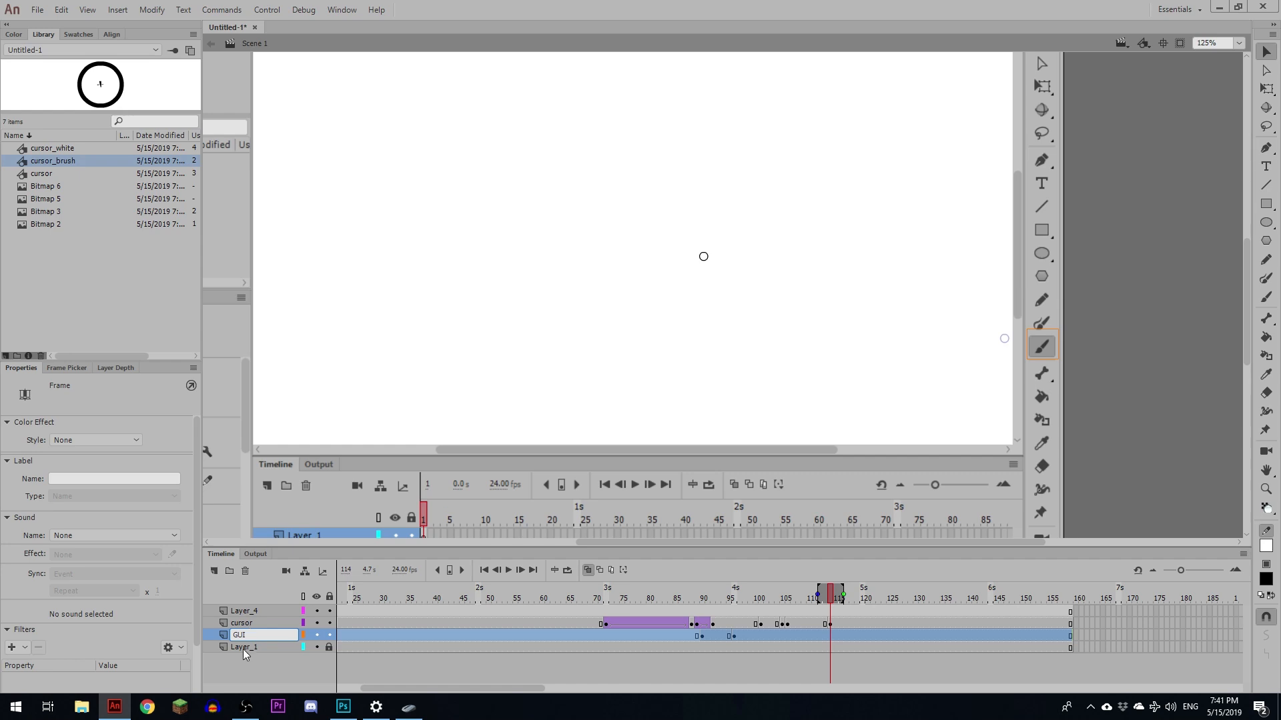
double_click(244, 648)
type("BG")
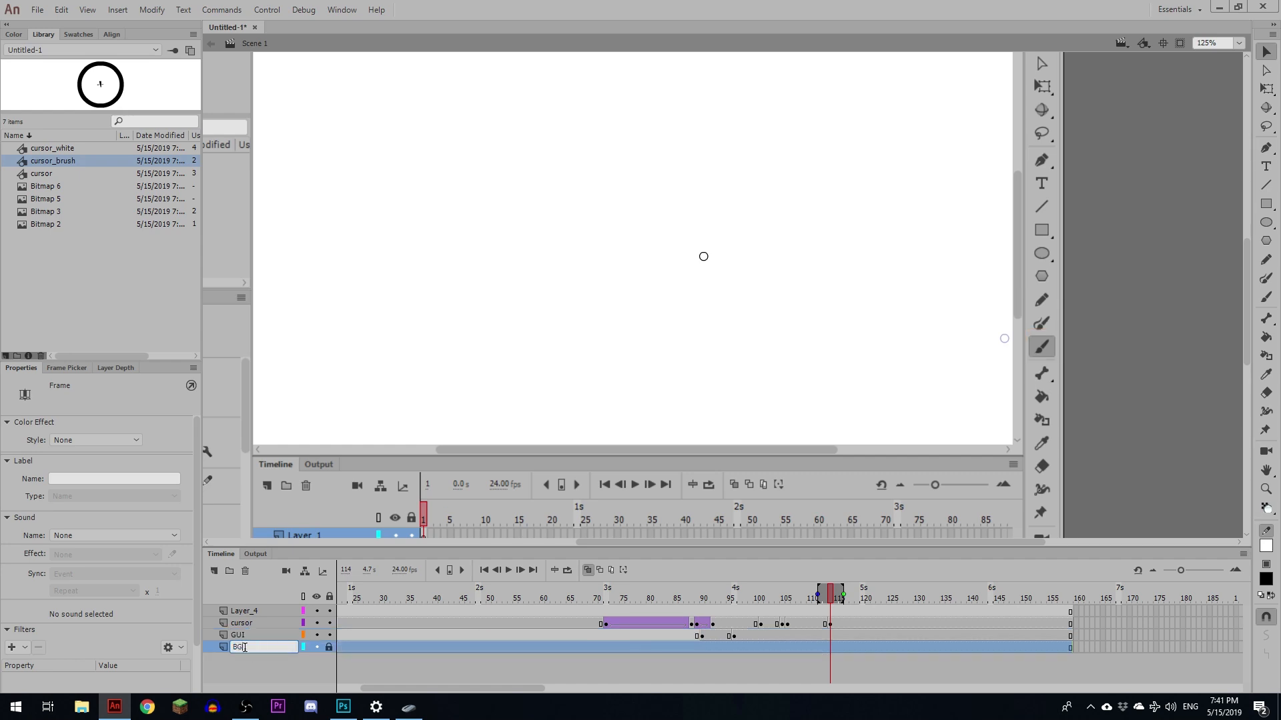
- Rename the top layer stick_figure and select its frame 122
double_click(245, 611)
type("st")
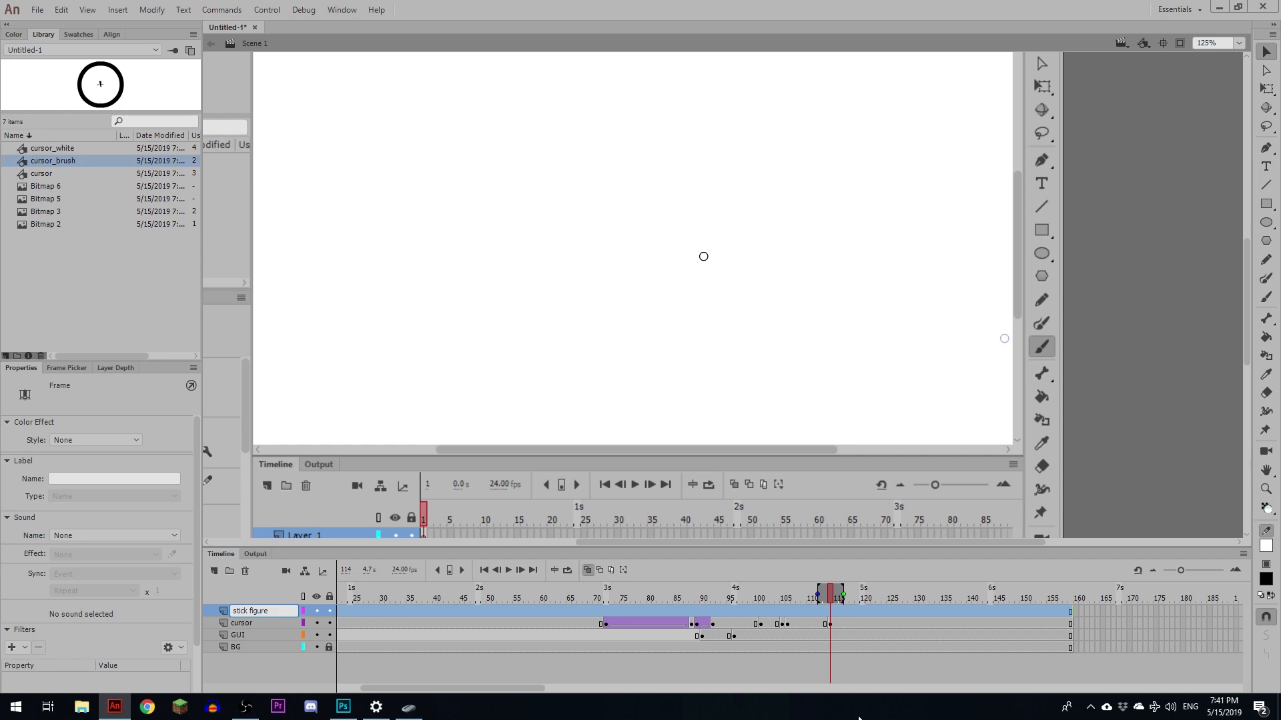
type("ick_figure")
left_click(872, 611)
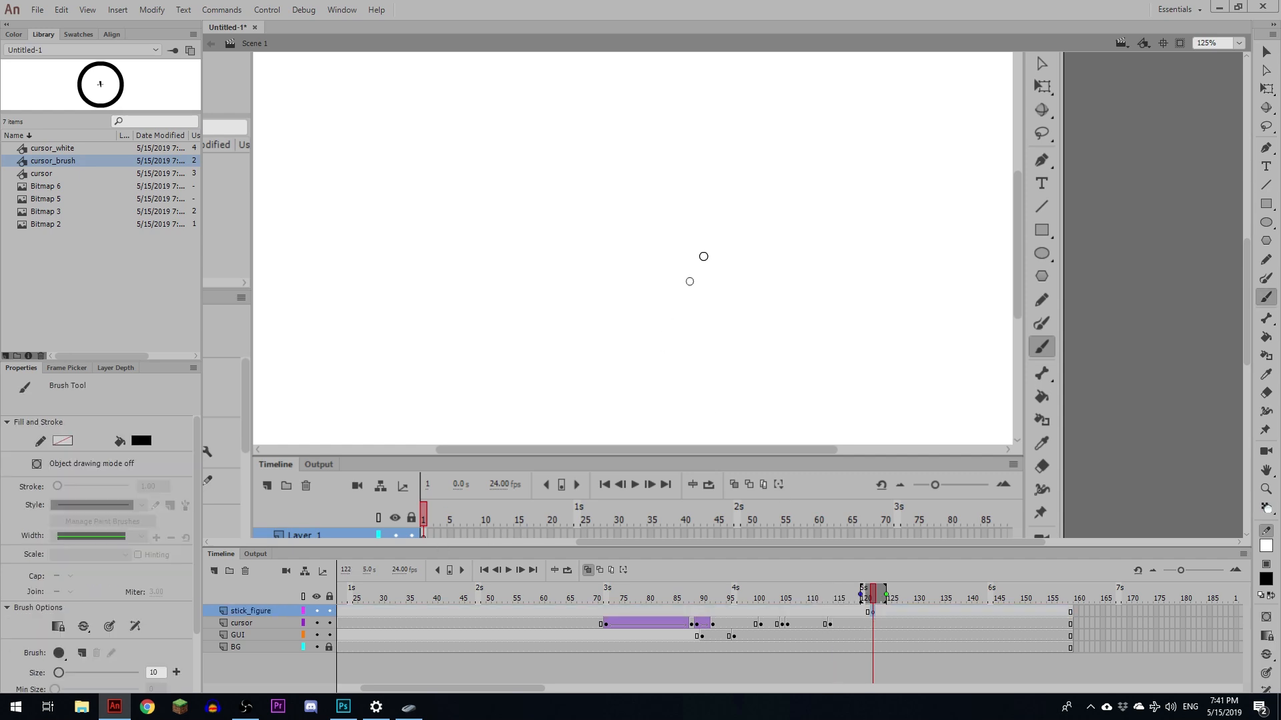
mouse_move(667, 279)
left_mouse_down()
mouse_move(682, 321)
mouse_move(679, 283)
left_mouse_up()
left_click_drag(663, 330, 663, 389)
mouse_move(661, 334)
left_mouse_down()
mouse_move(635, 368)
mouse_move(689, 365)
left_mouse_up()
mouse_move(664, 388)
left_mouse_down()
mouse_move(641, 432)
mouse_move(683, 432)
left_mouse_up()
key("ctrl+a")
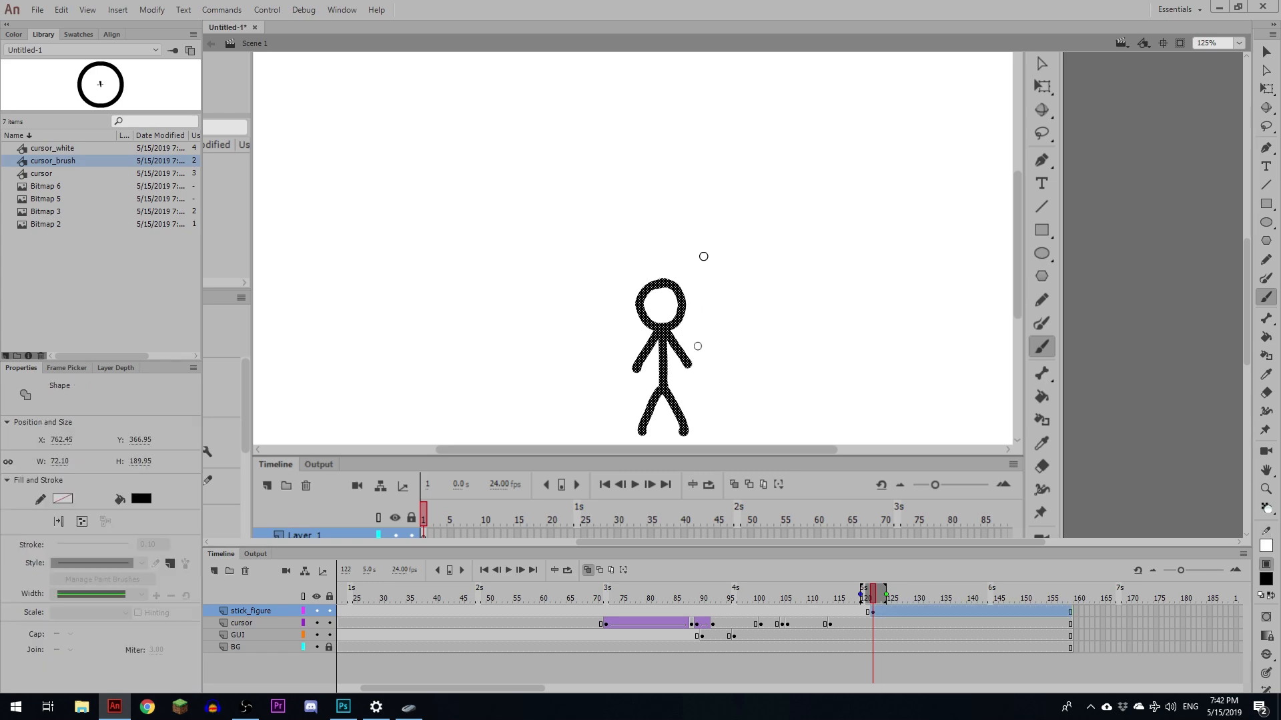
key("Delete")
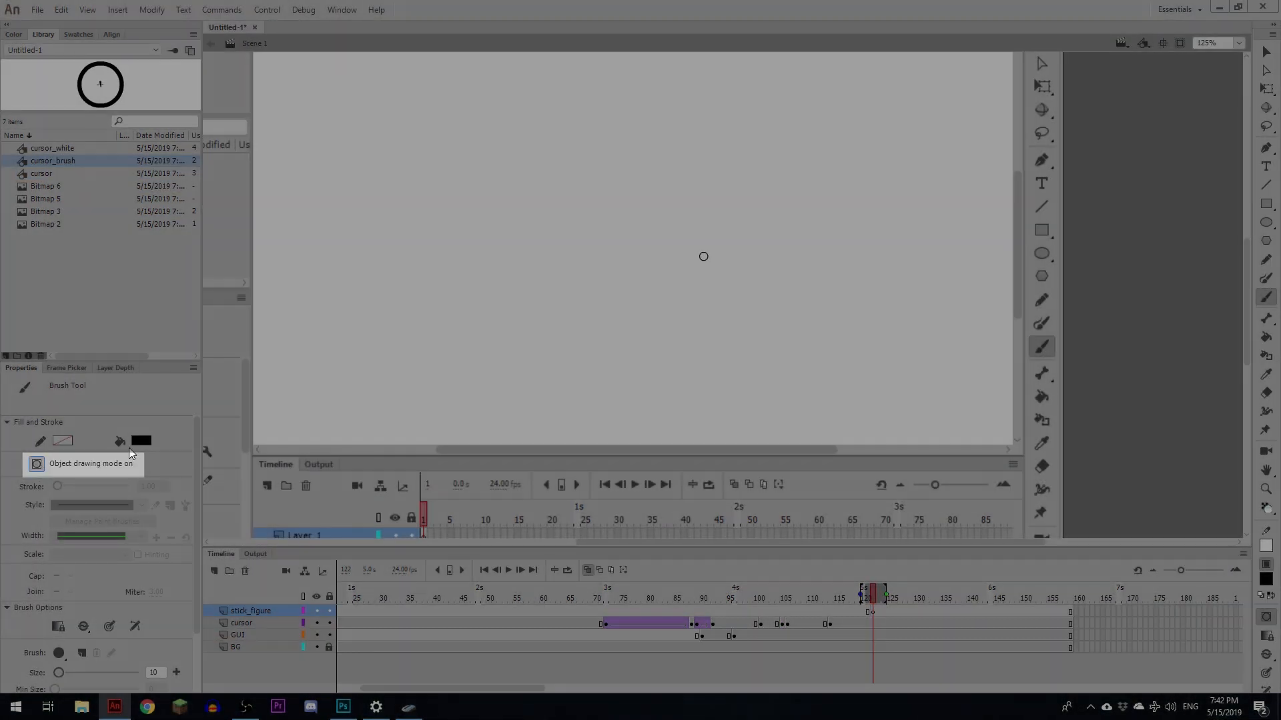
- Turn on object drawing mode and brush a stick figure with head, body, arms and legs as separate objects
left_click(37, 465)
mouse_move(645, 280)
left_mouse_down()
mouse_move(663, 314)
mouse_move(638, 379)
left_mouse_up()
left_click_drag(637, 332, 616, 362)
mouse_move(639, 331)
left_mouse_down()
mouse_move(662, 360)
mouse_move(619, 416)
left_mouse_up()
left_click_drag(641, 381, 658, 416)
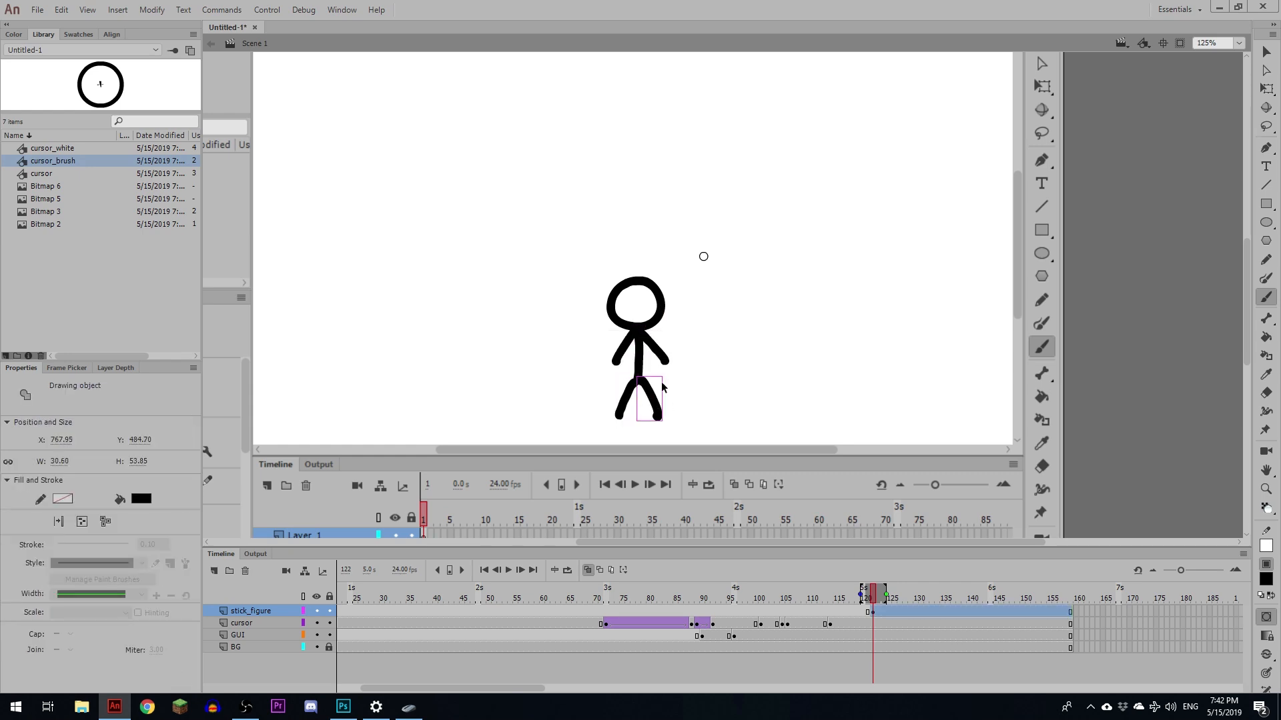
left_click_drag(657, 353, 686, 341)
left_click_drag(622, 355, 623, 355)
key("ctrl+z")
key("ctrl+z")
key("ctrl+z")
key("ctrl+z")
key("ctrl+z")
key("ctrl+z")
key("ctrl+z")
key("ctrl+z")
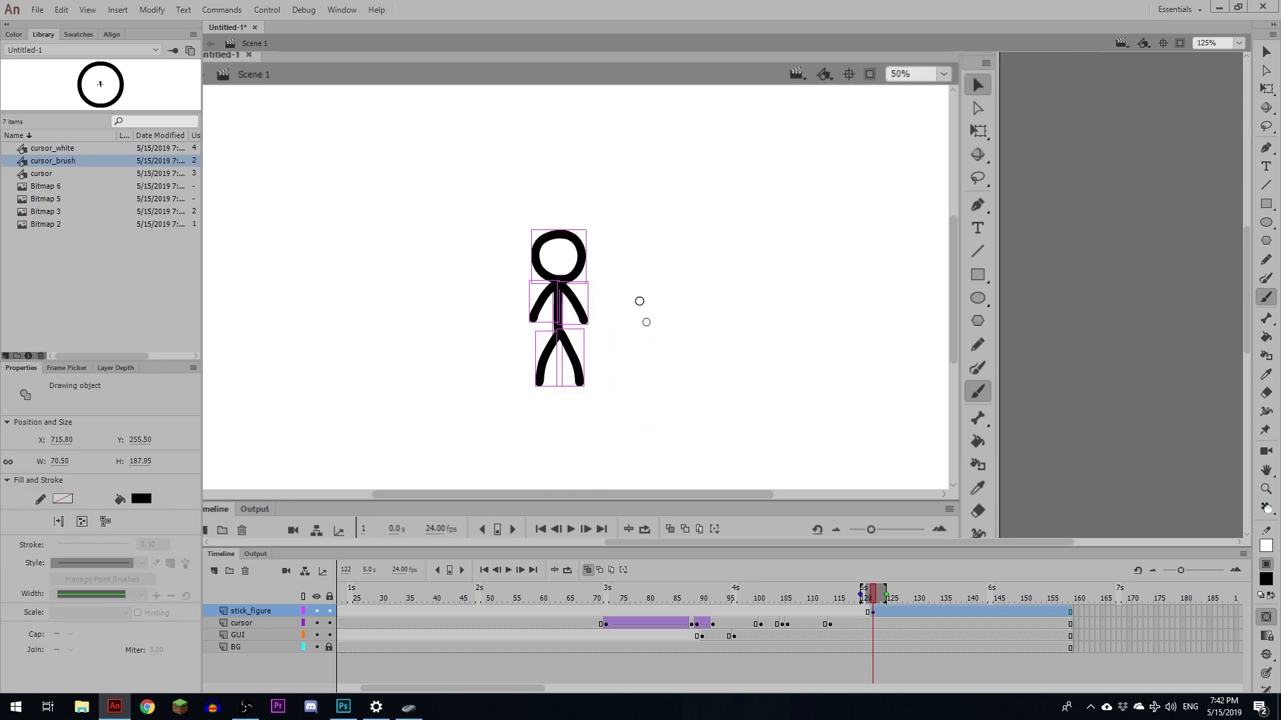
- Convert the stick figure into a graphic symbol named stick_figure_draw
left_click_drag(657, 356, 661, 355)
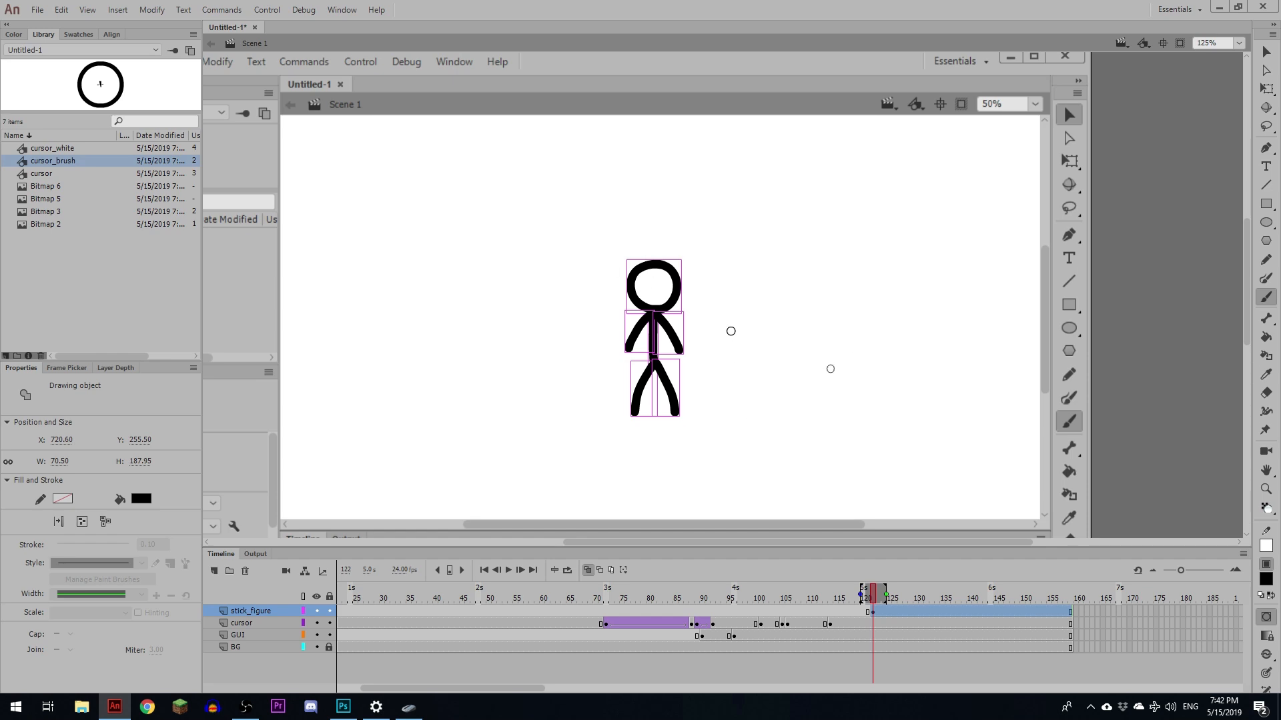
left_click(870, 611)
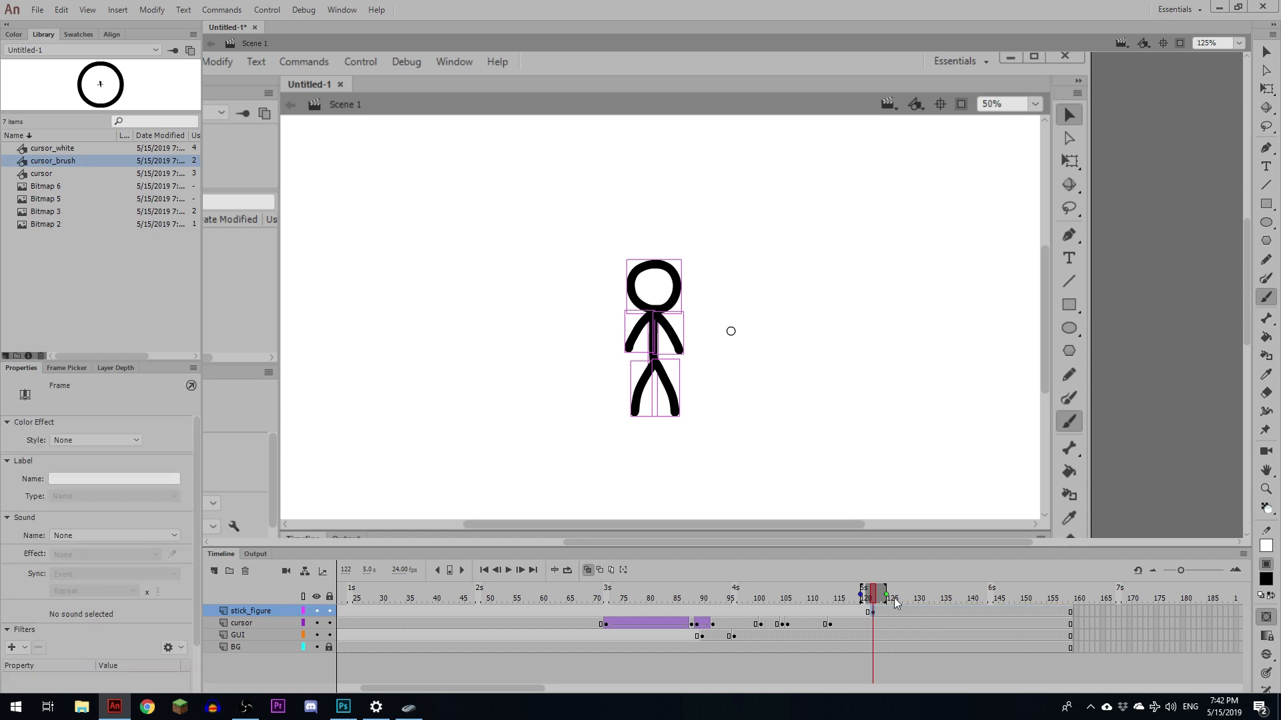
key("F8")
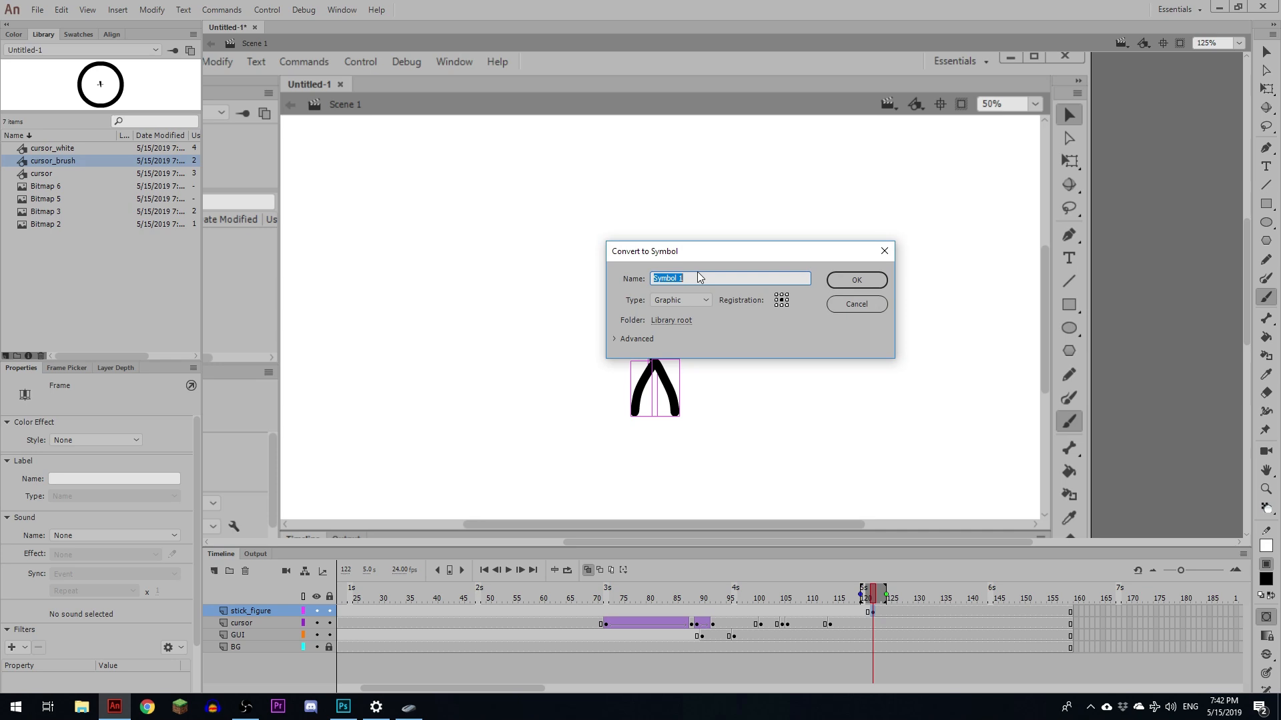
type("stick_figure_draw")
left_click(875, 276)
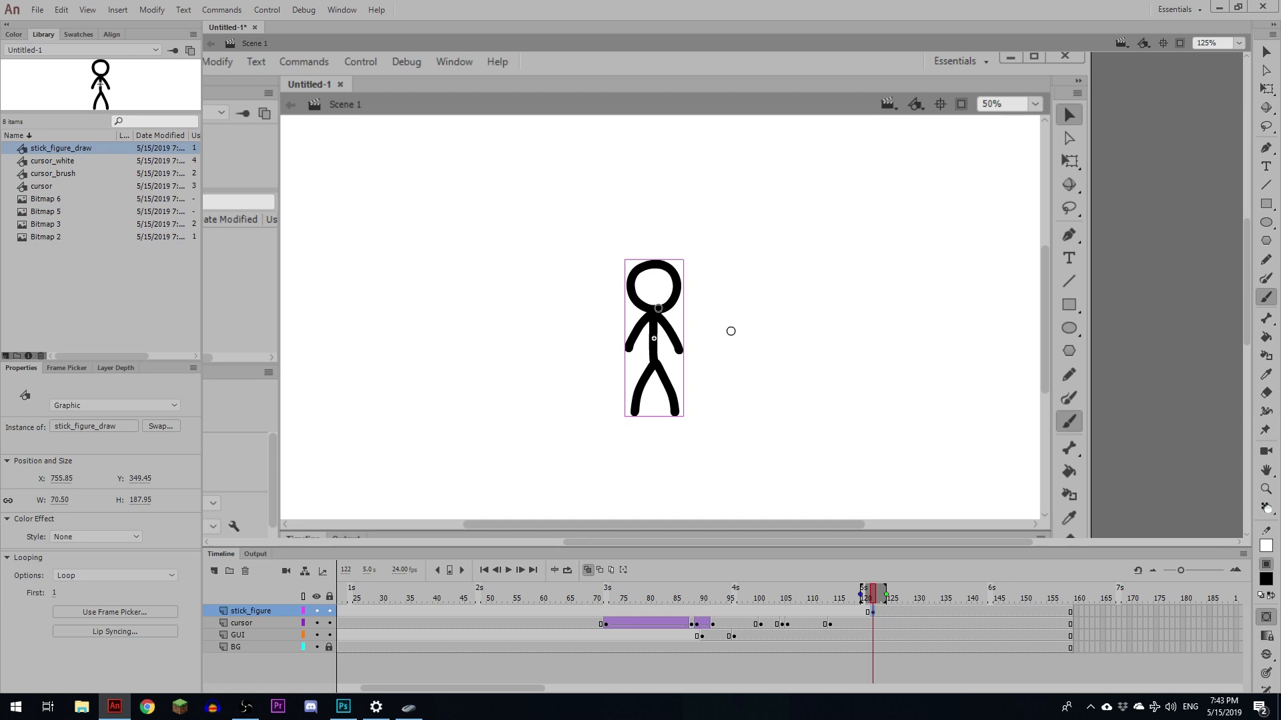
- Enter the symbol for editing and distribute its drawing objects to separate layers
key("v")
double_click(657, 308)
right_click(657, 321)
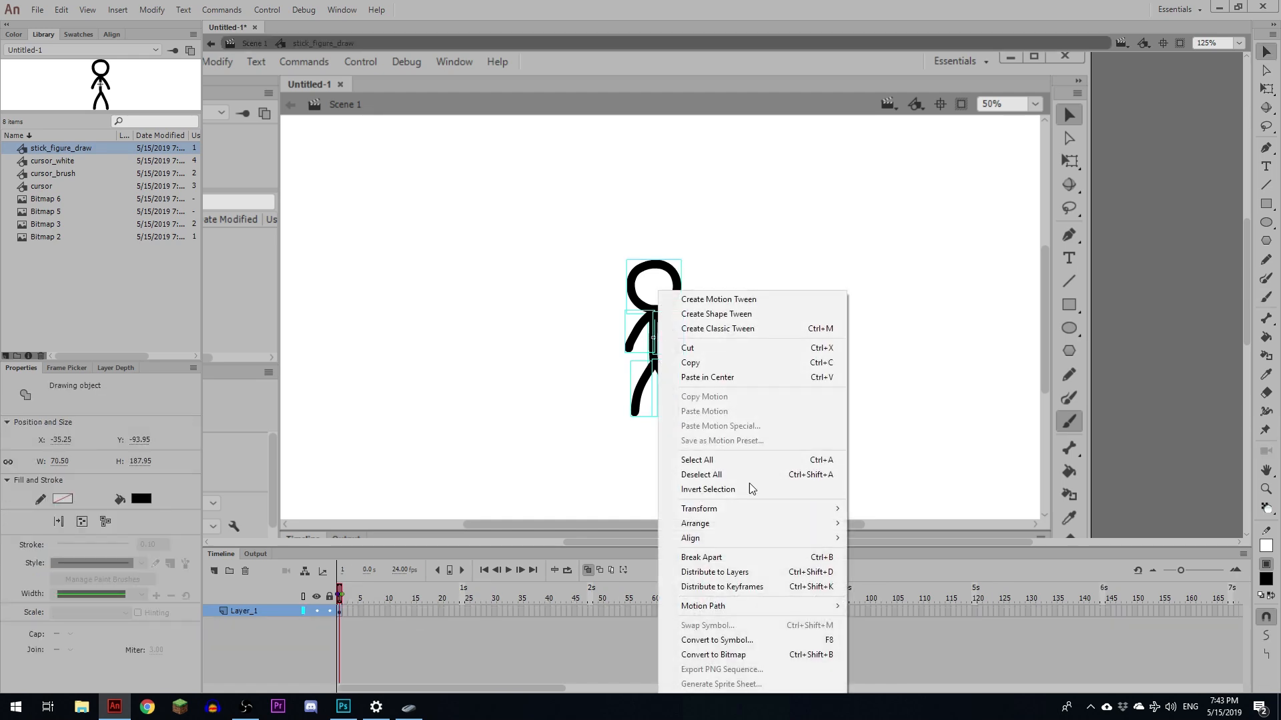
left_click(733, 572)
left_click_drag(476, 548, 473, 466)
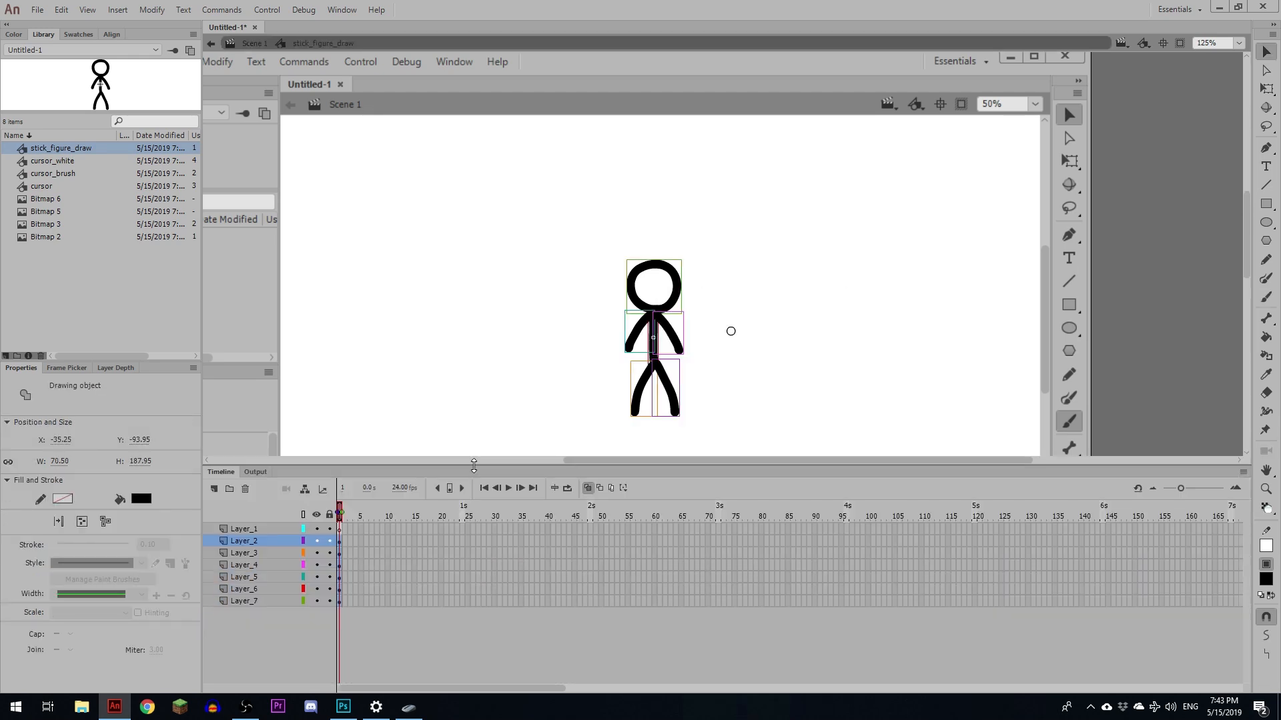
- Delete the empty Layer_1 from the symbol's timeline
left_click(247, 527)
left_click(213, 488)
key("ctrl+z")
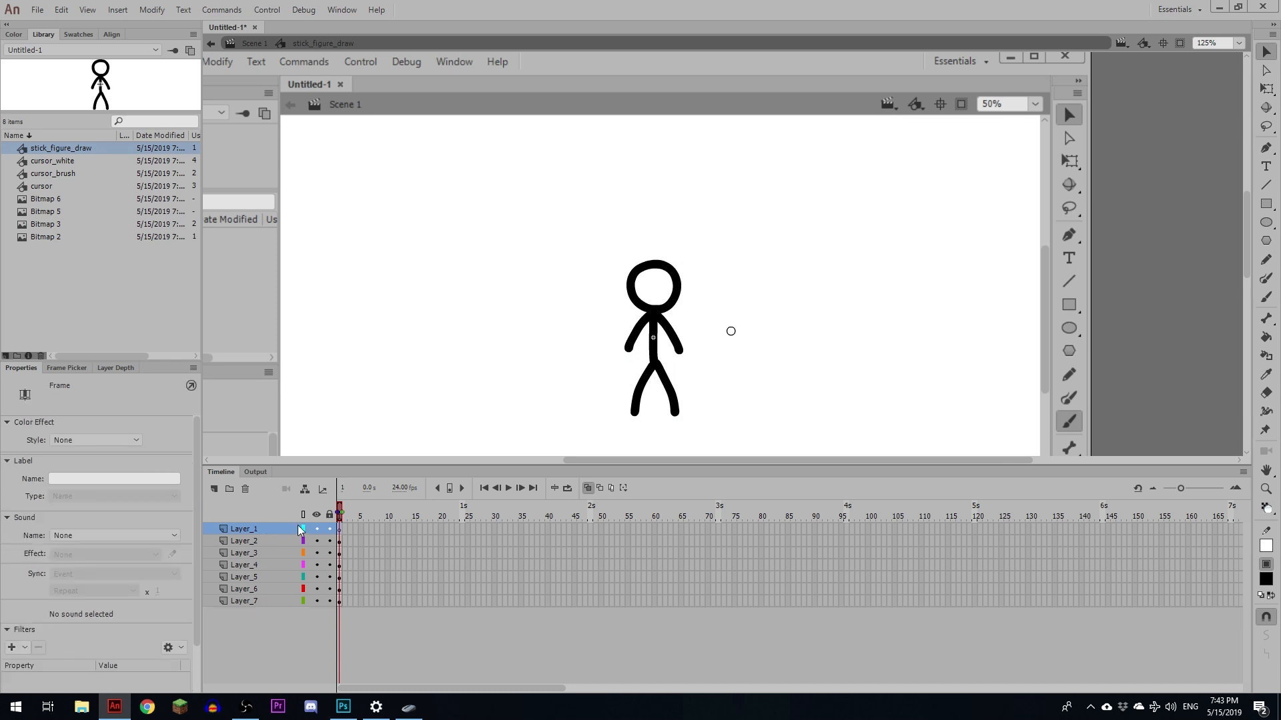
left_click(245, 491)
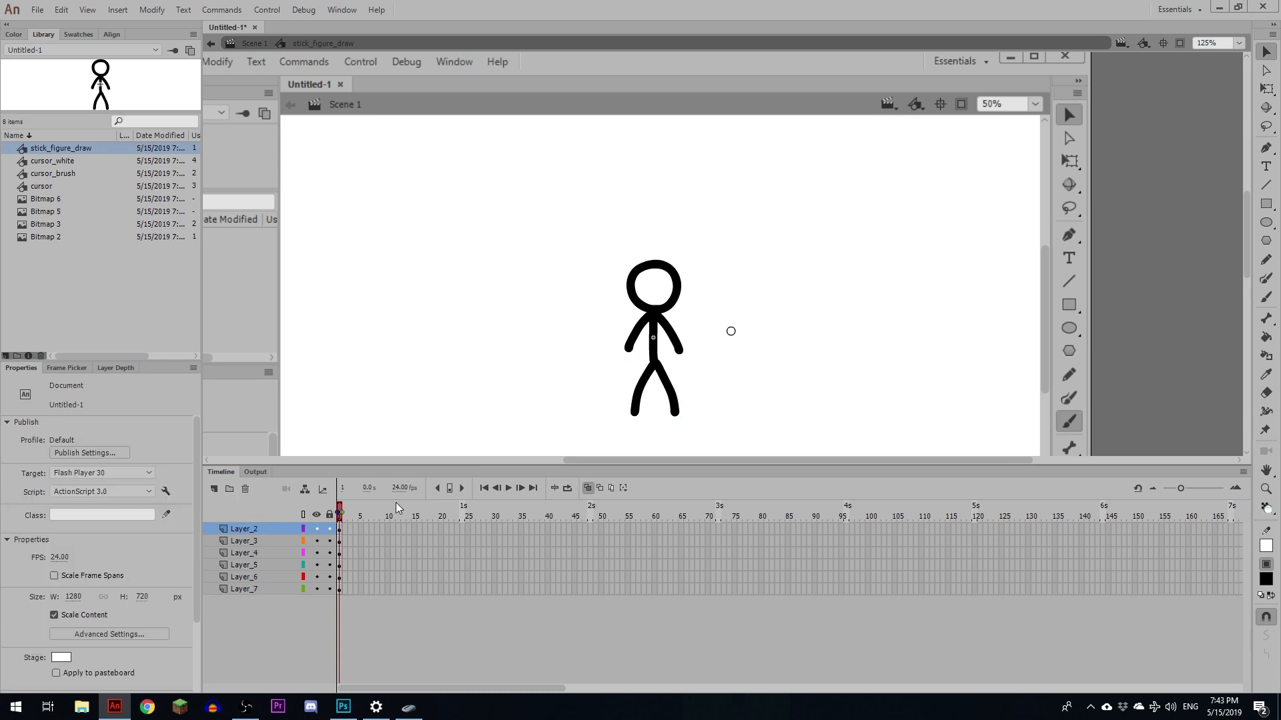
- Extend all symbol layers to frame 72
left_click_drag(718, 531, 719, 635)
key("F5")
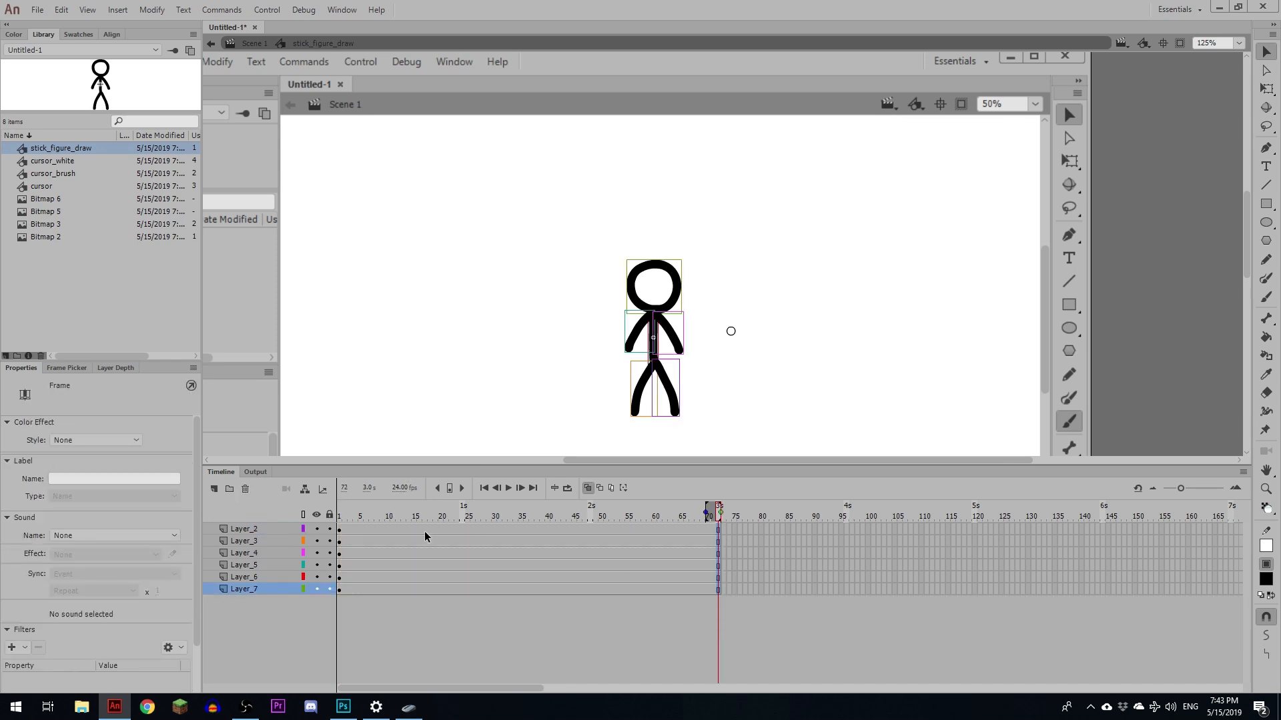
key("b")
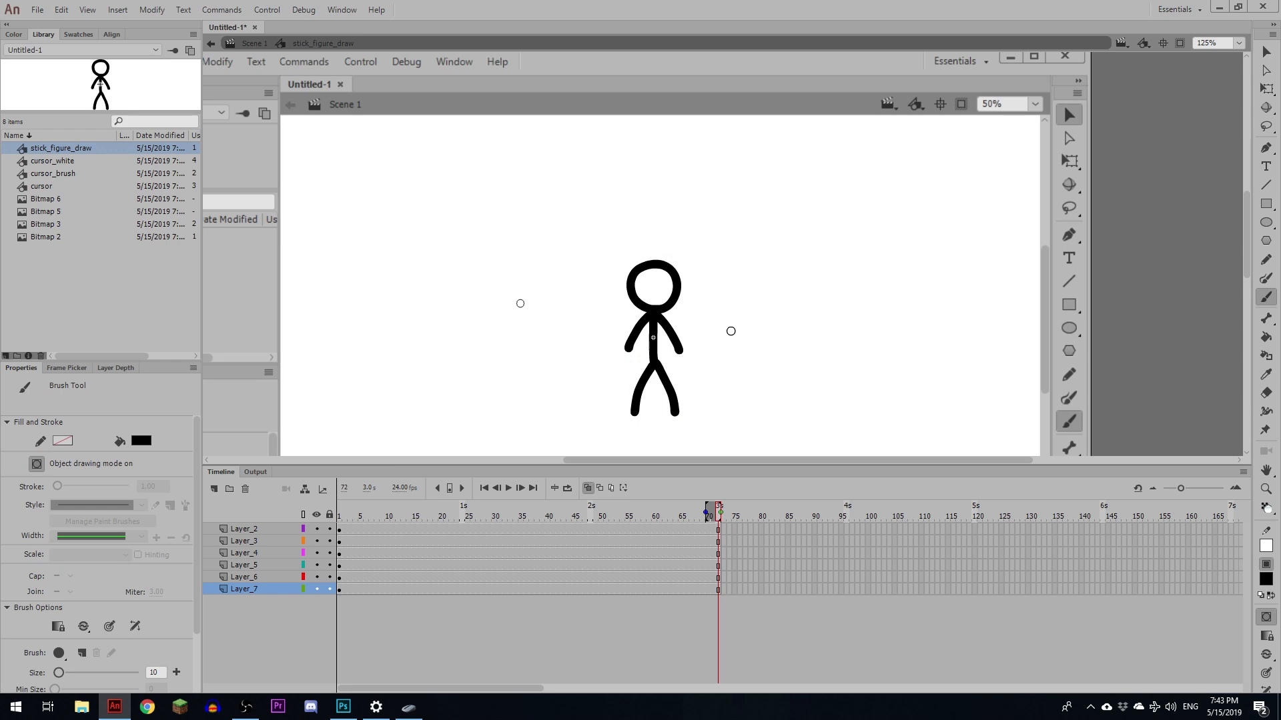
mouse_move(520, 304)
left_mouse_down()
mouse_move(525, 352)
mouse_move(521, 302)
left_mouse_up()
mouse_move(517, 361)
left_mouse_down()
mouse_move(518, 415)
mouse_move(490, 399)
mouse_move(549, 400)
left_mouse_up()
left_click_drag(519, 413, 495, 460)
left_click_drag(519, 413, 546, 463)
left_click_drag(456, 326, 571, 435, "ctrl")
key("Delete")
- Extend all symbol layers' frames to frame 85
key("F5")
key("F5")
key("F5")
key("F5")
key("F5")
key("F5")
key("F5")
key("F5")
key("F5")
key("F5")
key("F5")
key("F5")
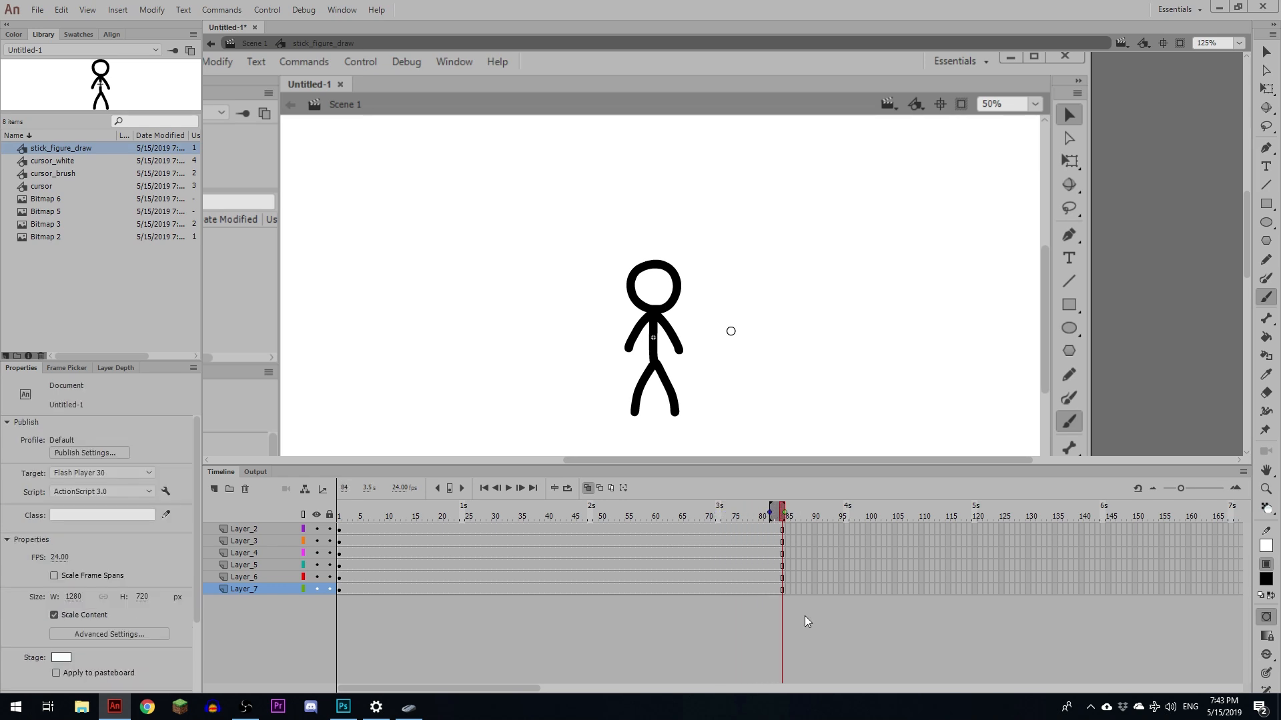
key("F5")
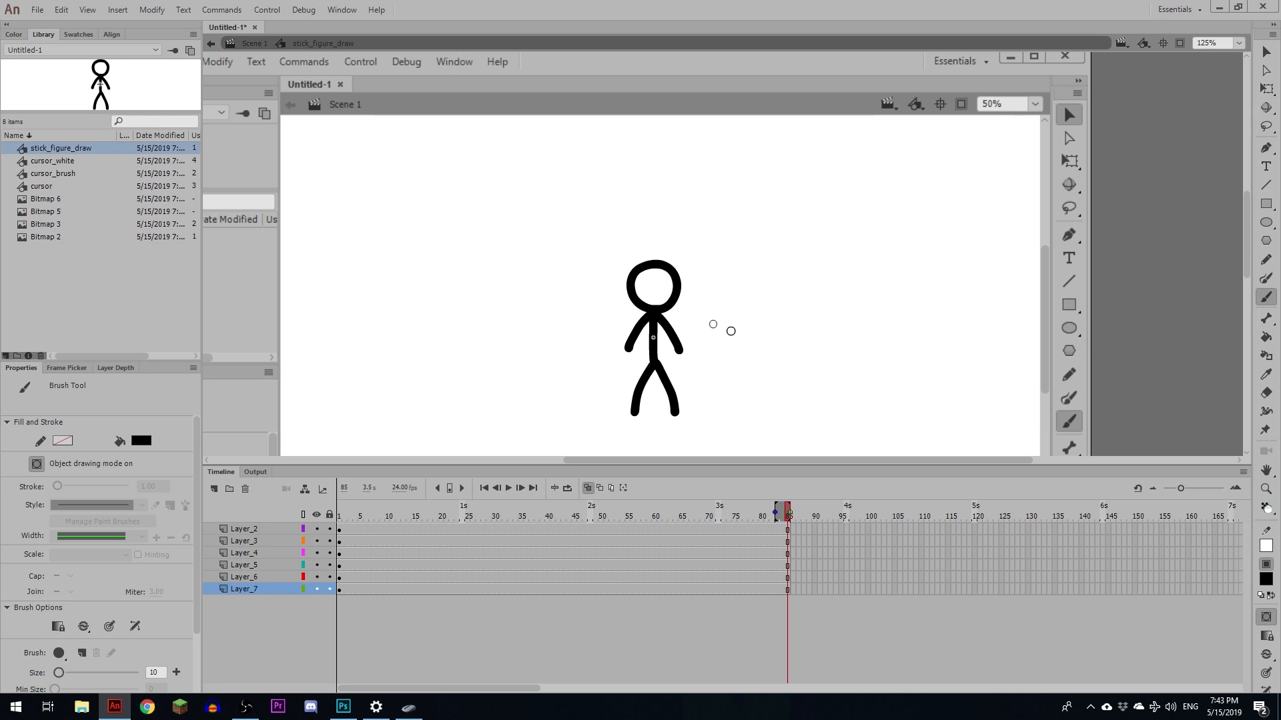
- Reorder the layers so Layer_7 sits on top, descending to Layer_2 at the bottom
key("v")
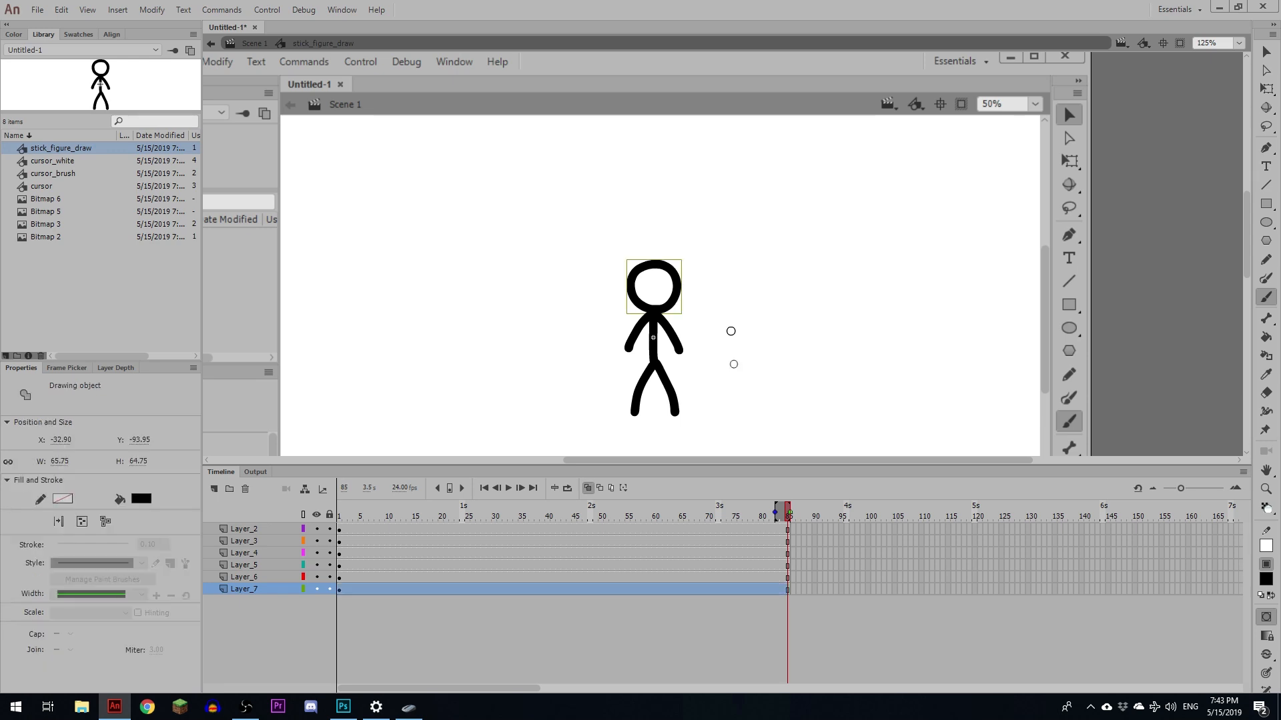
left_click_drag(260, 589, 259, 525)
left_click(651, 345)
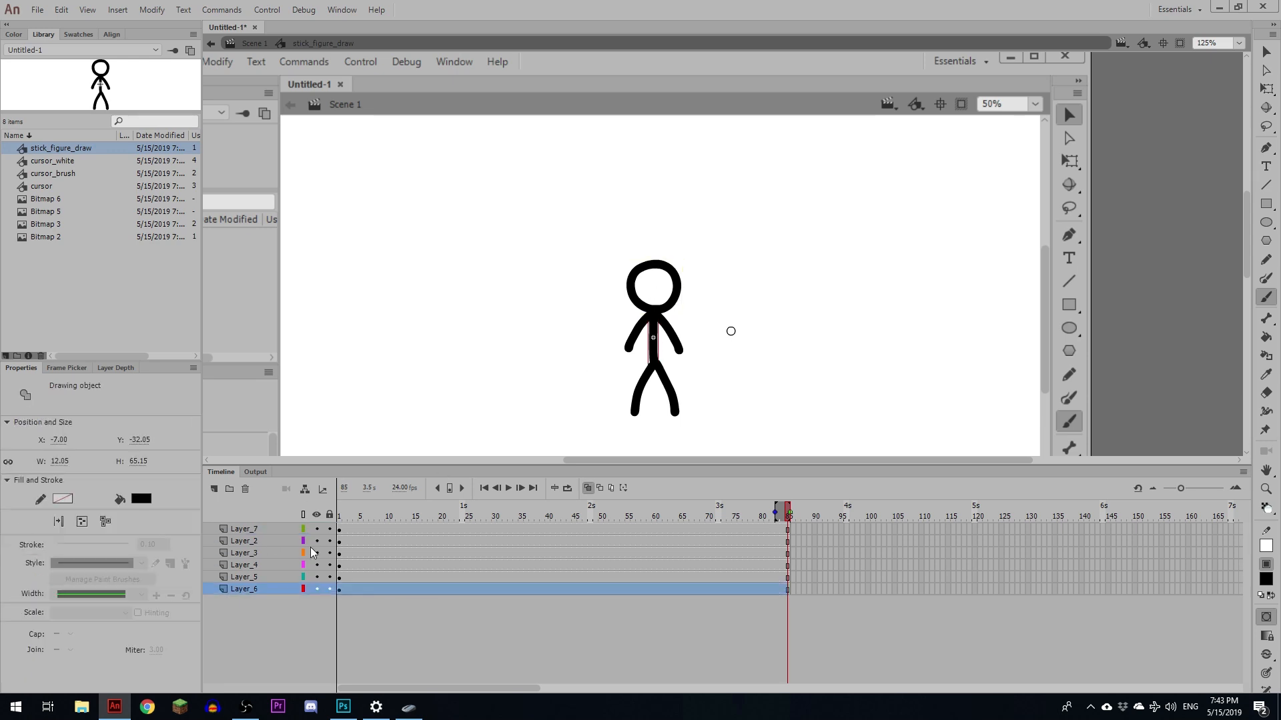
mouse_move(259, 589)
left_mouse_down()
mouse_move(259, 535)
mouse_move(252, 571)
left_mouse_up()
left_click(629, 345)
left_click(673, 337)
left_click(639, 384)
left_click(675, 398)
- Hide every layer except Layer_2 and zoom the stage in to 250%
left_click(349, 529)
left_click(350, 541)
left_click(350, 553)
left_click(357, 565)
left_click(357, 577)
left_click(356, 589)
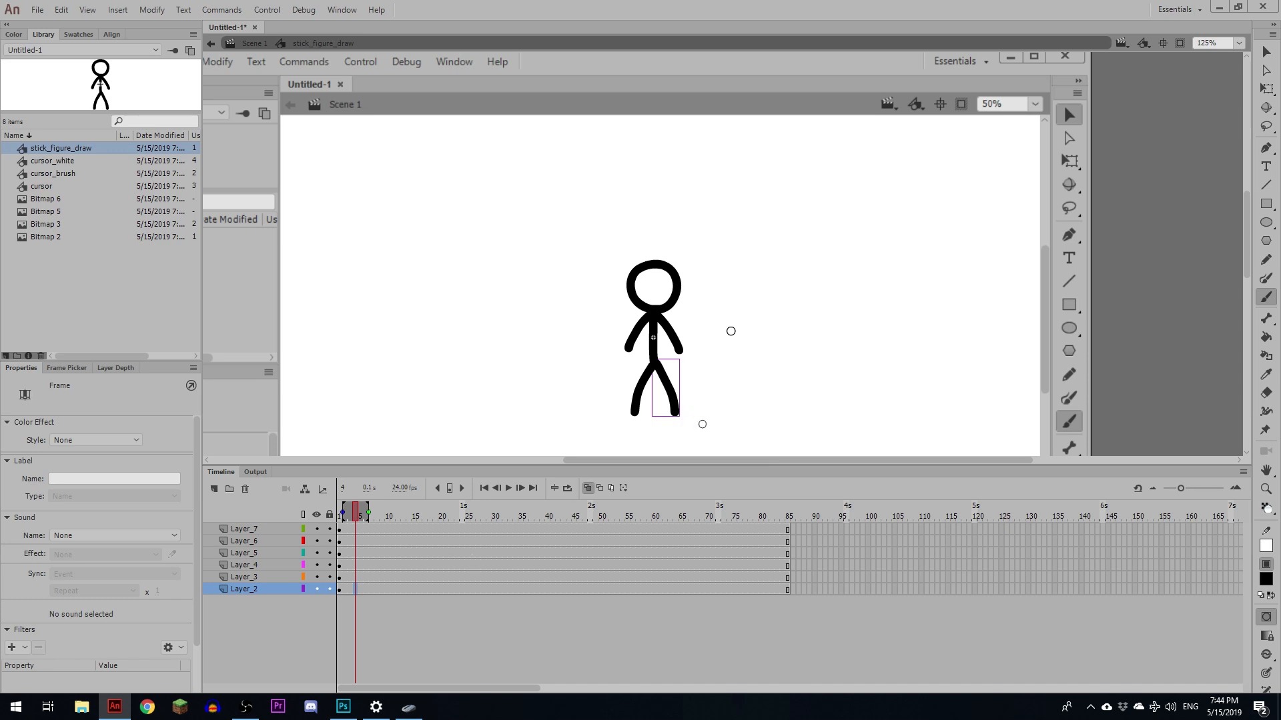
left_click(339, 515)
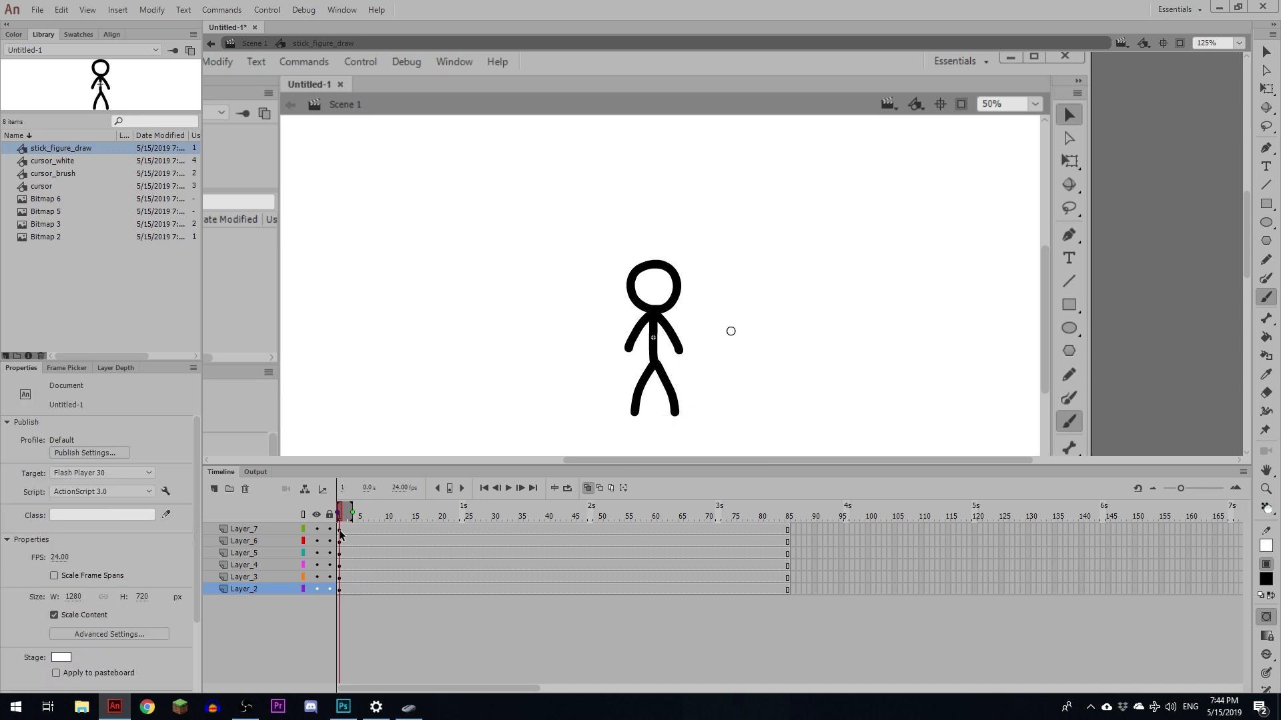
left_click(340, 530)
left_click(340, 590)
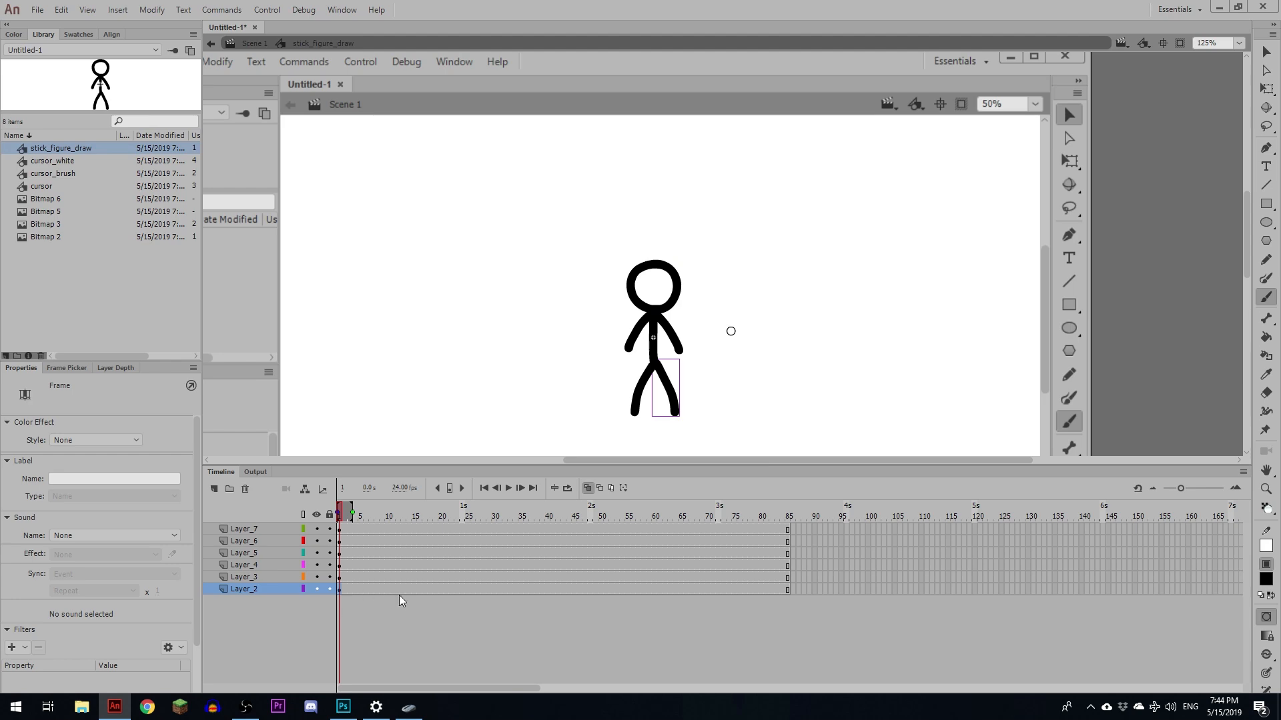
key("ctrl+equal")
left_click_drag(808, 323, 767, 344)
left_click_drag(317, 530, 317, 578)
- With the Eraser, add keyframes on Layer_2 through frame 9, erasing a bit more of the leg in each
key("e")
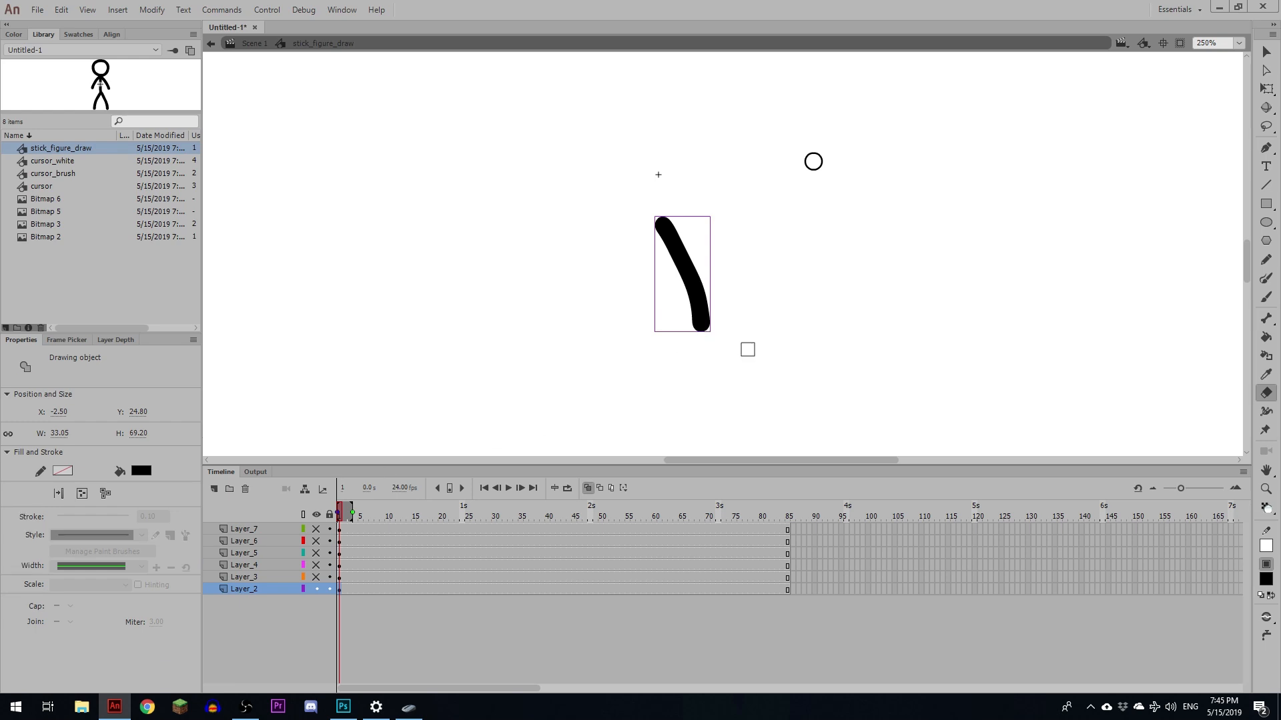
left_click(338, 588)
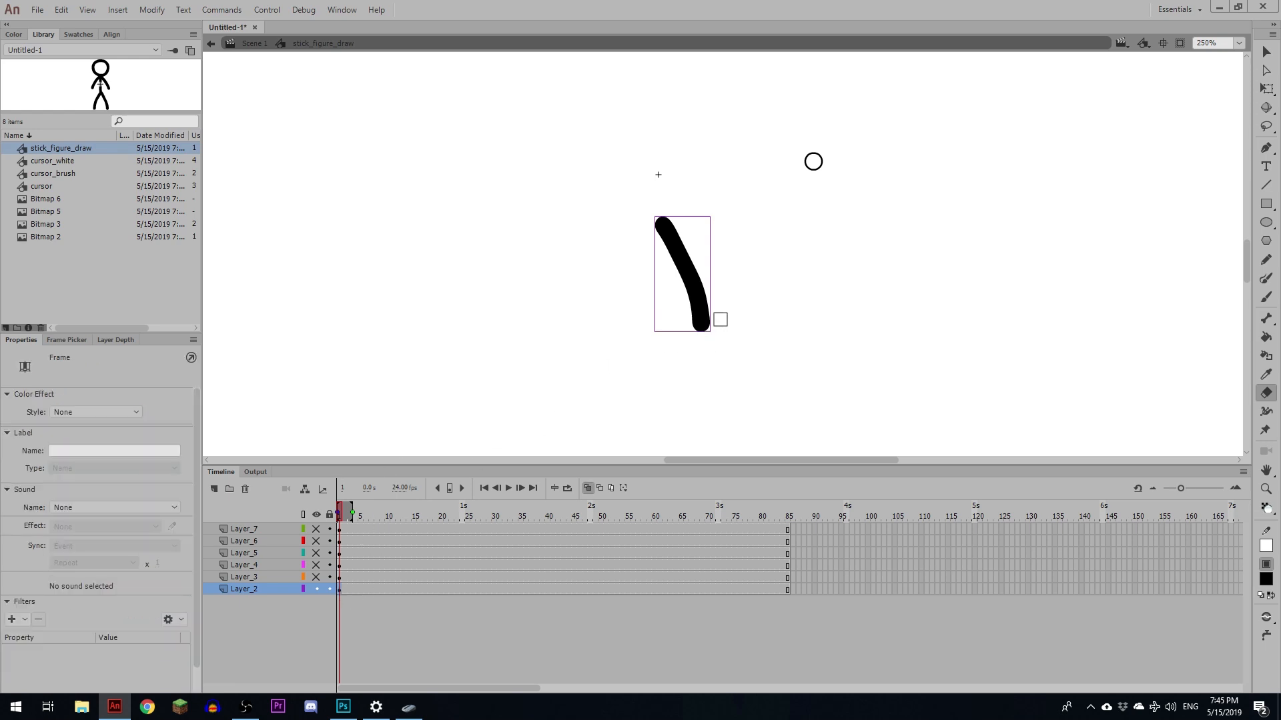
key("F6")
mouse_move(682, 335)
left_mouse_down()
mouse_move(747, 325)
mouse_move(685, 320)
mouse_move(747, 302)
mouse_move(716, 290)
left_mouse_up()
key("F6")
key("F6")
key("F6")
key("F6")
mouse_move(674, 276)
left_mouse_down()
mouse_move(704, 260)
mouse_move(689, 225)
mouse_move(720, 206)
left_mouse_up()
key("F6")
key("F6")
key("F6")
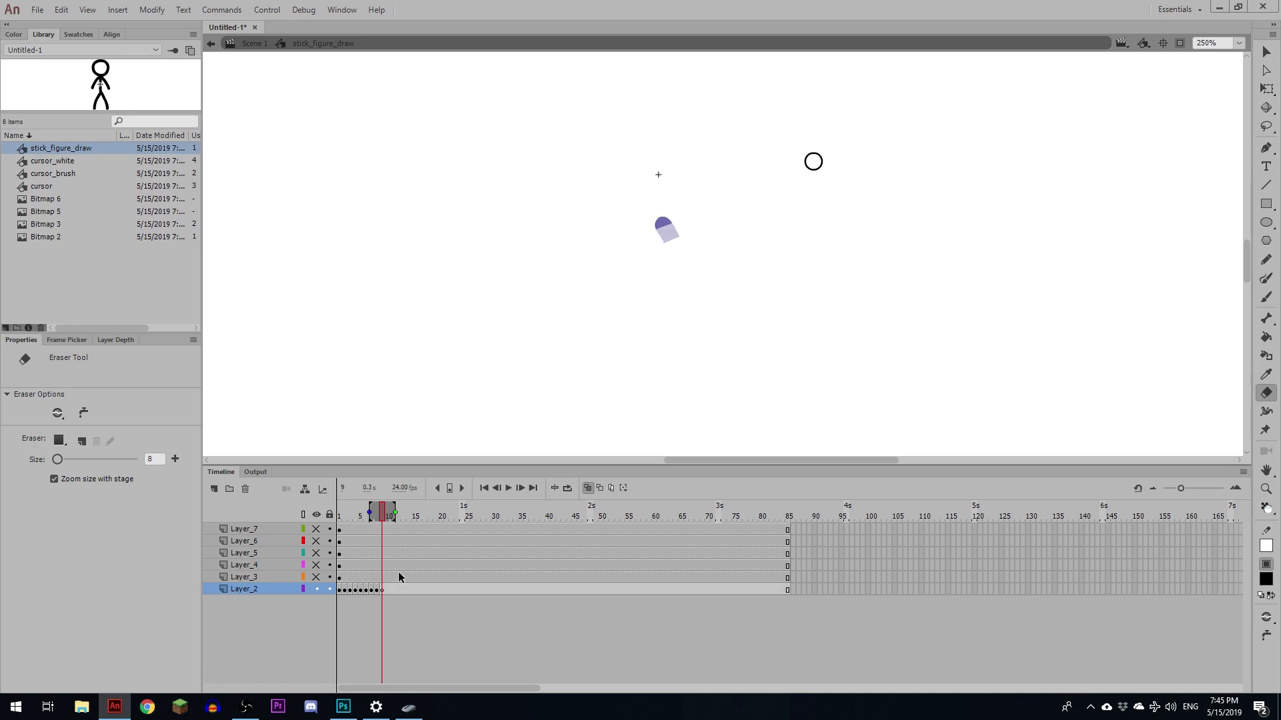
- Unhide Layer_3 and from frame 9 add keyframes through frame 15, progressively erasing the other leg
left_click(316, 577)
left_click(381, 577)
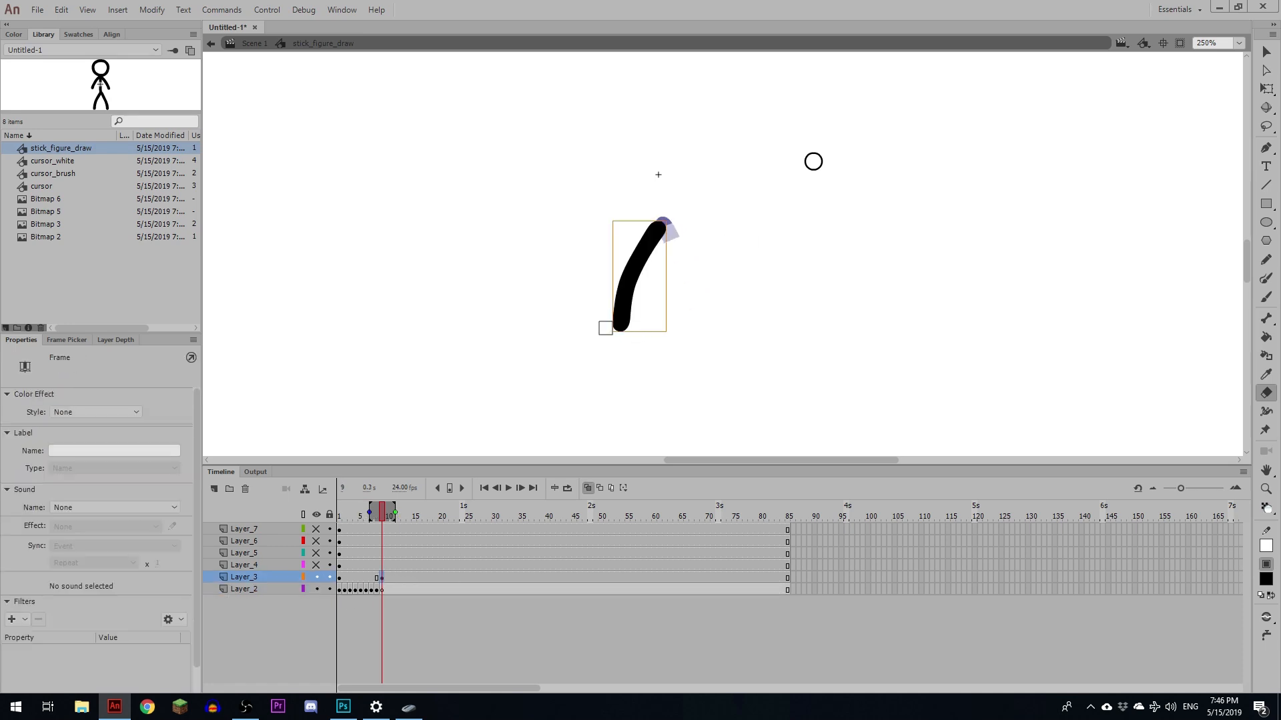
mouse_move(607, 328)
left_mouse_down()
mouse_move(653, 342)
mouse_move(603, 320)
mouse_move(659, 328)
mouse_move(608, 299)
mouse_move(668, 274)
mouse_move(611, 284)
mouse_move(662, 285)
mouse_move(631, 259)
mouse_move(656, 268)
mouse_move(638, 235)
mouse_move(650, 251)
mouse_move(678, 236)
left_mouse_up()
key("F6")
key("F6")
key("F6")
key("F6")
key("F6")
key("F6")
left_click_drag(644, 225, 693, 236)
- Unhide Layer_4 and from frame 16 add keyframes progressively erasing the arm, ending with a blank keyframe
left_click(316, 565)
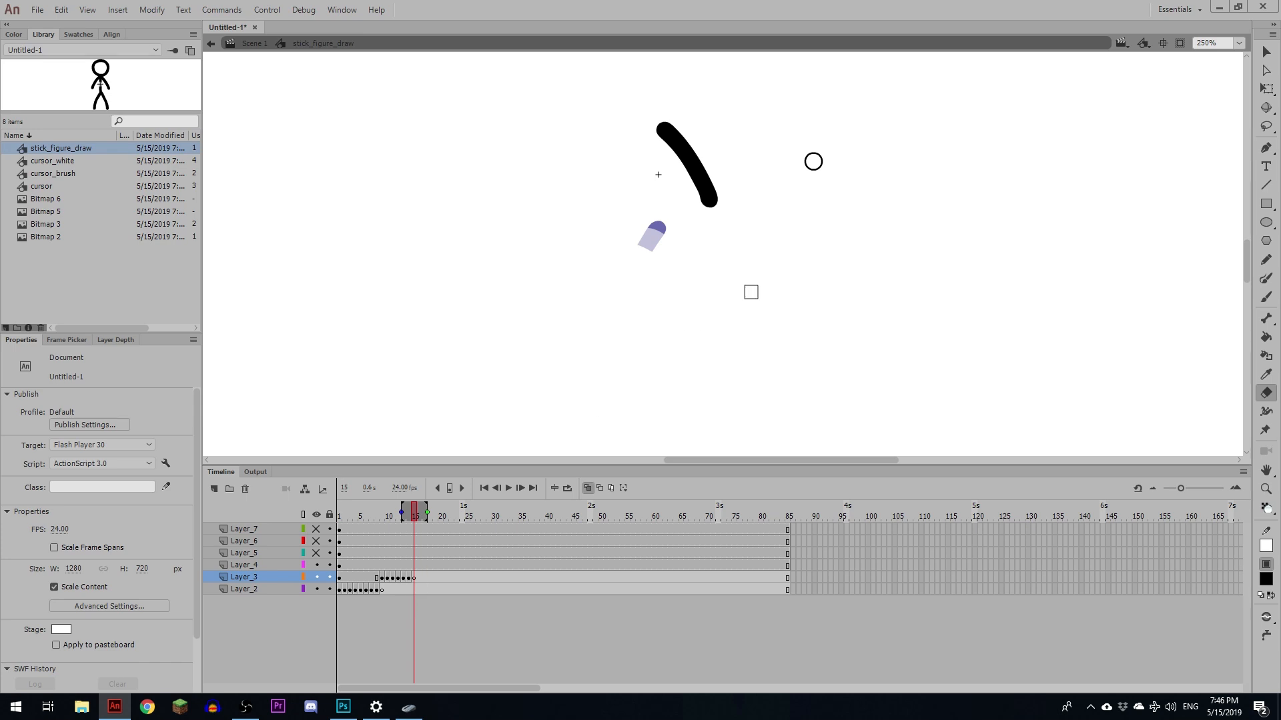
scroll(751, 292, "up", 3)
left_click(419, 565)
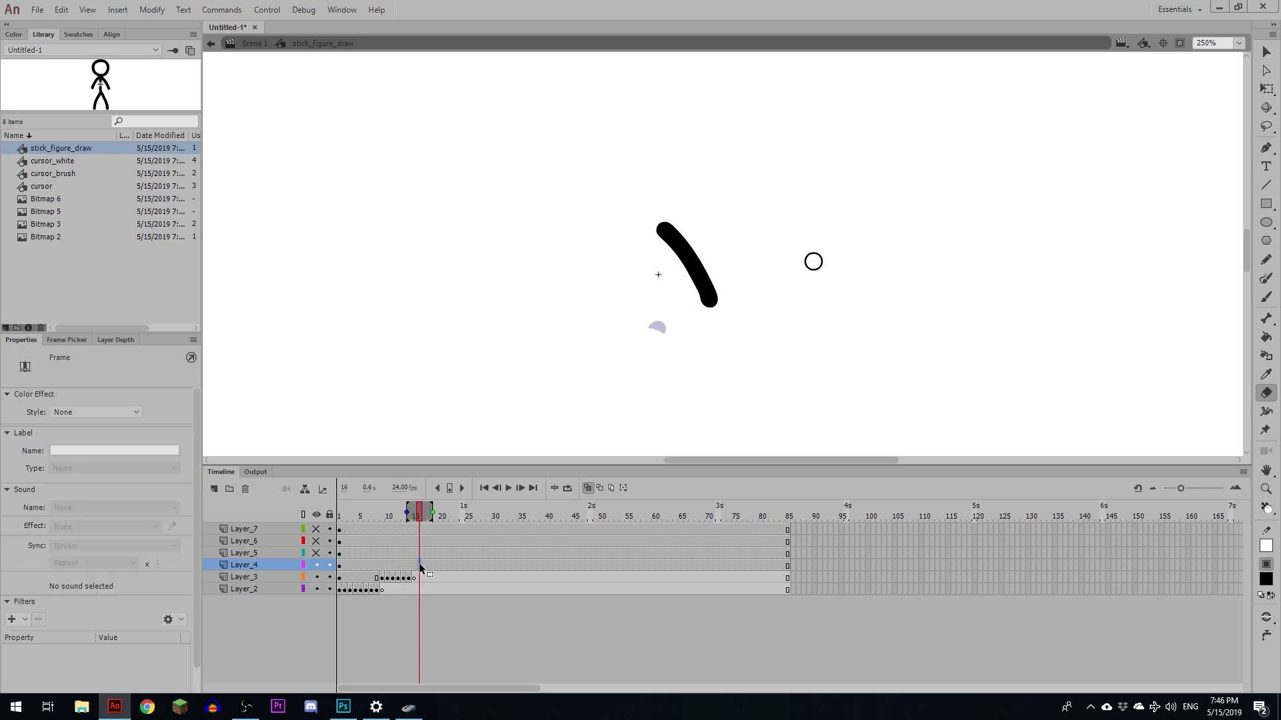
key("F6")
mouse_move(722, 314)
left_mouse_down()
mouse_move(719, 296)
mouse_move(699, 301)
left_mouse_up()
key("F6")
key("F6")
- Unhide Layer_5 and from frame 23 add keyframes erasing the other arm, ending with a blank keyframe
key("F6")
mouse_move(699, 293)
left_mouse_down()
mouse_move(720, 283)
mouse_move(698, 257)
left_mouse_up()
key("F6")
key("F7")
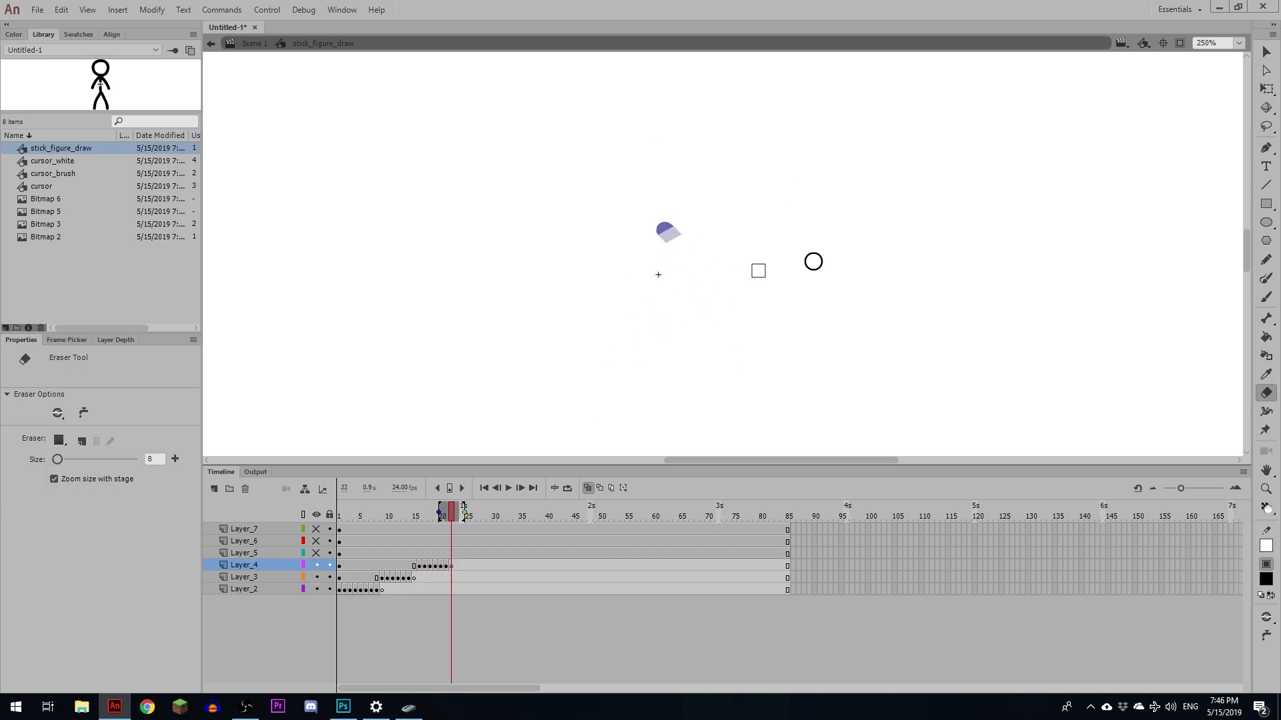
left_click(316, 553)
left_click(456, 553)
- Unhide Layer_6 and from frame 29 add keyframes erasing the body, ending with a blank keyframe
key("F6")
left_click_drag(601, 302, 612, 280)
key("F6")
key("F7")
left_click(316, 541)
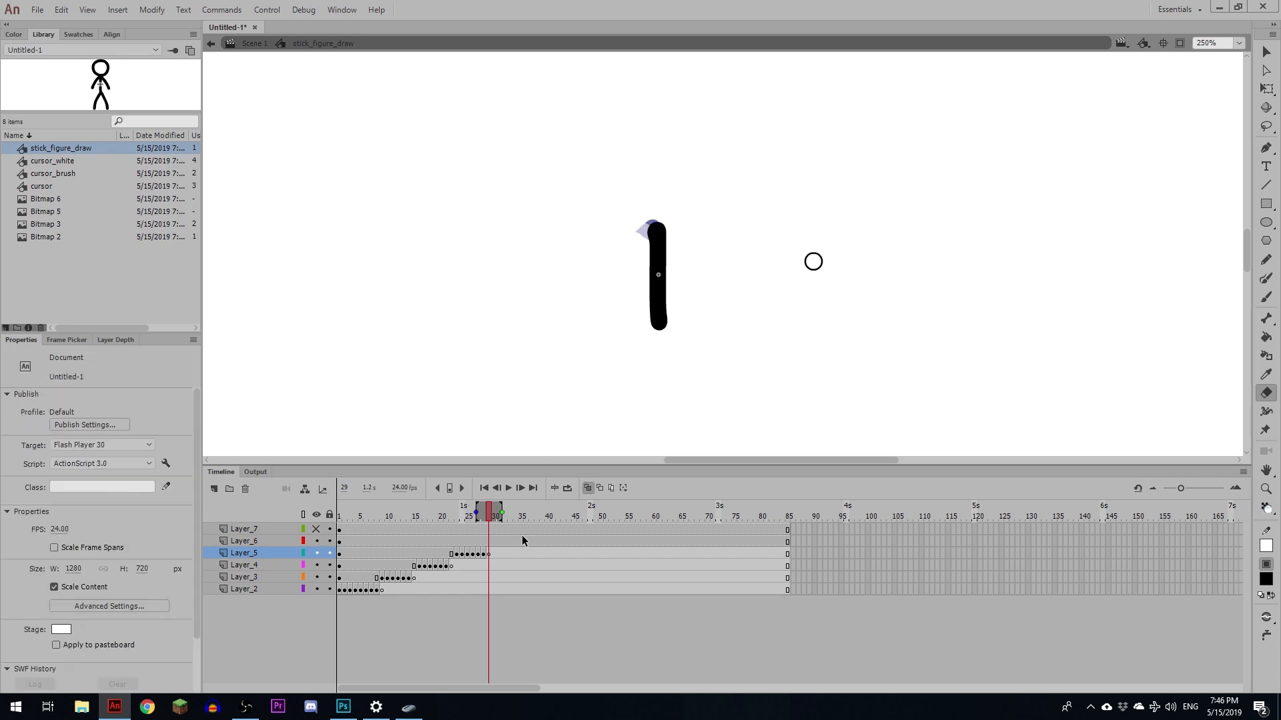
left_click(493, 541)
- Unhide Layer_7 and add keyframes after the body's, progressively erasing the head with a larger eraser until it is gone
key("F6")
key("F6")
left_click_drag(641, 325, 675, 323)
key("F6")
left_click_drag(675, 310, 639, 310)
key("F6")
key("F7")
left_click(316, 529)
left_click(537, 528)
key("F6")
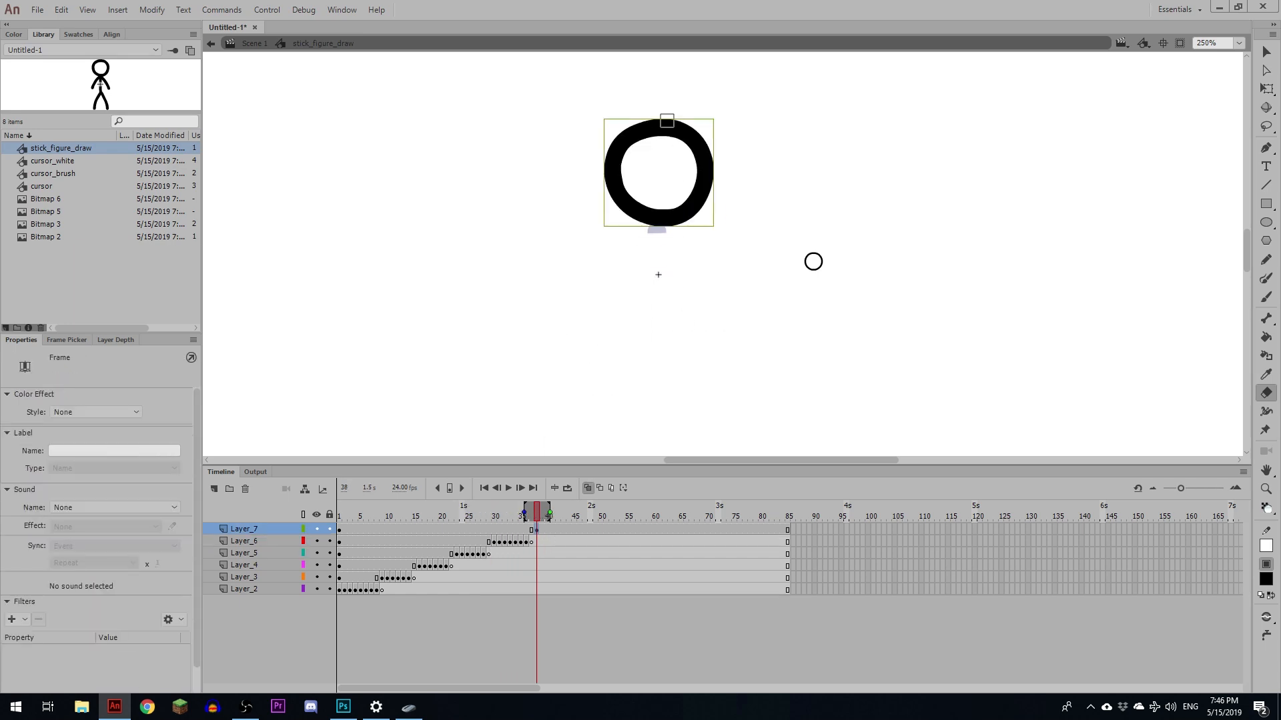
left_click_drag(663, 117, 662, 137)
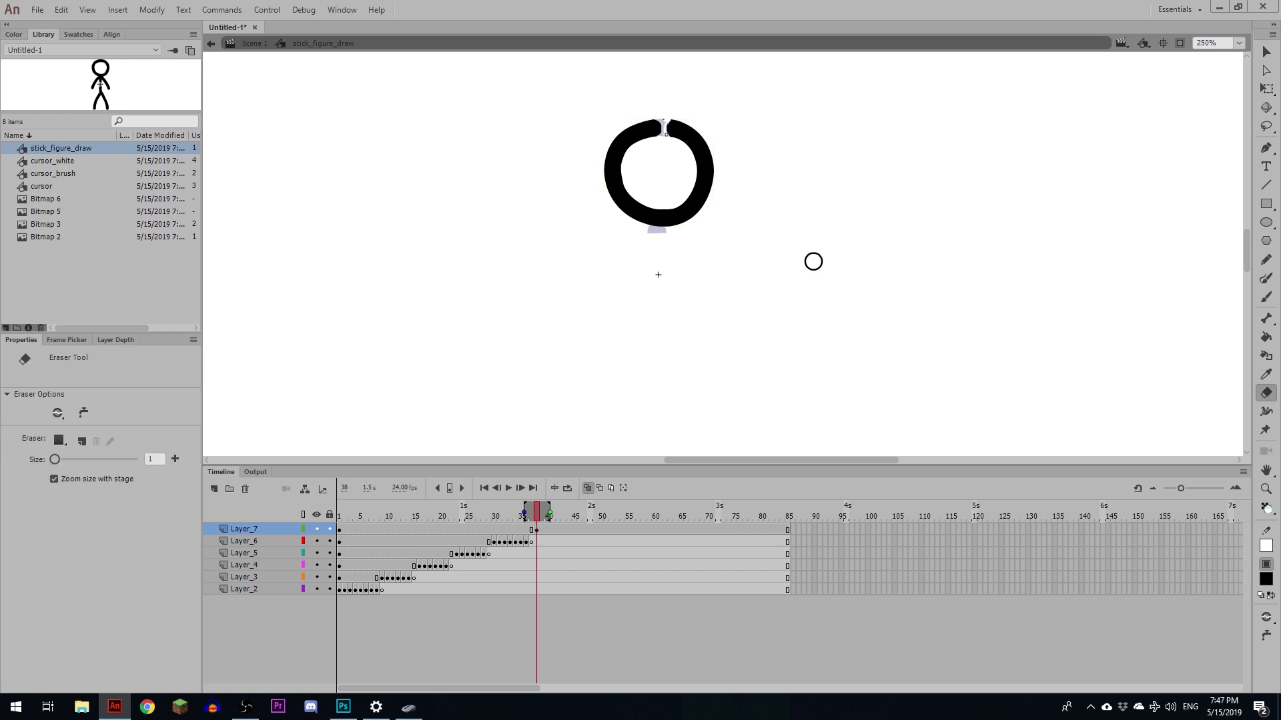
key("bracketright")
key("bracketright")
key("bracketright")
key("bracketright")
key("bracketright")
key("F6")
mouse_move(675, 133)
left_mouse_down()
mouse_move(717, 143)
mouse_move(693, 170)
mouse_move(687, 240)
mouse_move(673, 191)
mouse_move(665, 220)
mouse_move(601, 170)
mouse_move(627, 165)
left_mouse_up()
key("F6")
key("F6")
key("F6")
key("F6")
key("F6")
key("bracketright")
key("bracketright")
key("bracketright")
key("F6")
key("F6")
key("F6")
key("F6")
key("F6")
key("F6")
mouse_move(637, 156)
left_mouse_down()
mouse_move(614, 151)
mouse_move(630, 119)
mouse_move(643, 142)
mouse_move(654, 131)
left_mouse_up()
key("F6")
key("F6")
key("F6")
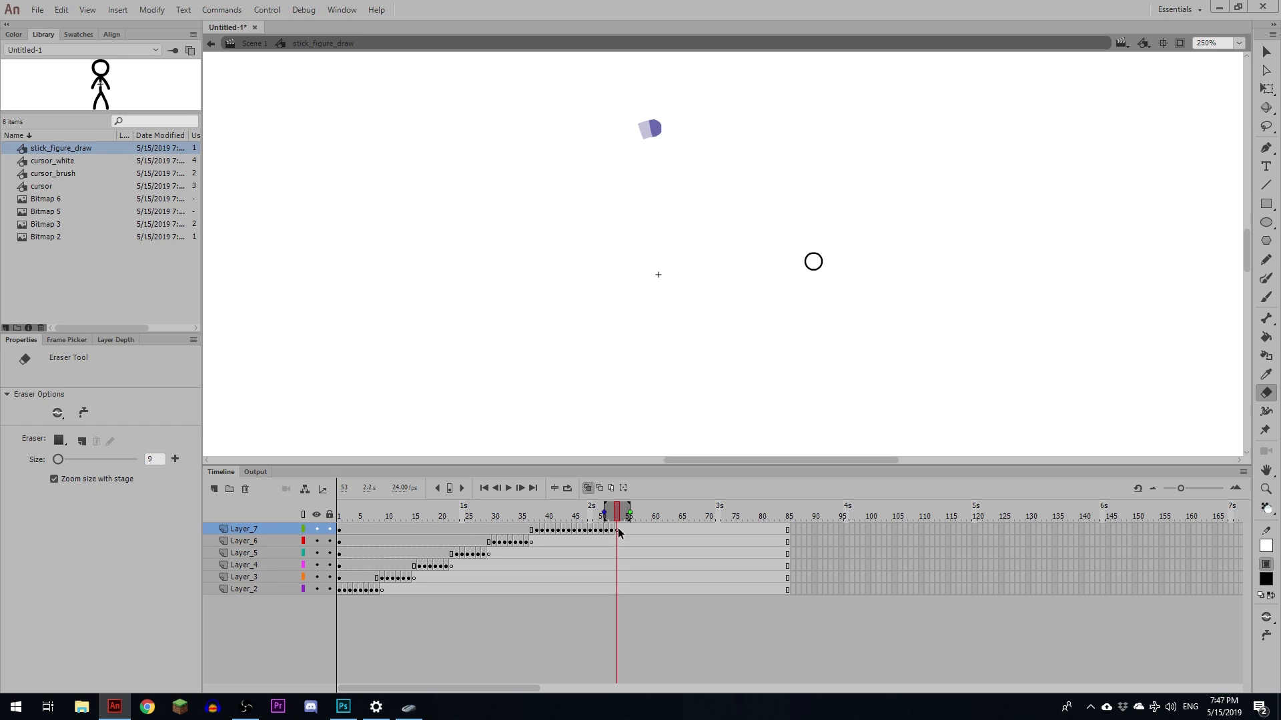
- Select the frames of all layers and reverse them
left_click_drag(618, 532, 218, 619)
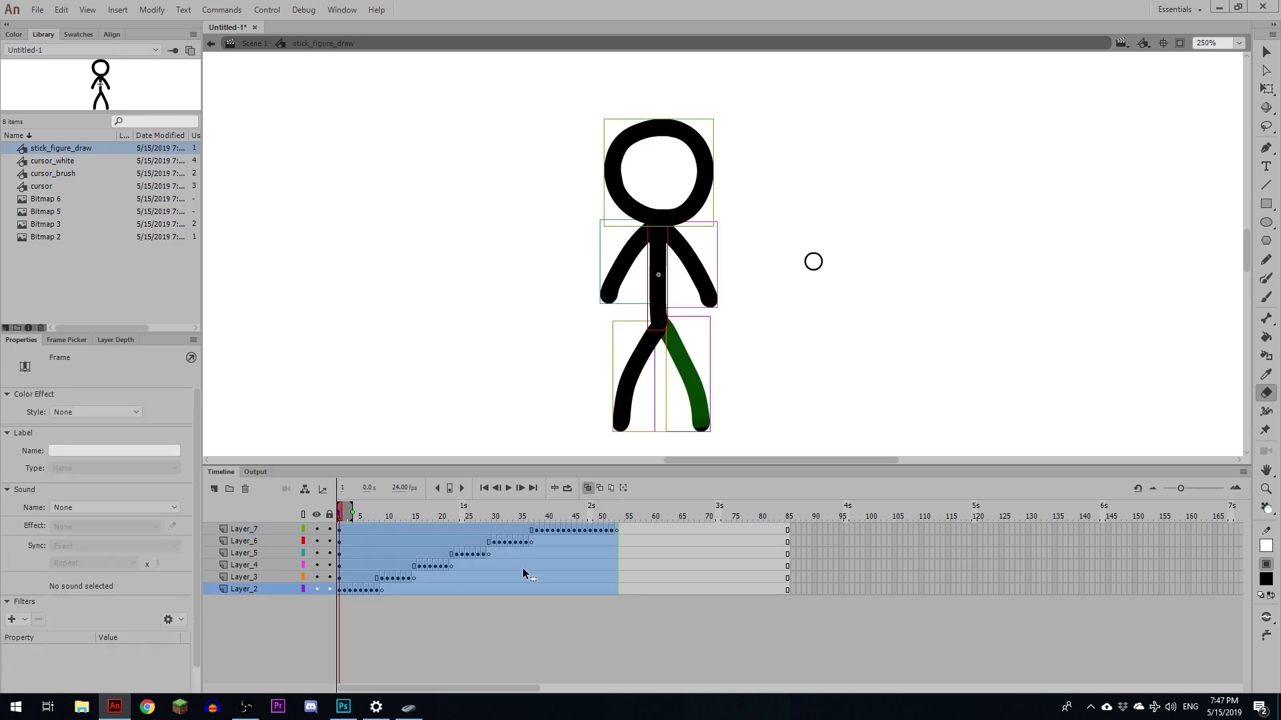
left_click(152, 9)
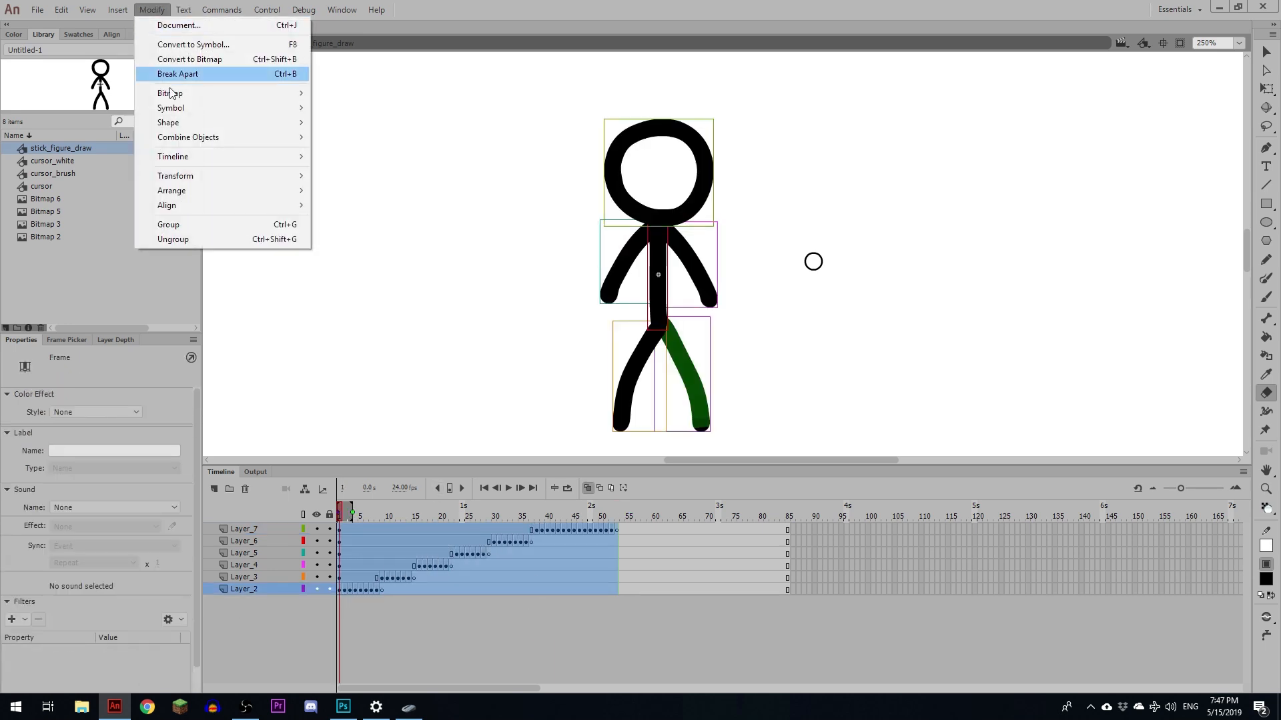
mouse_move(264, 154)
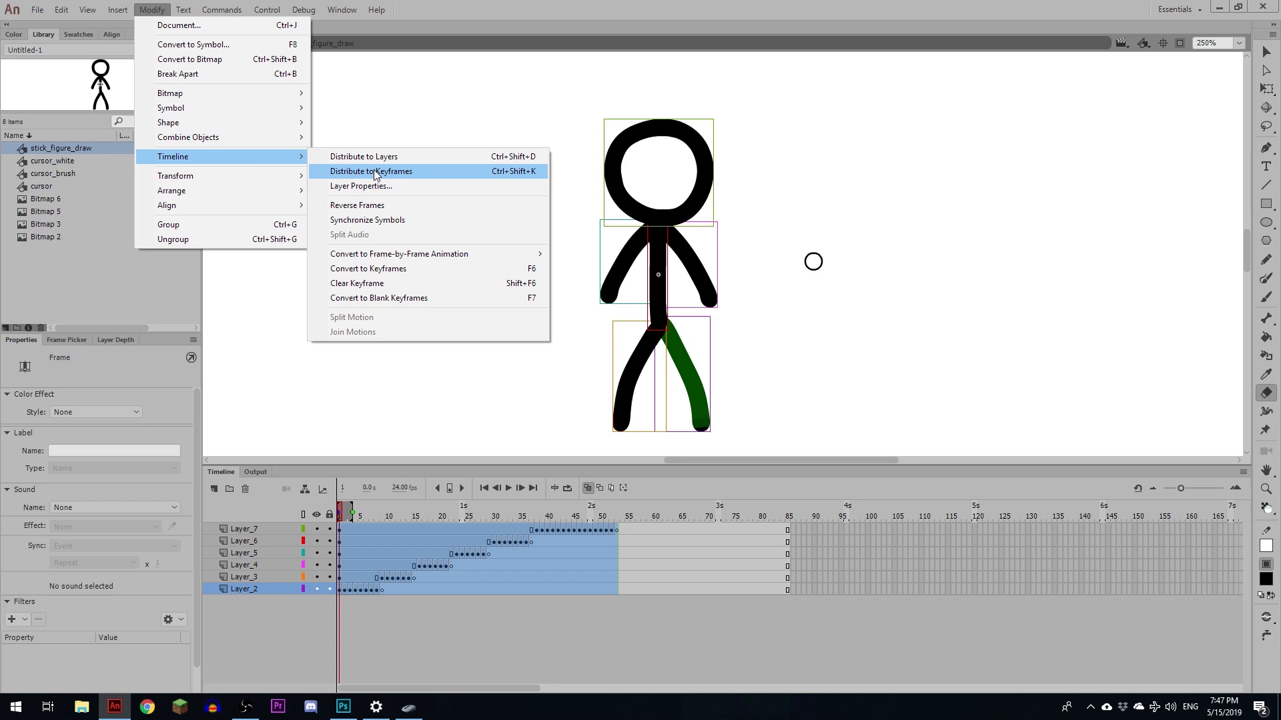
left_click(383, 205)
- Play back the reversed animation from frame 1 and zoom out to preview it
left_click(527, 515)
key("Return")
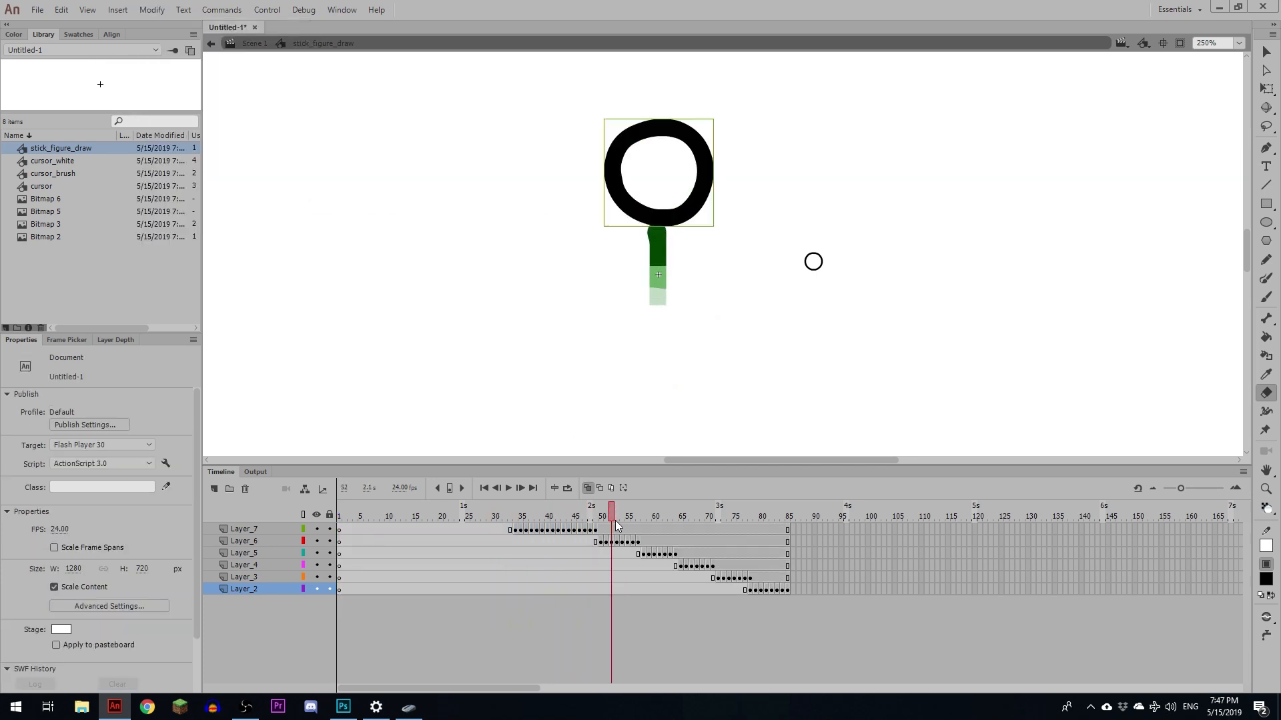
left_click_drag(373, 493, 315, 507)
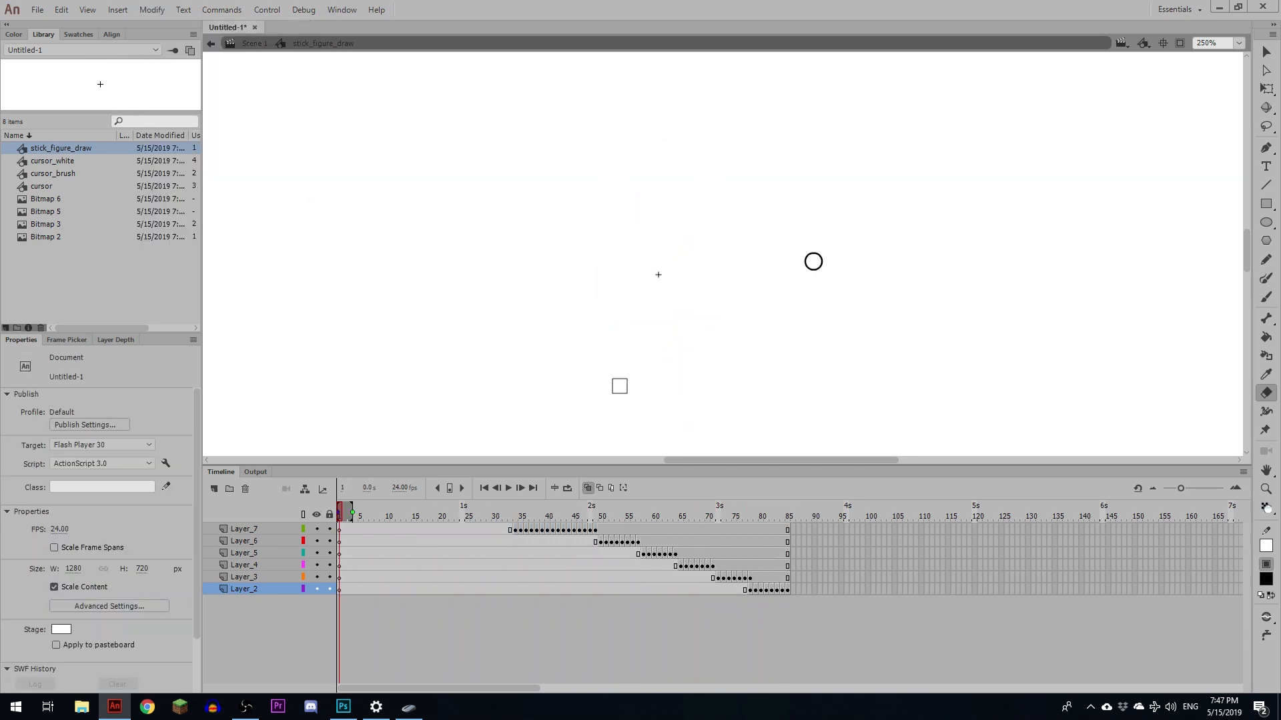
key("ctrl+minus")
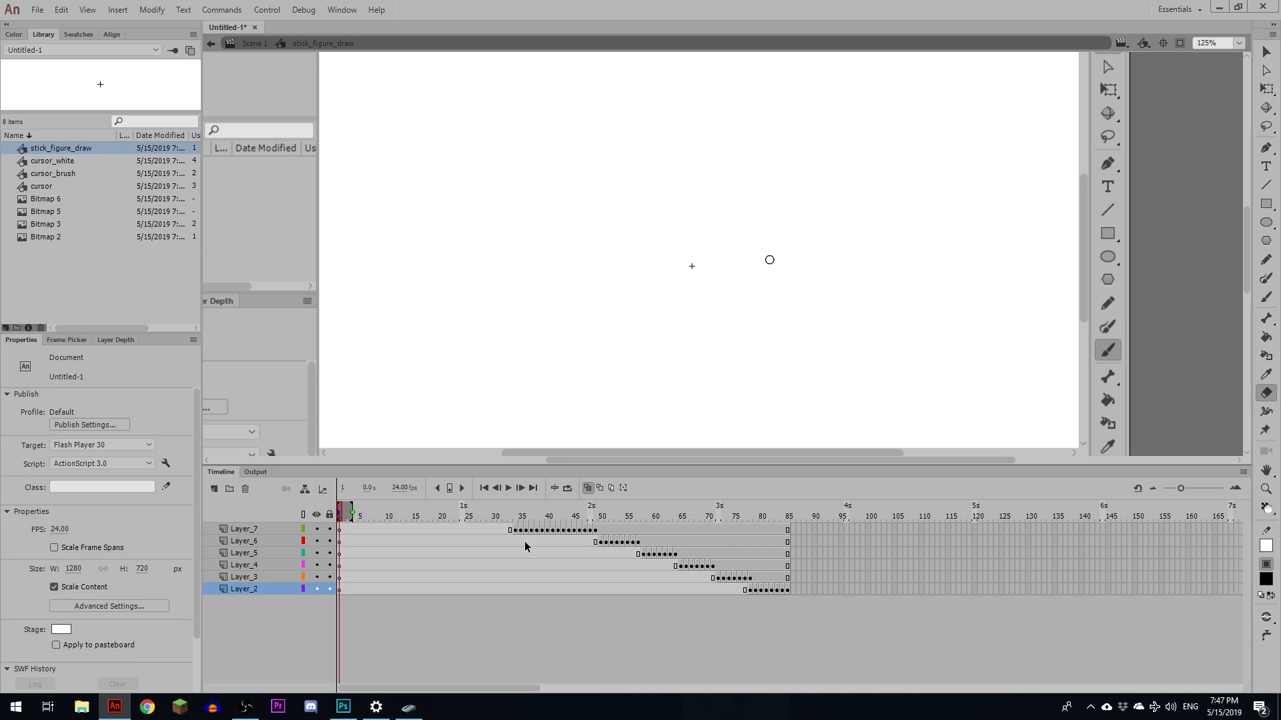
- Remove the empty leading frames across all layers so the drawing starts at frame 1, then replay it
mouse_move(505, 517)
left_mouse_down()
mouse_move(605, 517)
mouse_move(478, 517)
mouse_move(274, 673)
left_mouse_up()
key("shift+F5")
key("Return")
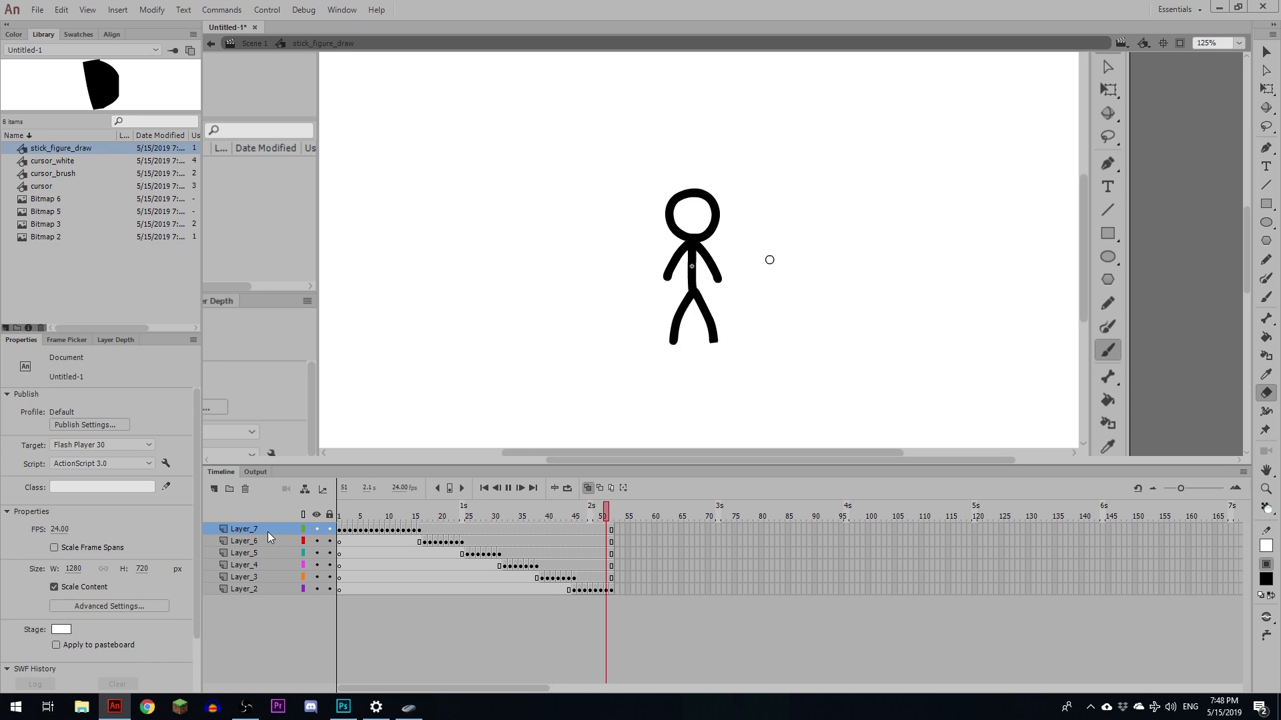
mouse_move(421, 518)
left_mouse_down()
mouse_move(437, 519)
mouse_move(420, 522)
left_mouse_up()
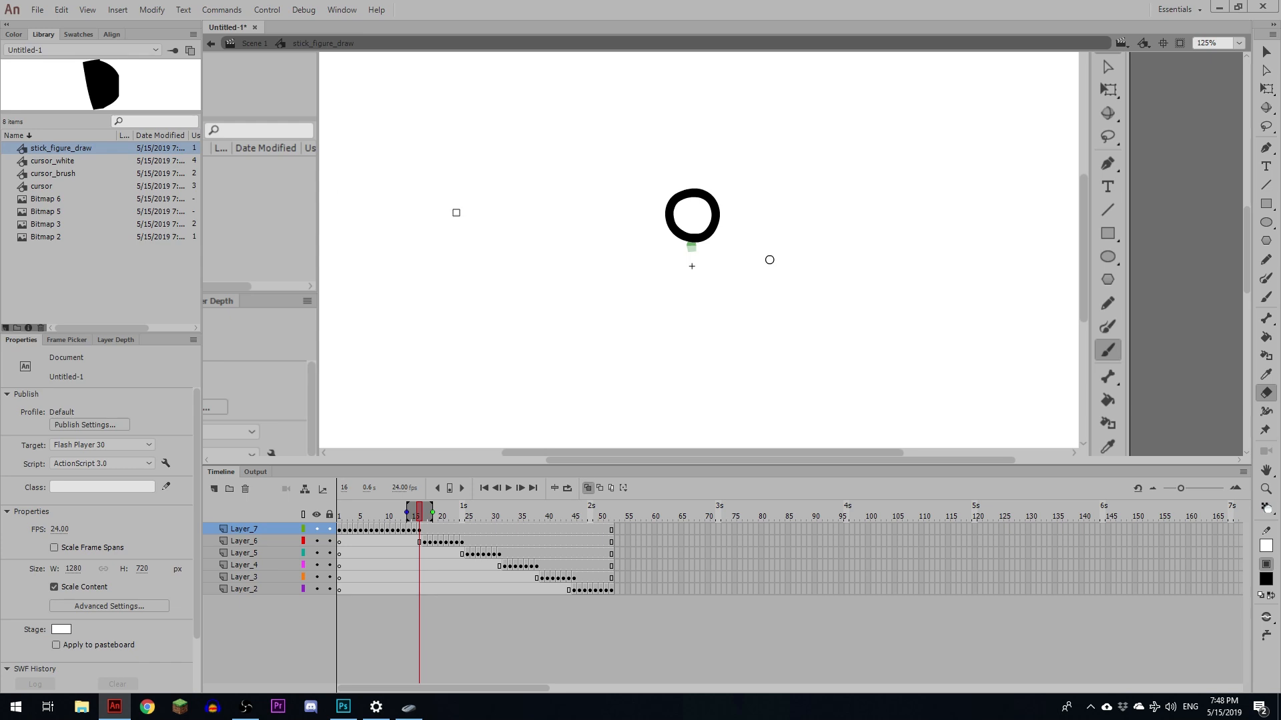
key("Return")
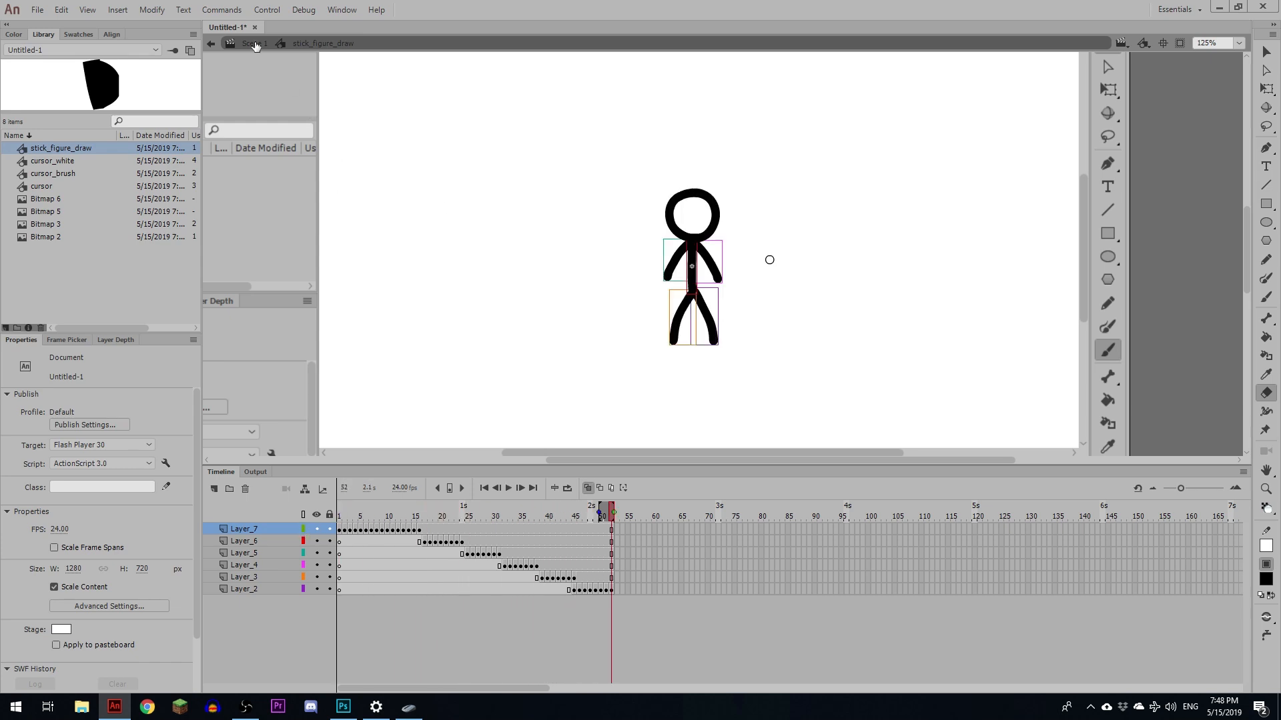
- Return to the main scene and open the cursor_brush symbol for editing, zoomed in
left_click(253, 43)
key("v")
left_click(770, 262)
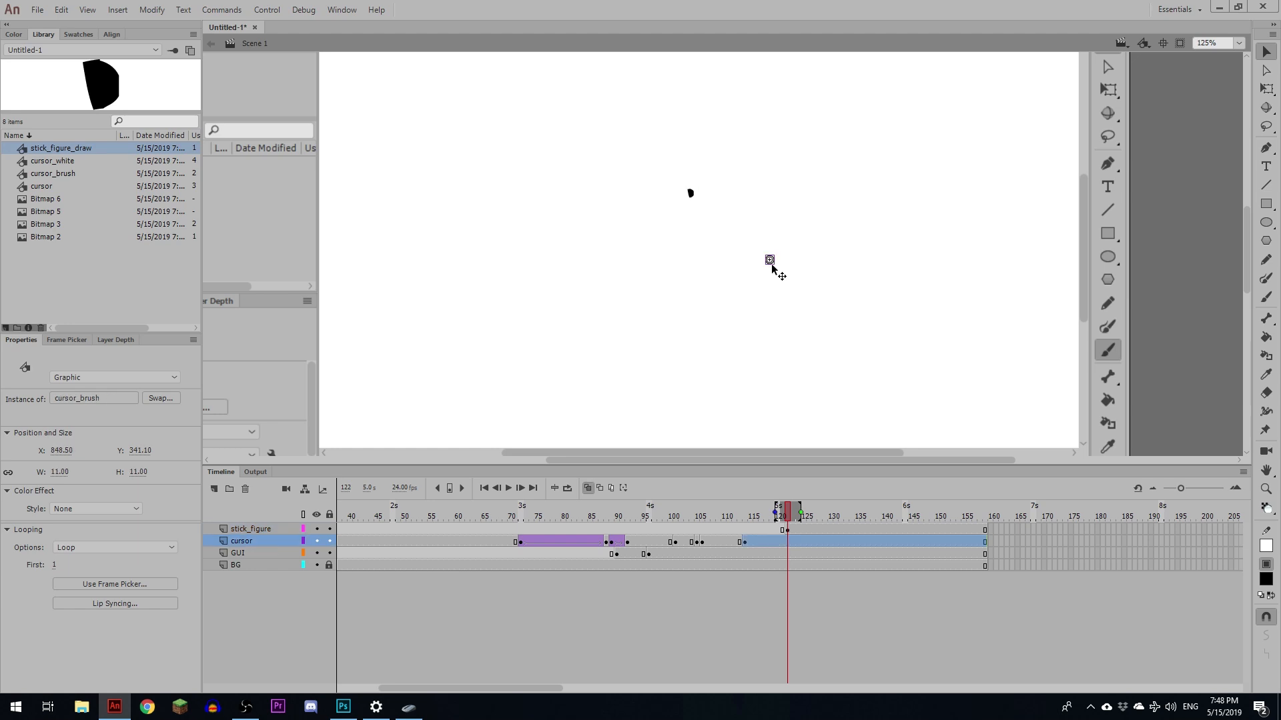
double_click(772, 264)
key("ctrl+equal")
key("ctrl+equal")
key("ctrl+equal")
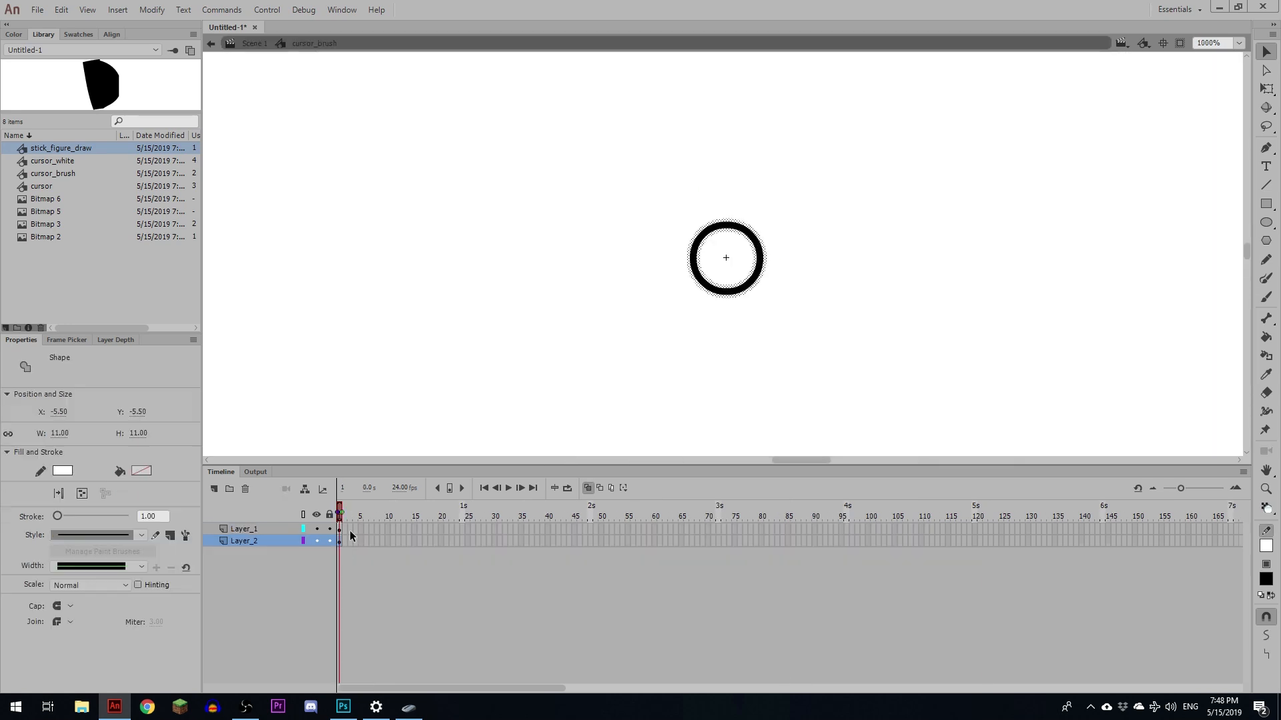
- Add a new bottom layer in cursor_brush with a blank keyframe at frame 2 alongside the other layers
left_click(215, 489)
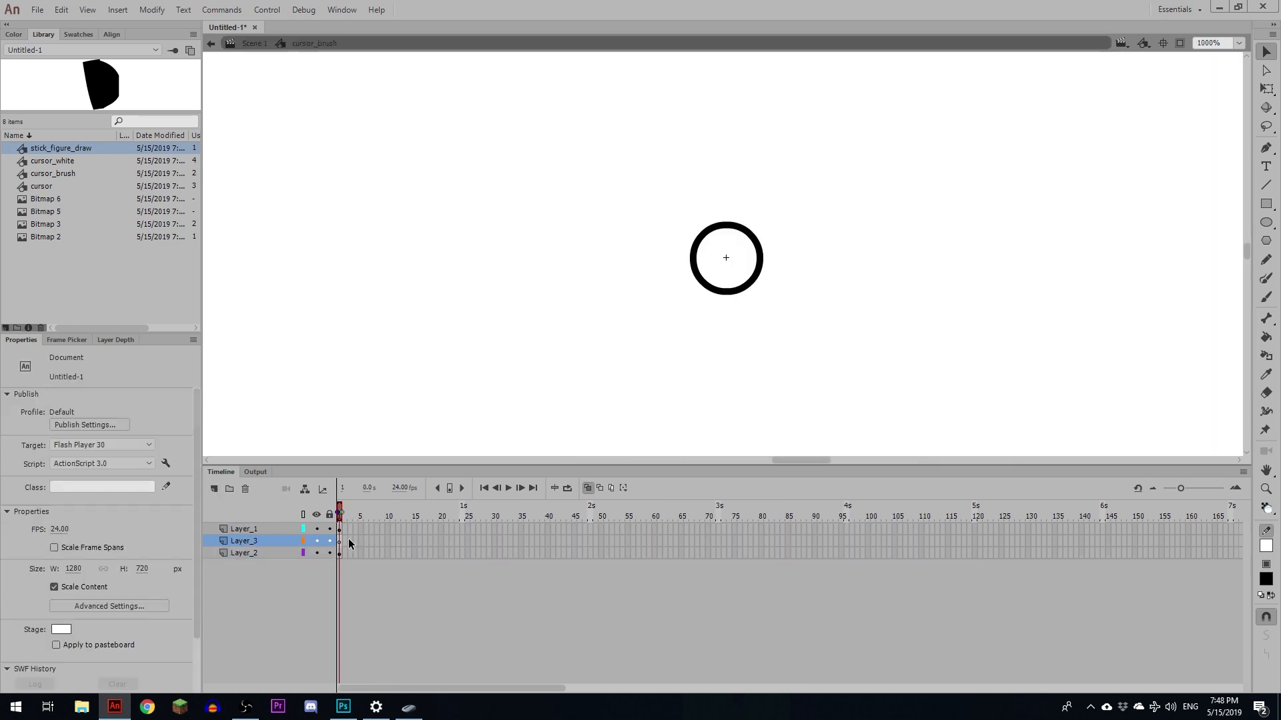
key("ctrl+z")
left_click(215, 489)
left_click_drag(262, 543, 345, 541)
left_click(345, 554)
key("F5")
key("F5")
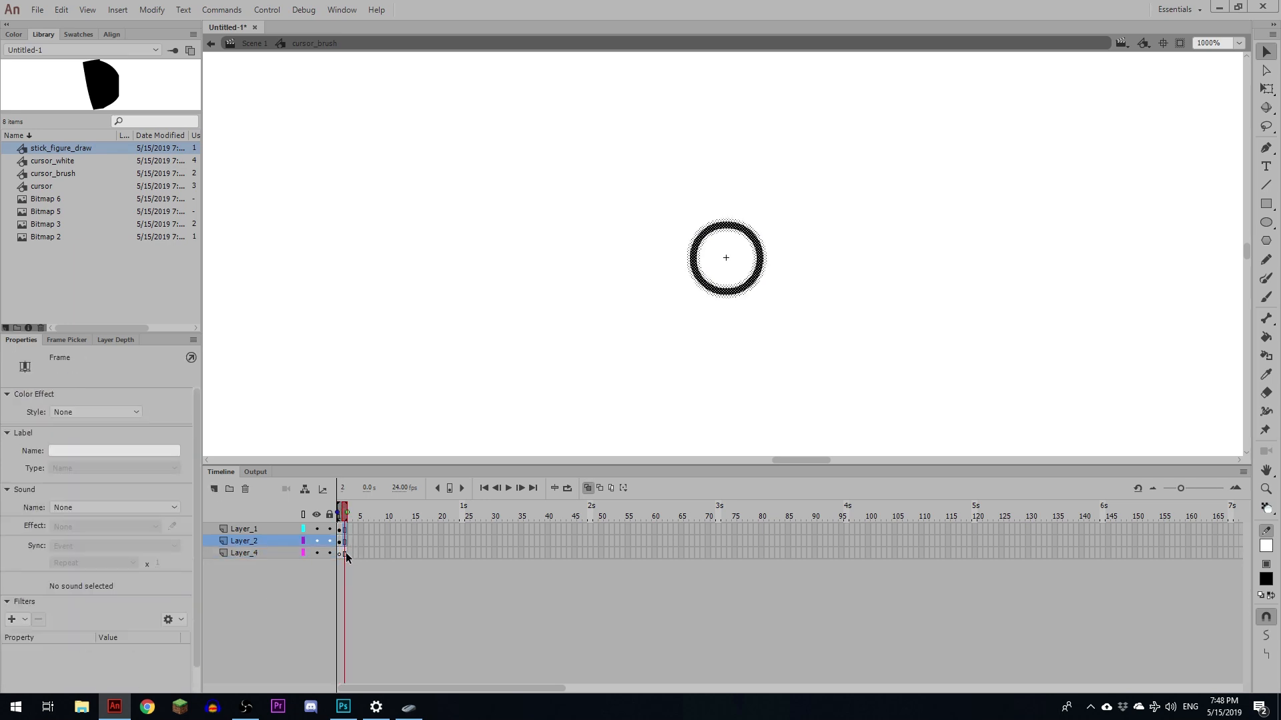
left_click(346, 553)
key("F7")
- Hide the upper layers, fill the circle's interior with black on the new layer's frame 2, and unhide them
left_click(346, 529)
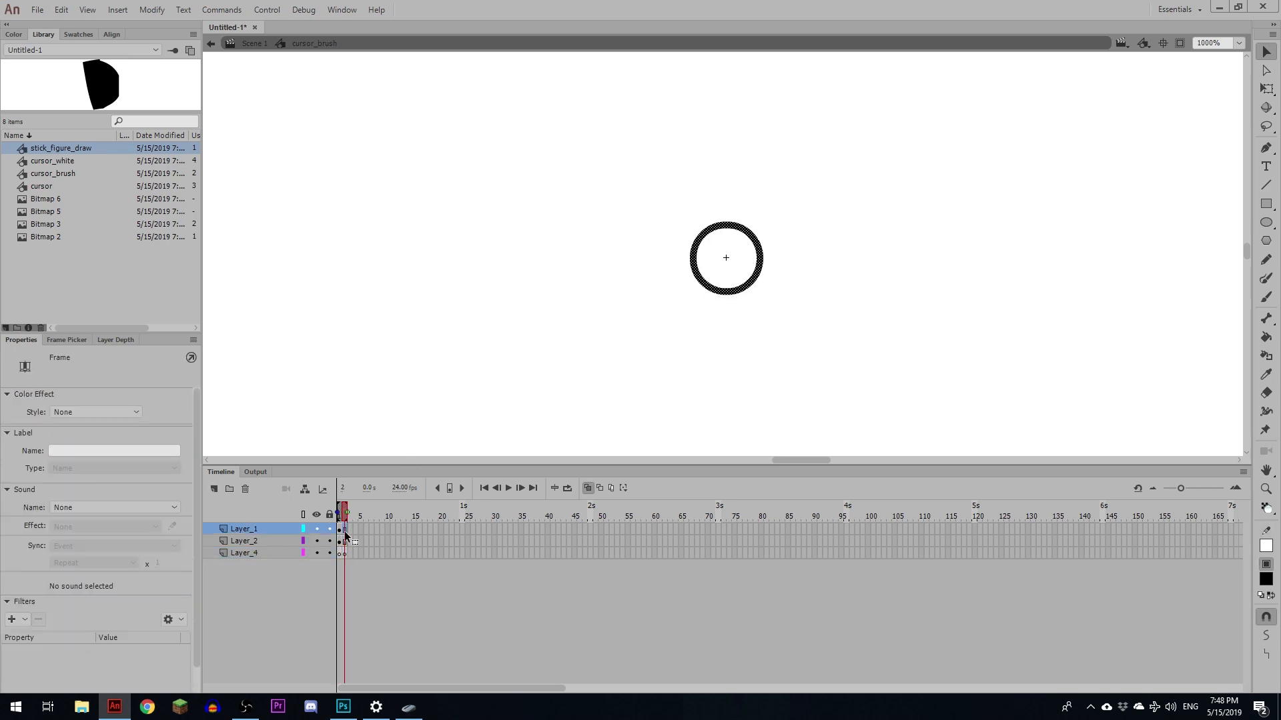
left_click(346, 542)
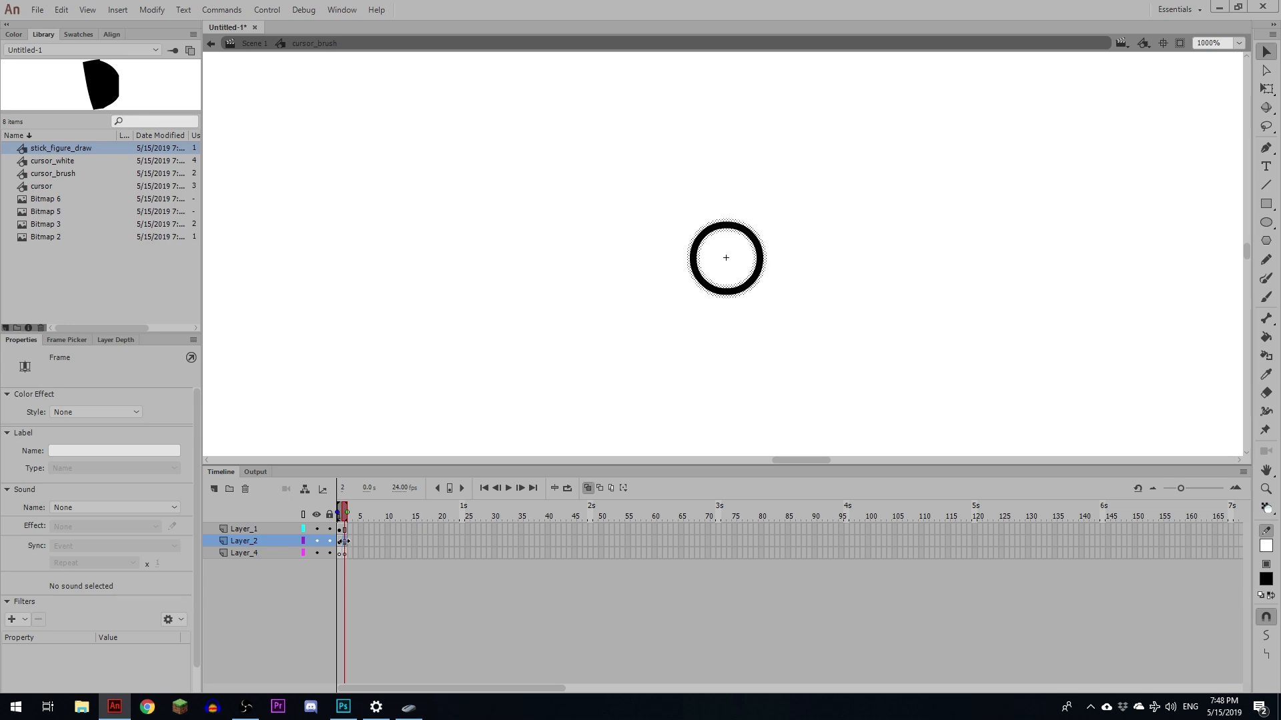
left_click(346, 554)
left_click_drag(317, 530, 318, 541)
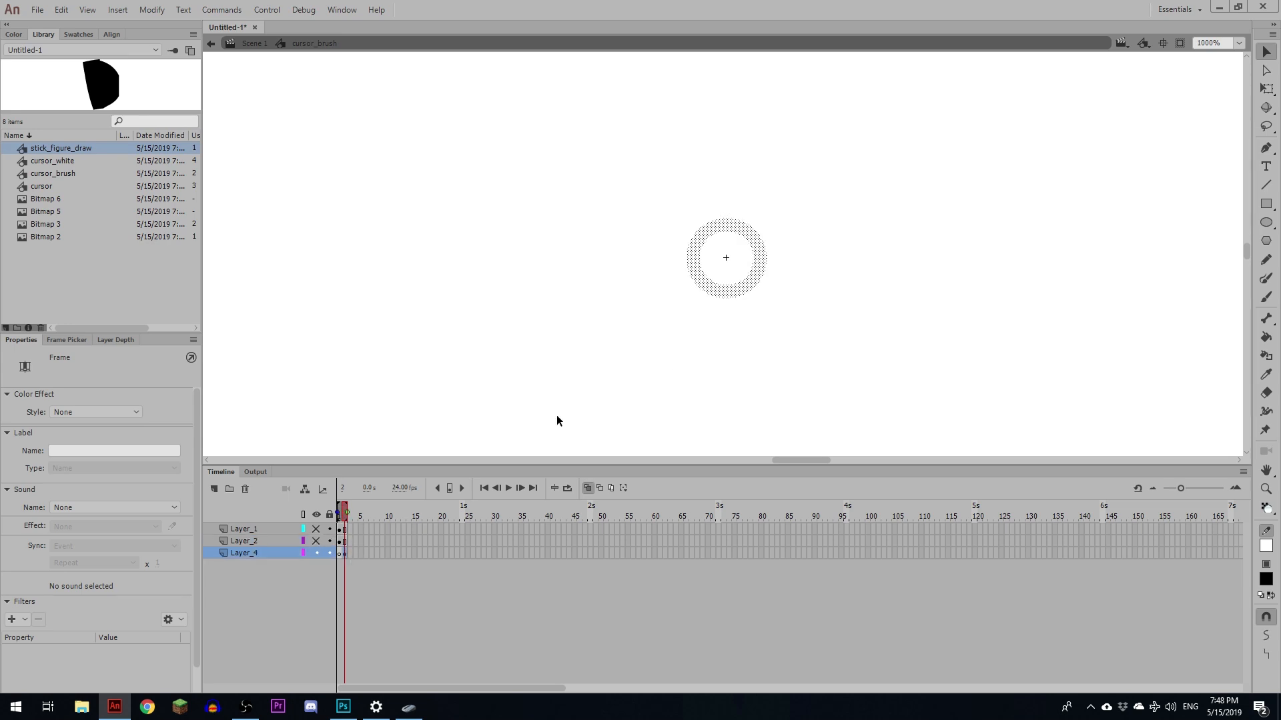
key("k")
left_click(741, 277)
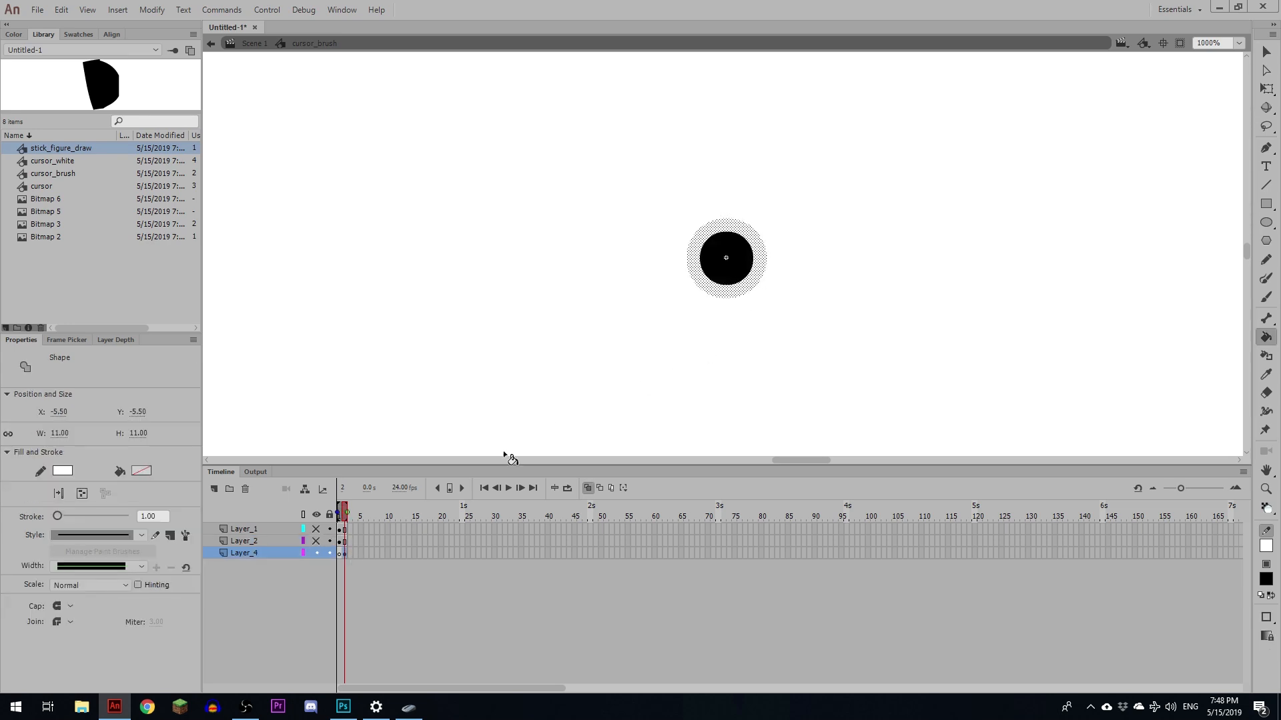
left_click_drag(317, 529, 317, 540)
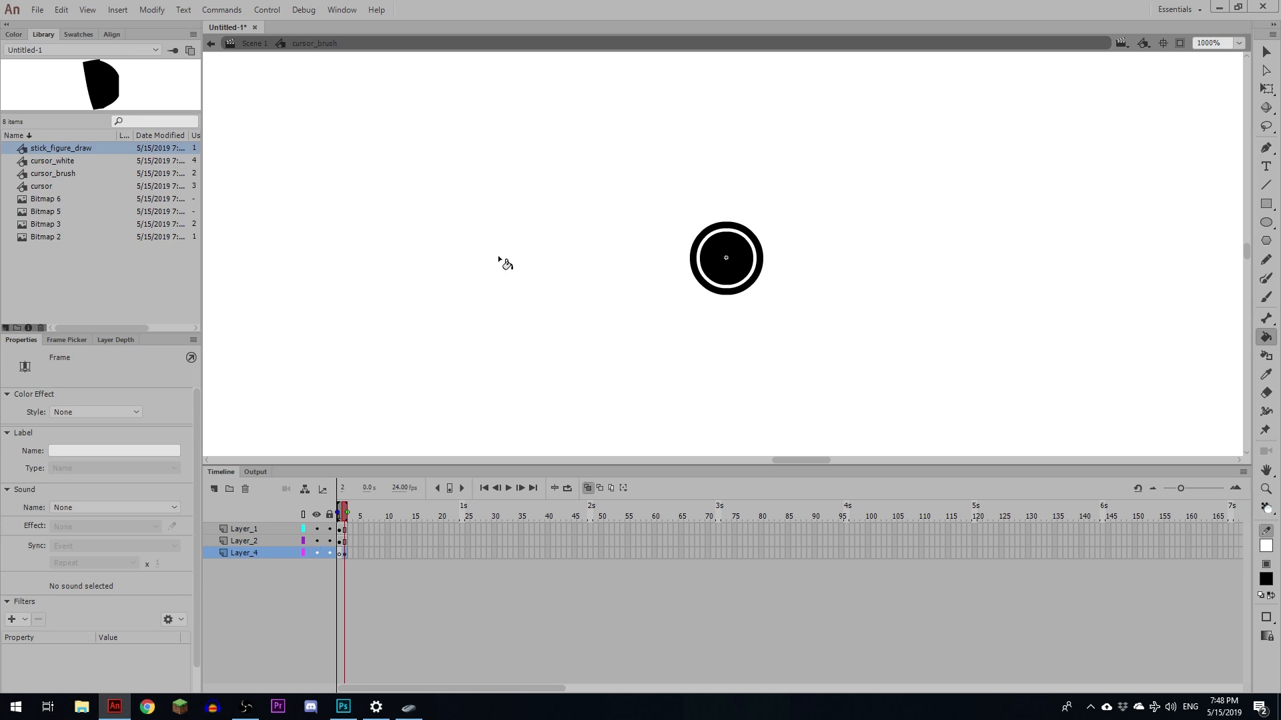
- Return to the main scene and move the cursor instance onto the start of the head stroke, zooming in to check it
left_click(255, 44)
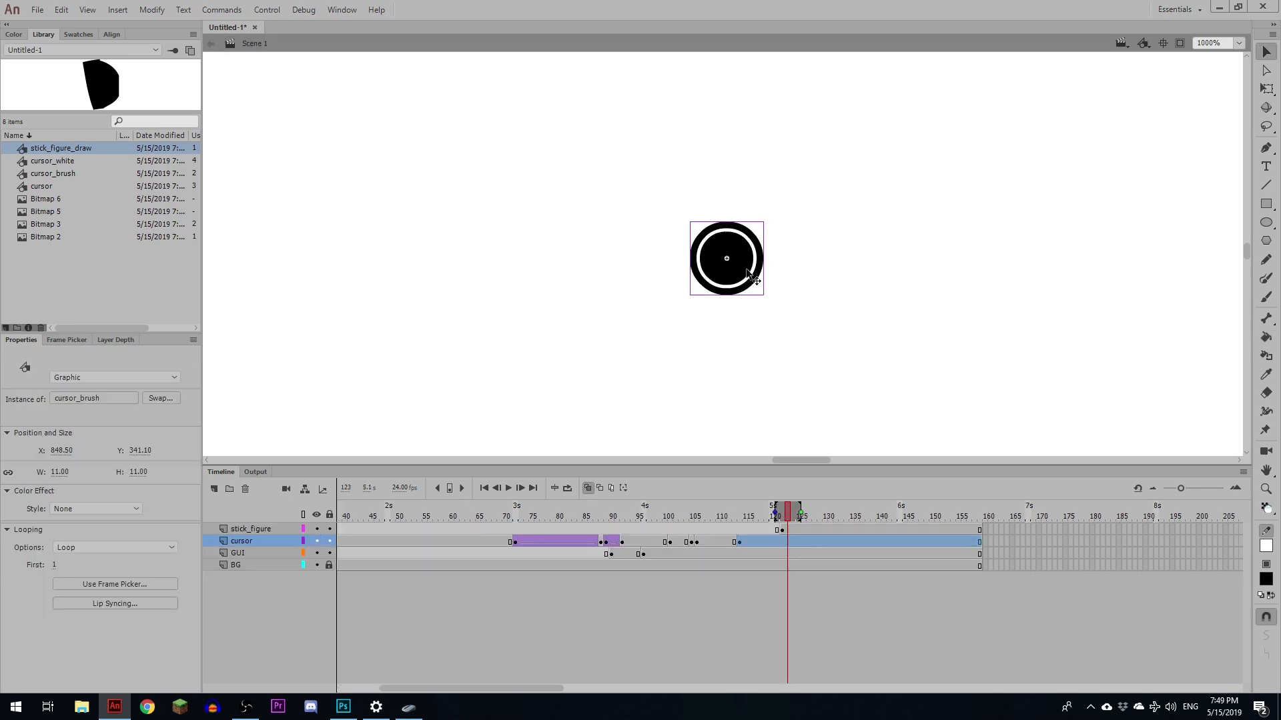
scroll(749, 274, "down", 4)
left_click_drag(726, 258, 553, 130)
key("z")
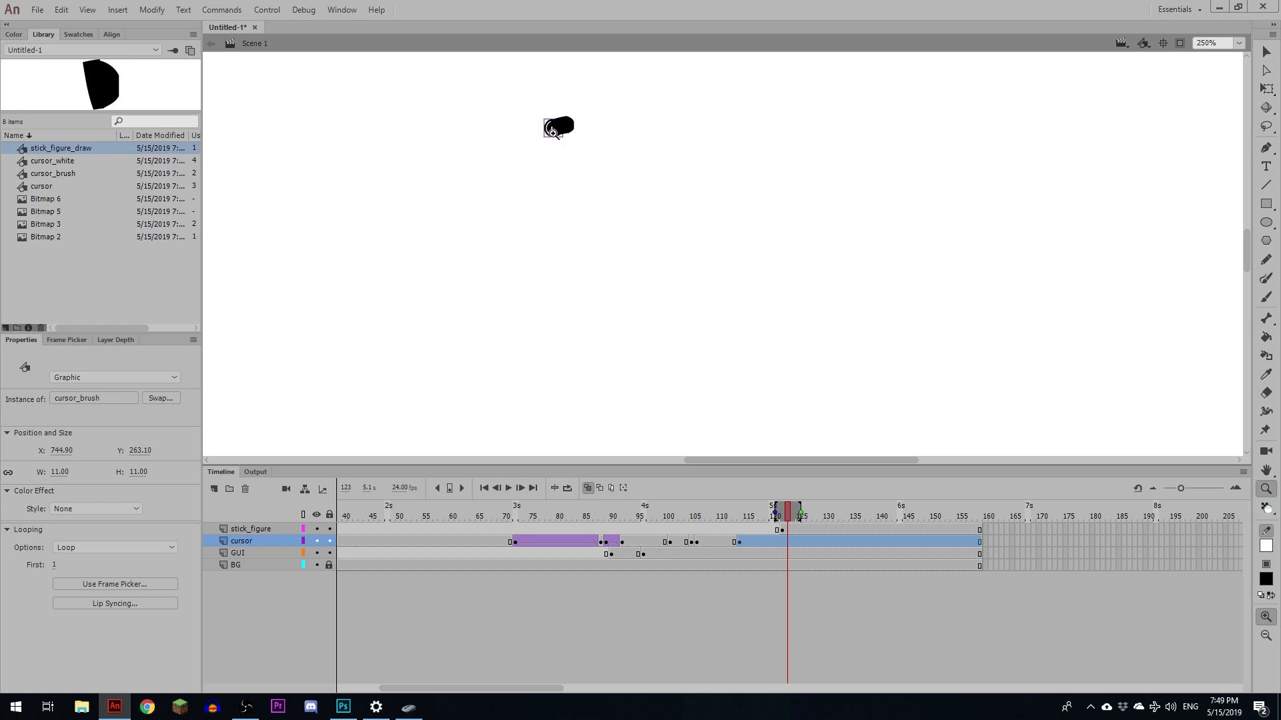
left_click(553, 132)
left_click(727, 248)
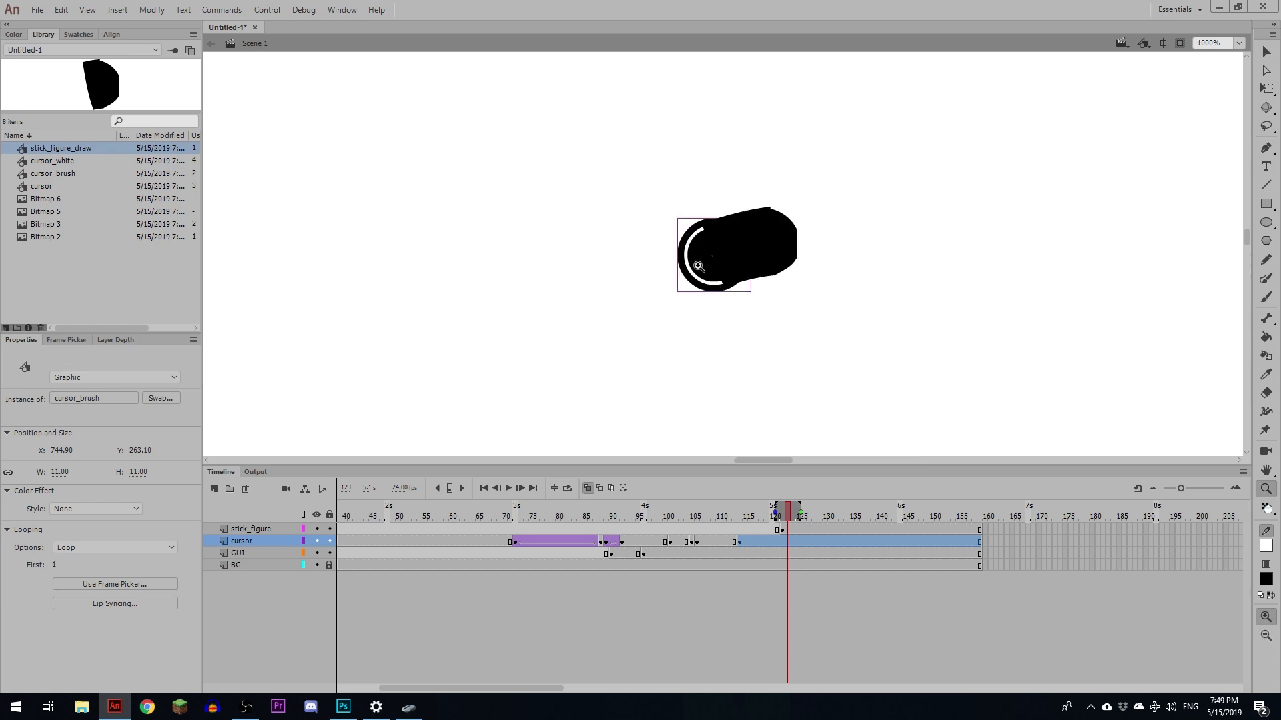
- Move the cursor layer above the stick_figure layer
left_click_drag(244, 532, 240, 545)
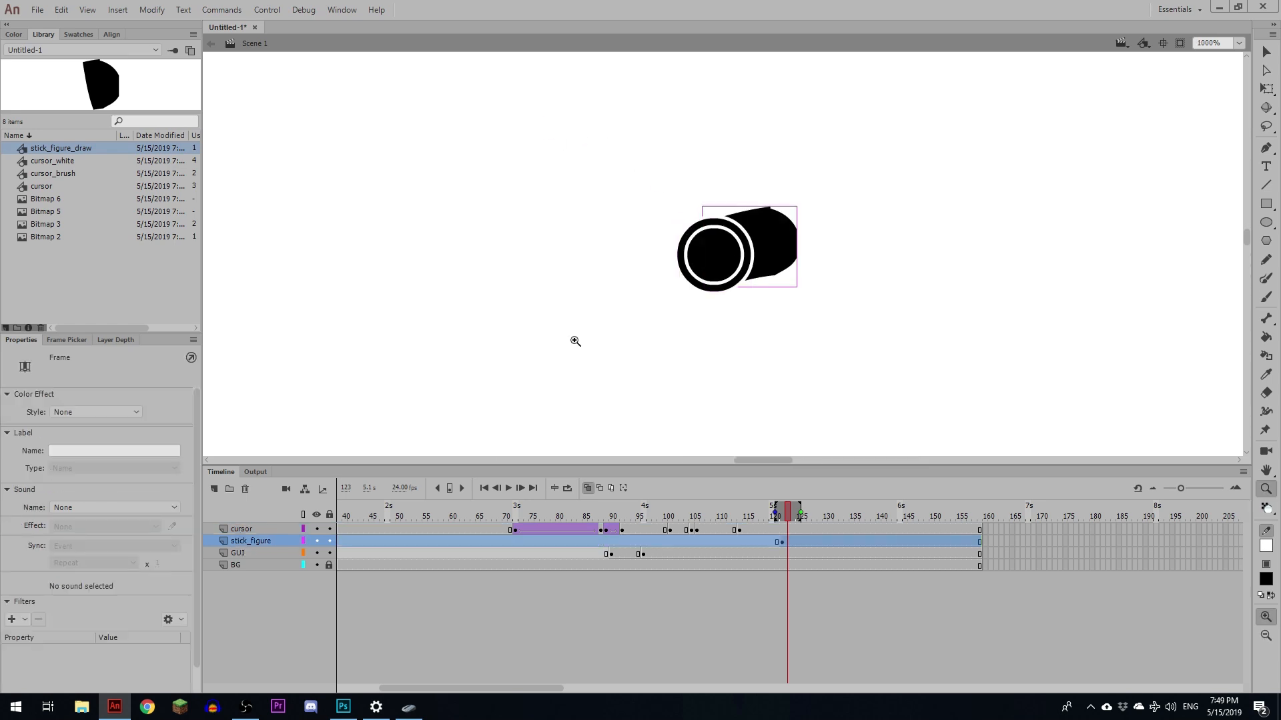
key("v")
left_click(712, 272)
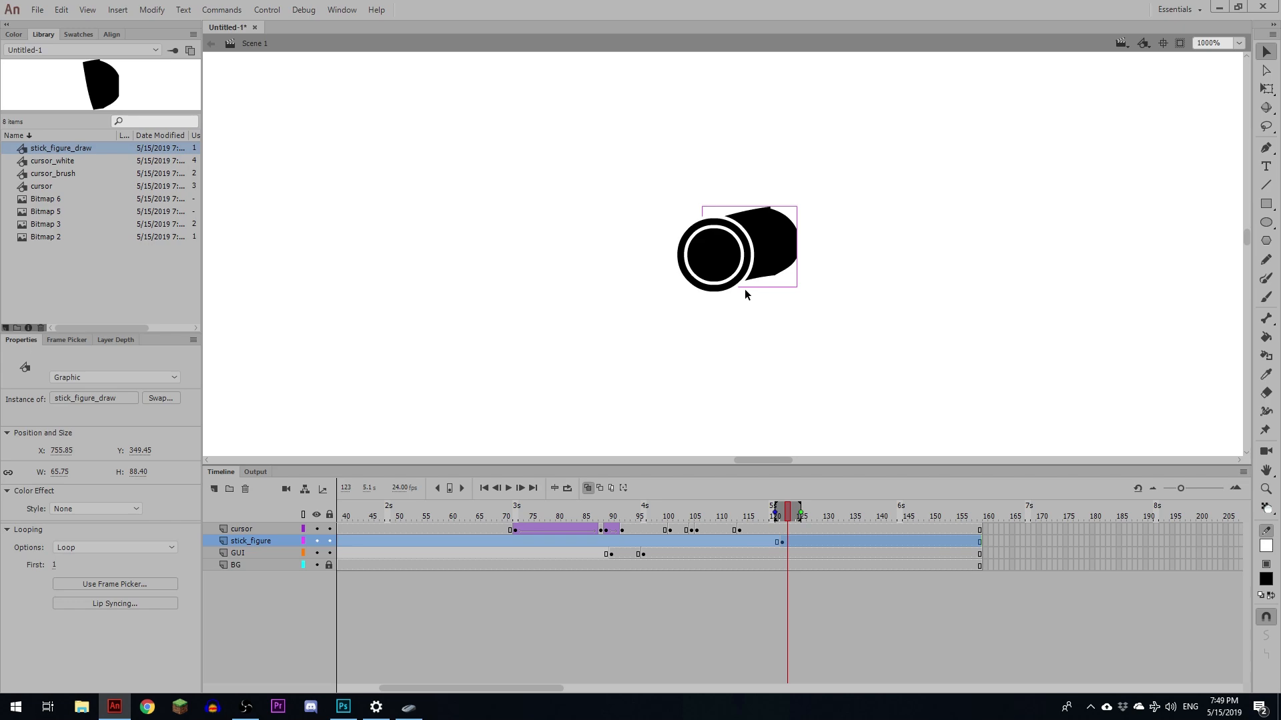
key("ctrl+minus")
- Set the cursor_brush instance's looping option to Single Frame
key("b")
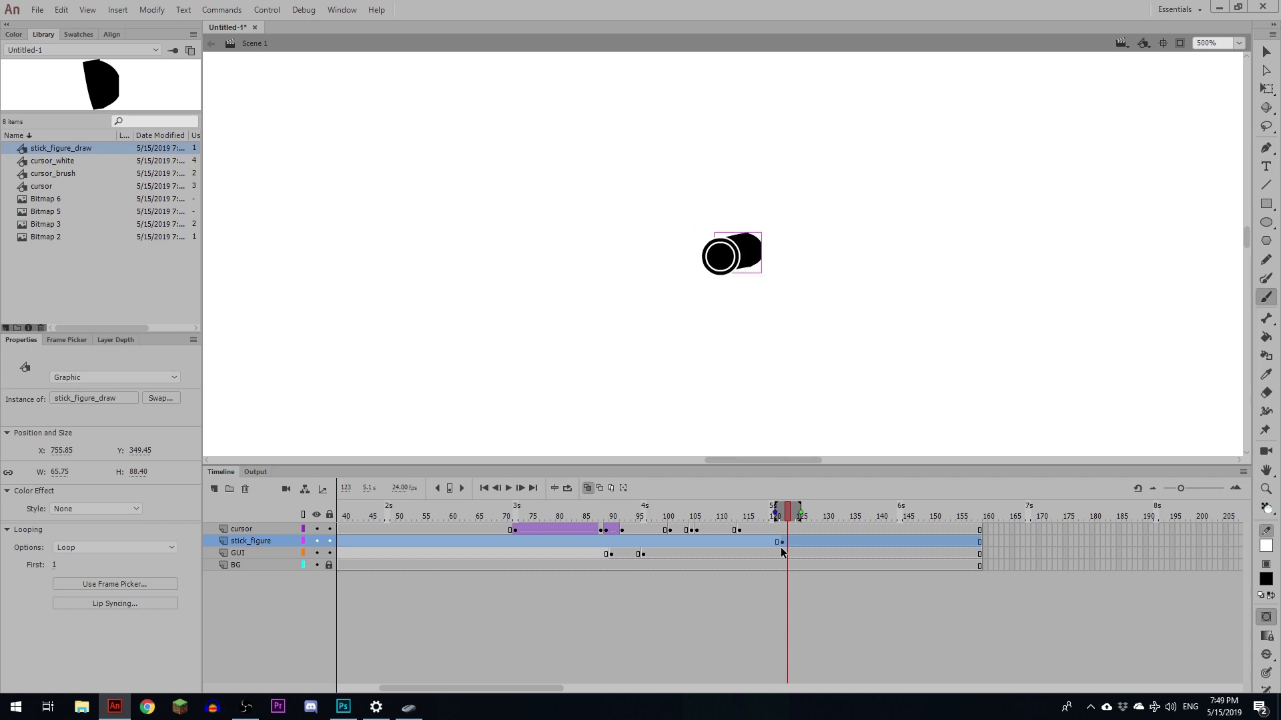
left_click(780, 547)
key("v")
left_click(721, 268)
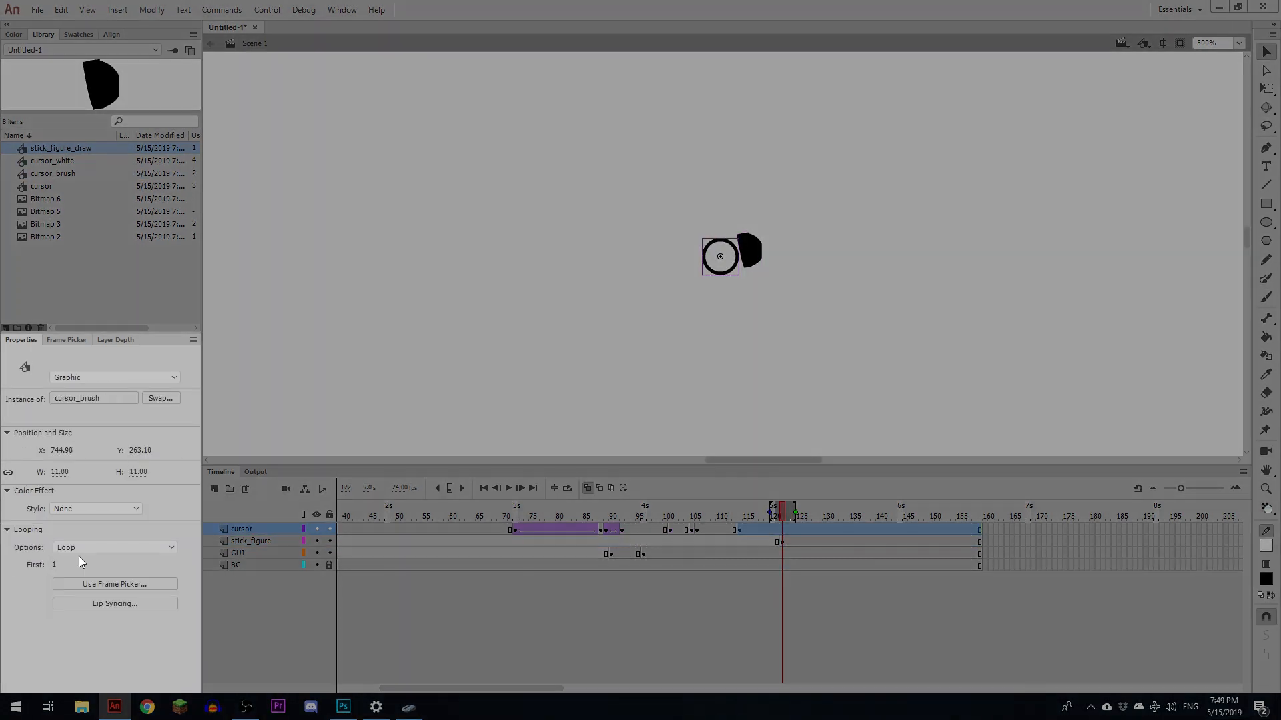
scroll(82, 549, "down", 2)
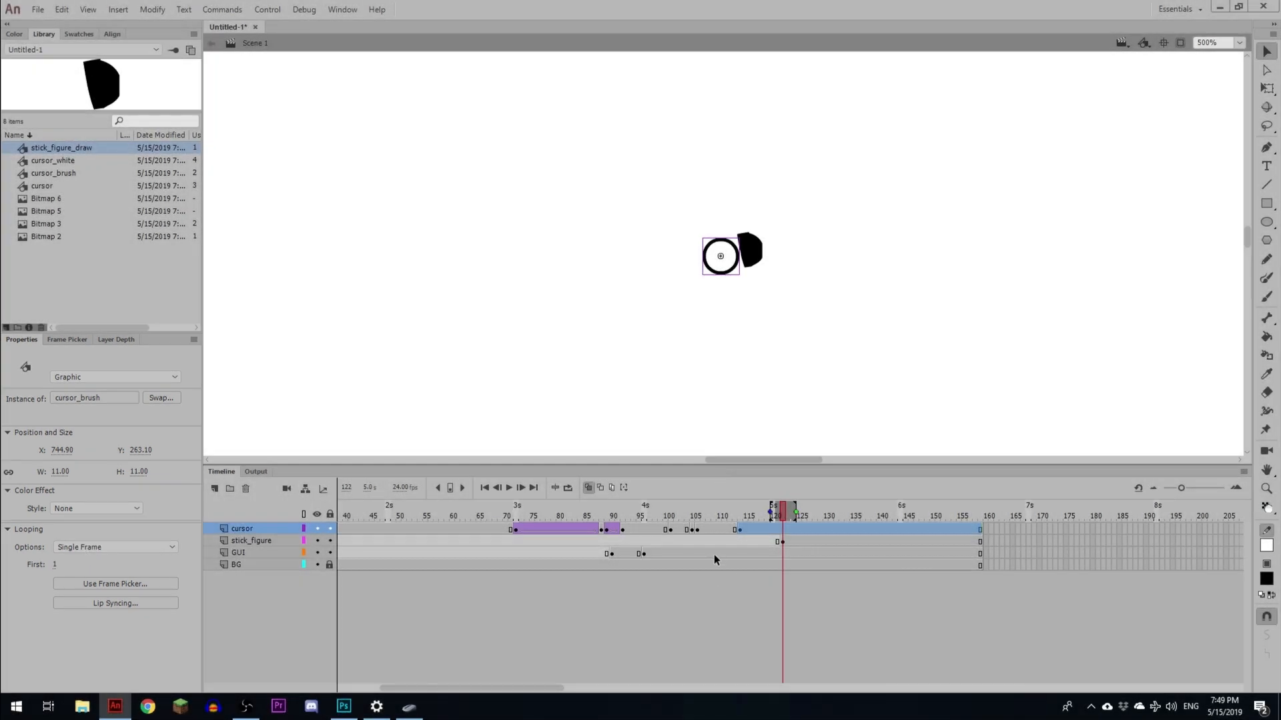
- Move the cursor layer's keyframe a few frames later on the timeline
left_click(731, 518)
left_click(739, 529)
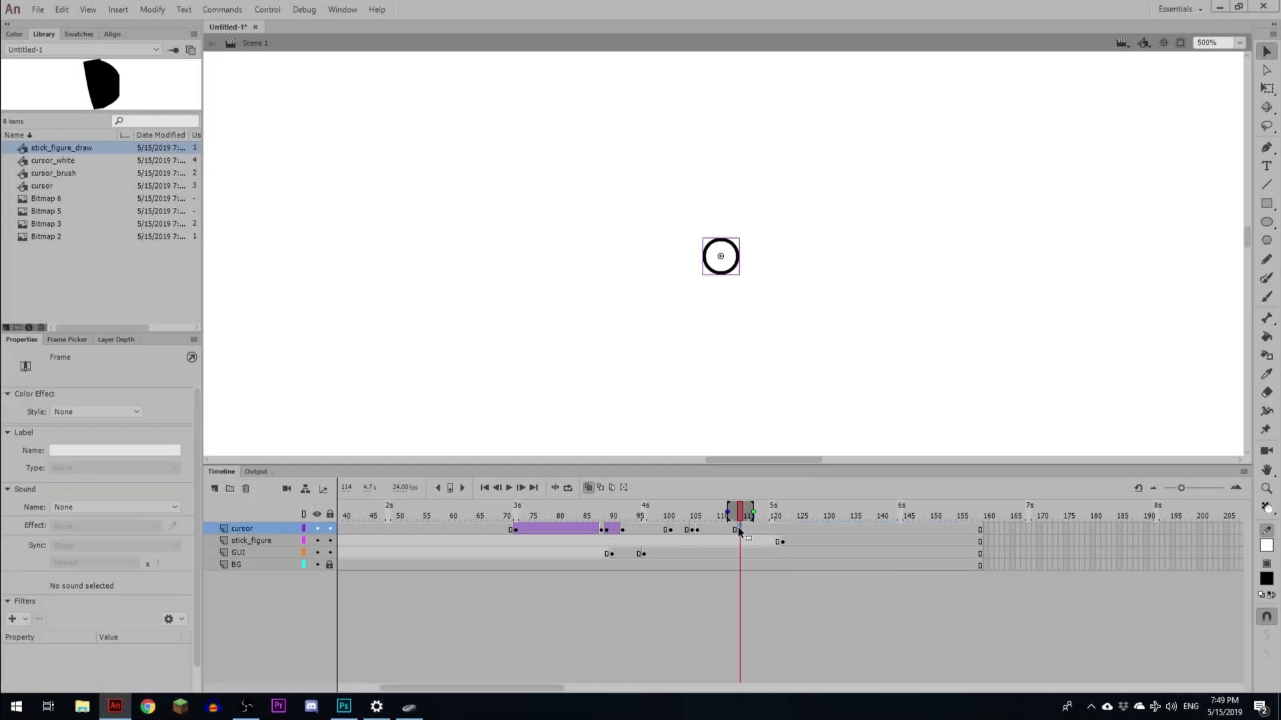
key("ctrl+minus")
key("ctrl+minus")
left_click(698, 532)
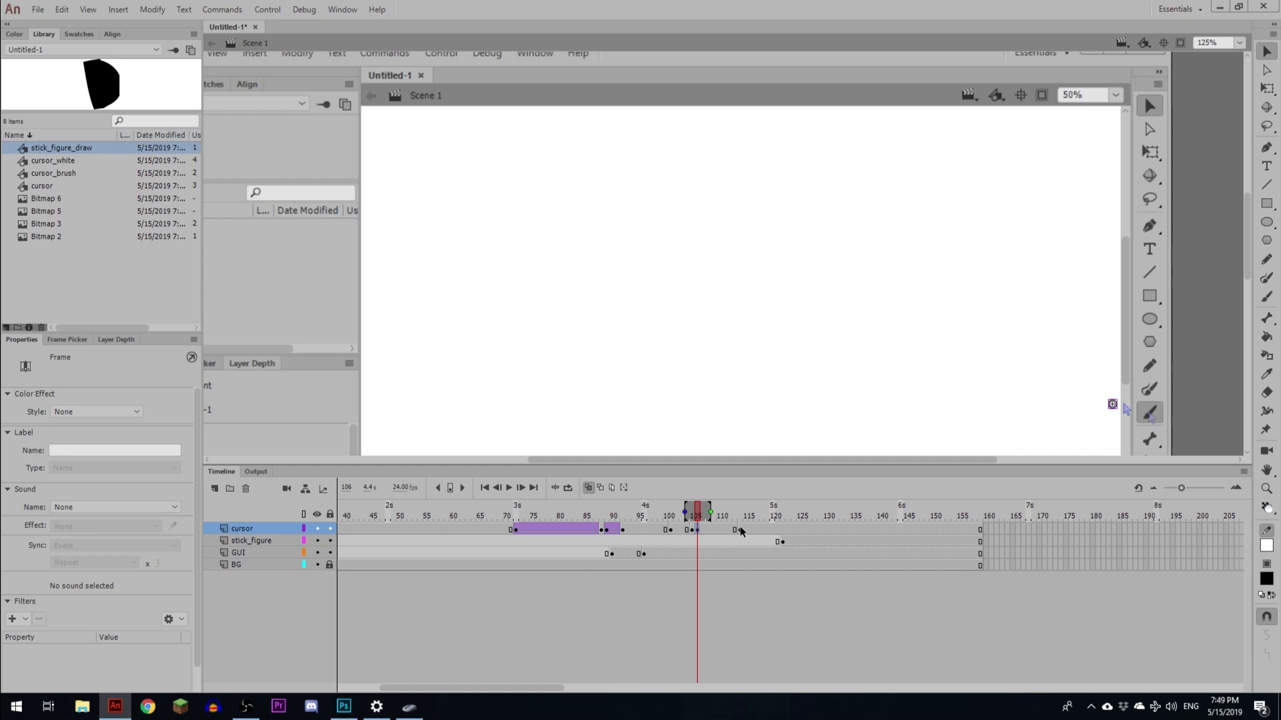
left_click_drag(740, 531, 767, 531)
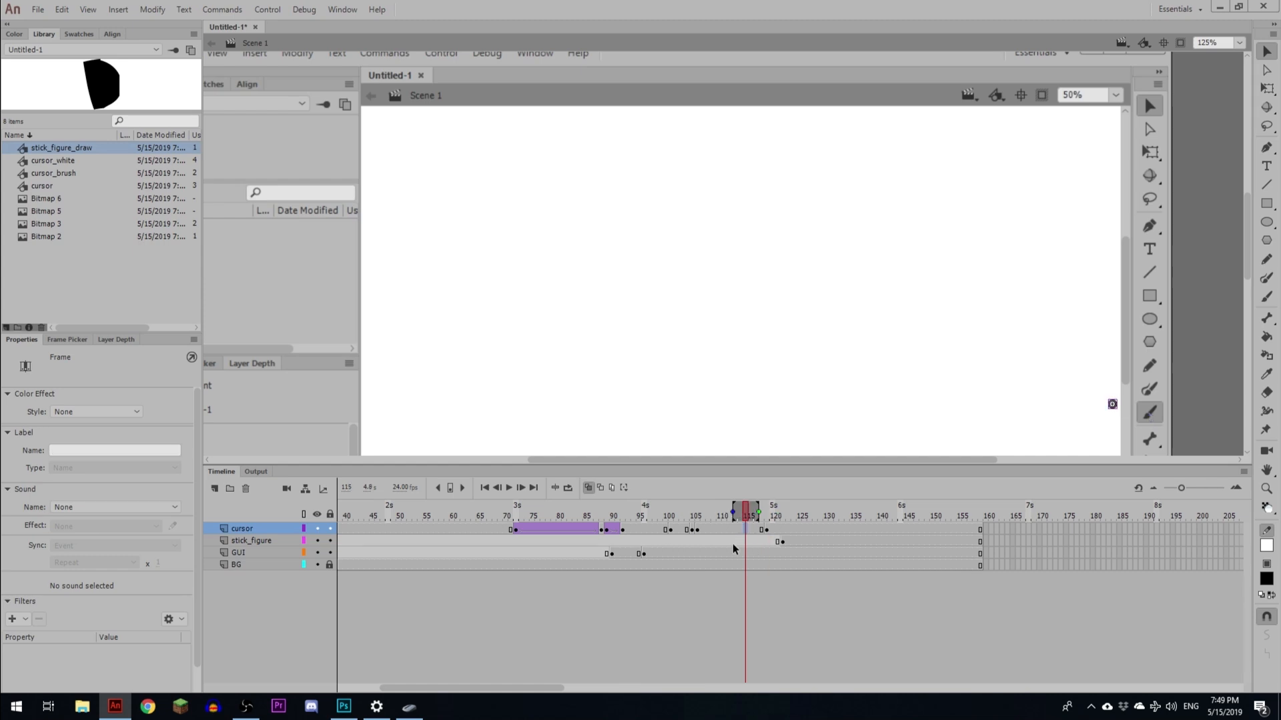
- Create a classic tween on the cursor layer leading into the moved keyframe and adjust its easing
left_click(696, 530)
right_click(681, 530)
left_click(711, 537)
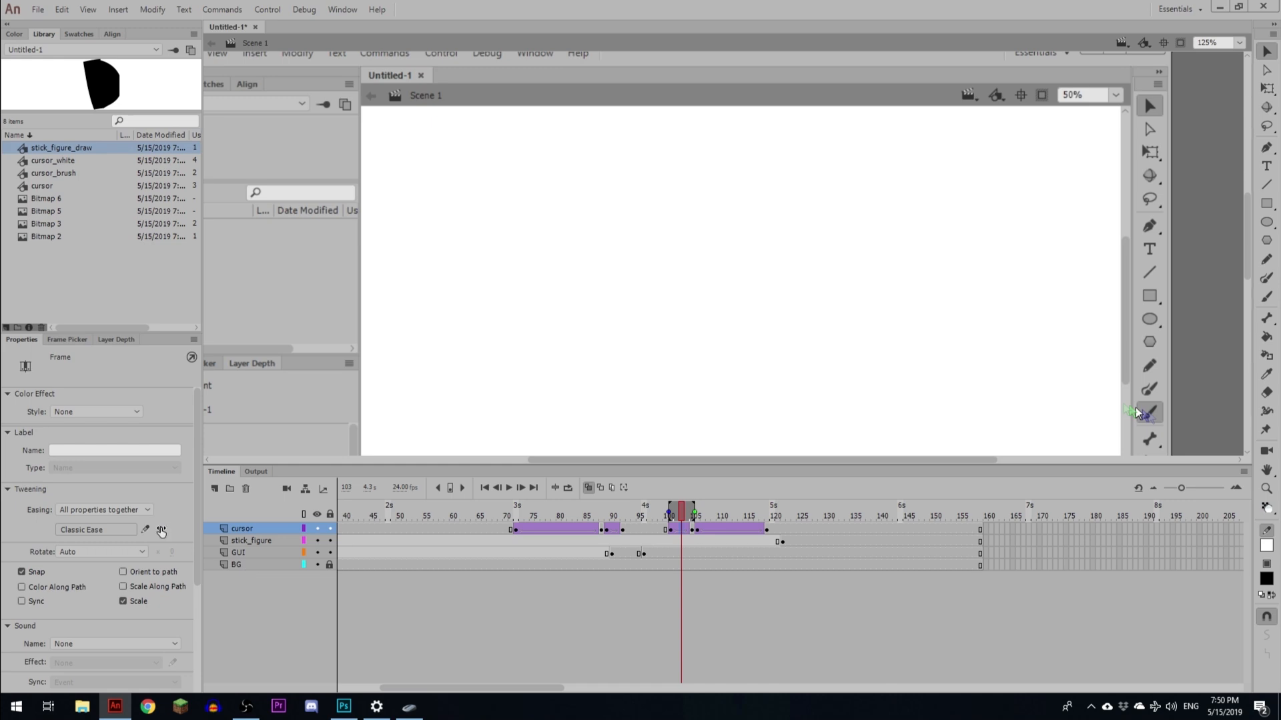
left_click_drag(161, 530, 133, 531)
- Play back the cursor's tweened movement to preview it
left_click(739, 527)
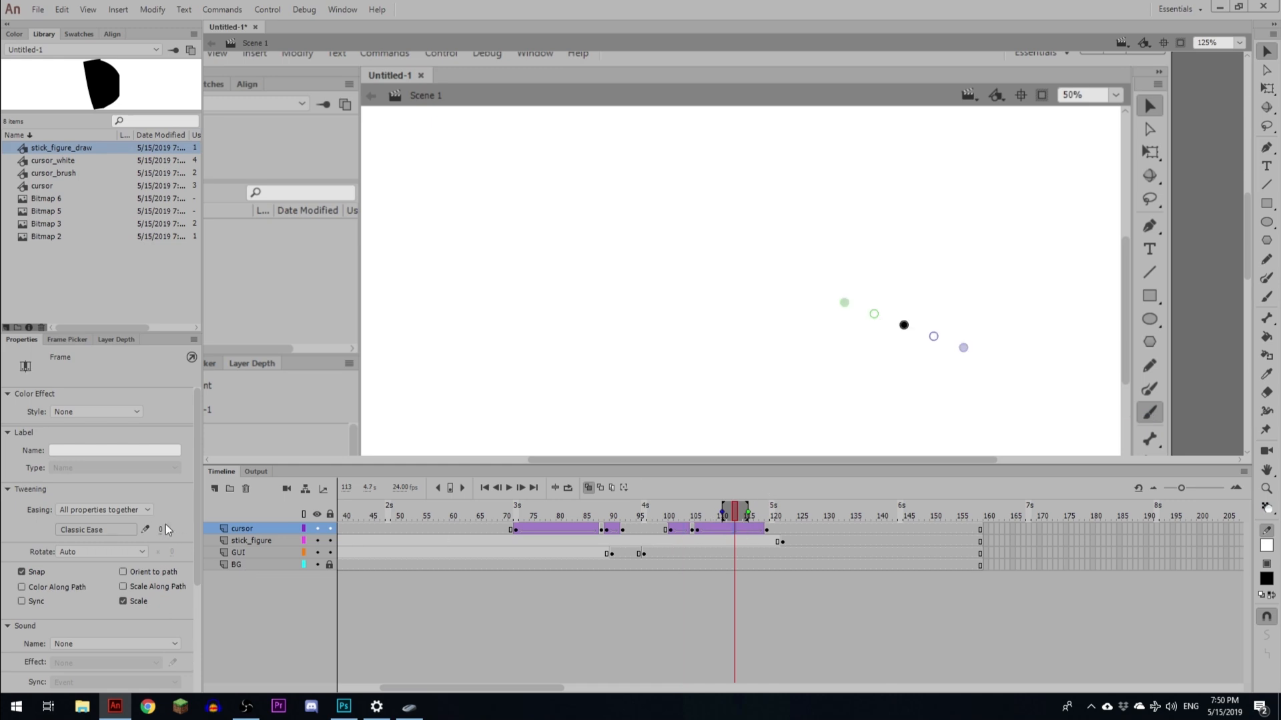
left_click_drag(163, 426, 163, 424)
left_click(660, 521)
key("Return")
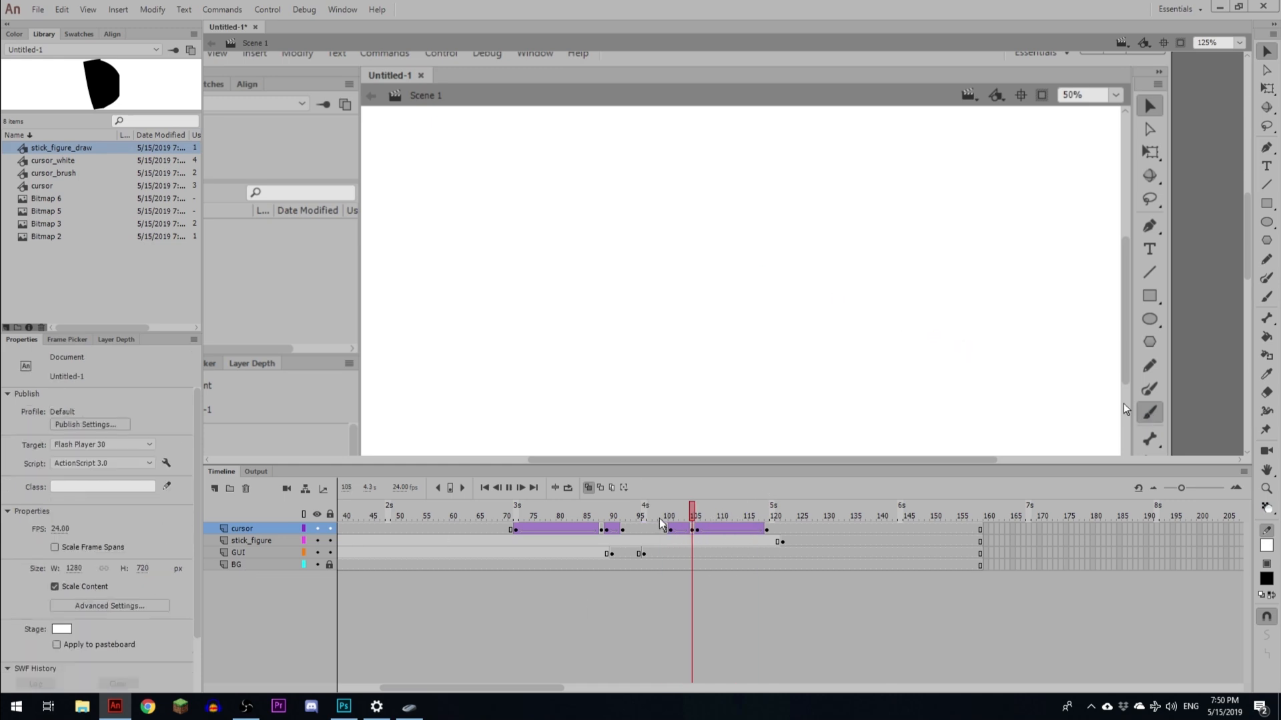
- Select the cursor_brush instance on the cursor layer's tween and change its looping option
left_click(670, 527)
left_click(697, 530)
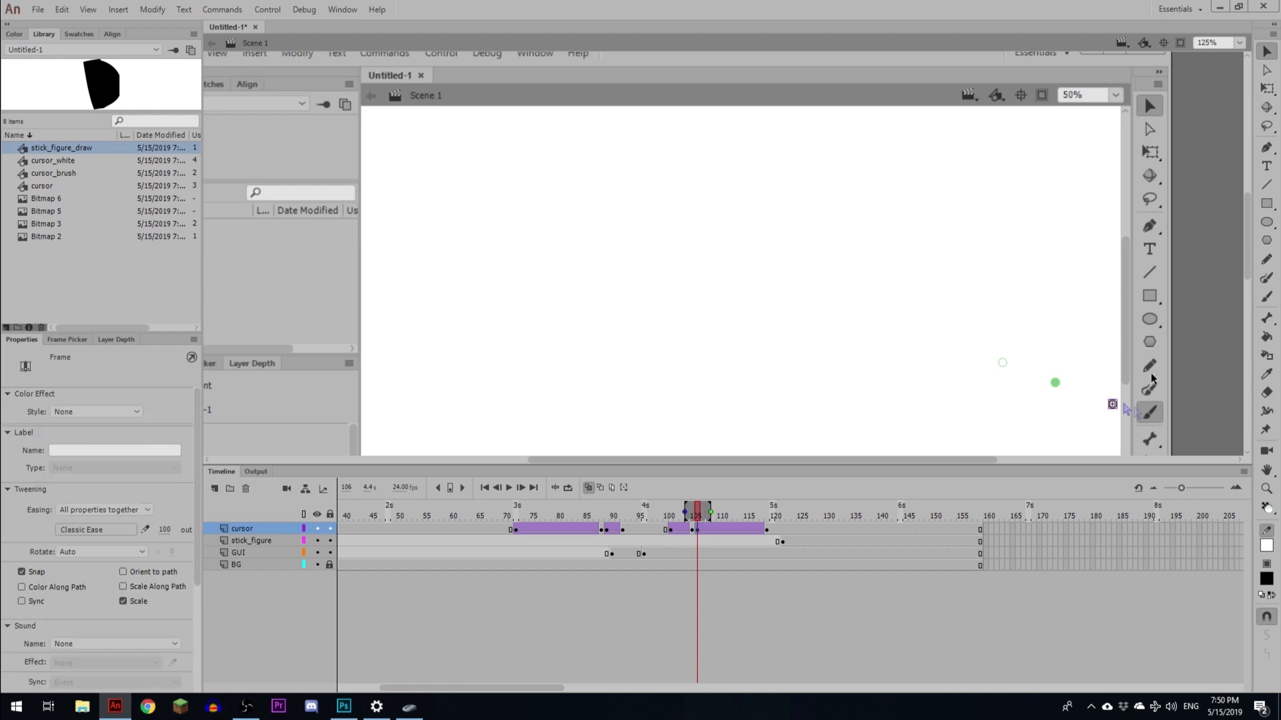
left_click(1113, 408)
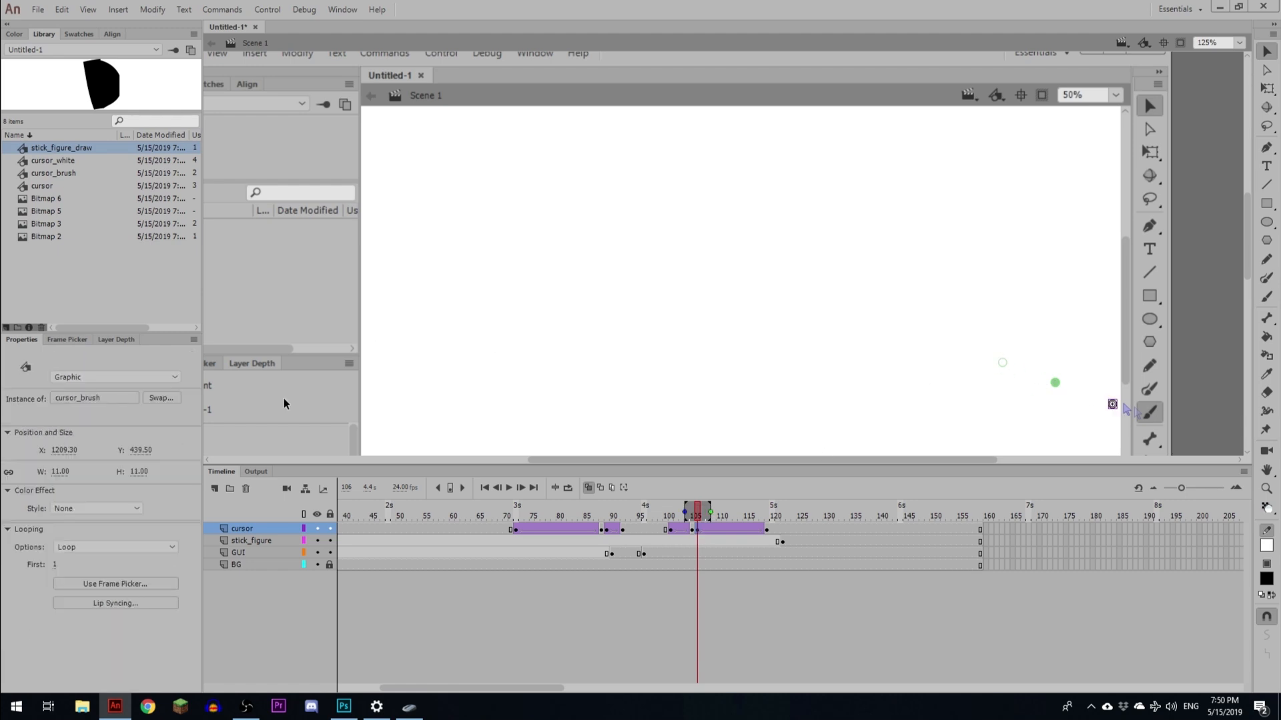
left_click(114, 546)
left_click(87, 557)
- Play the animation from the cursor's final tween keyframe to preview the movement
left_click(766, 530)
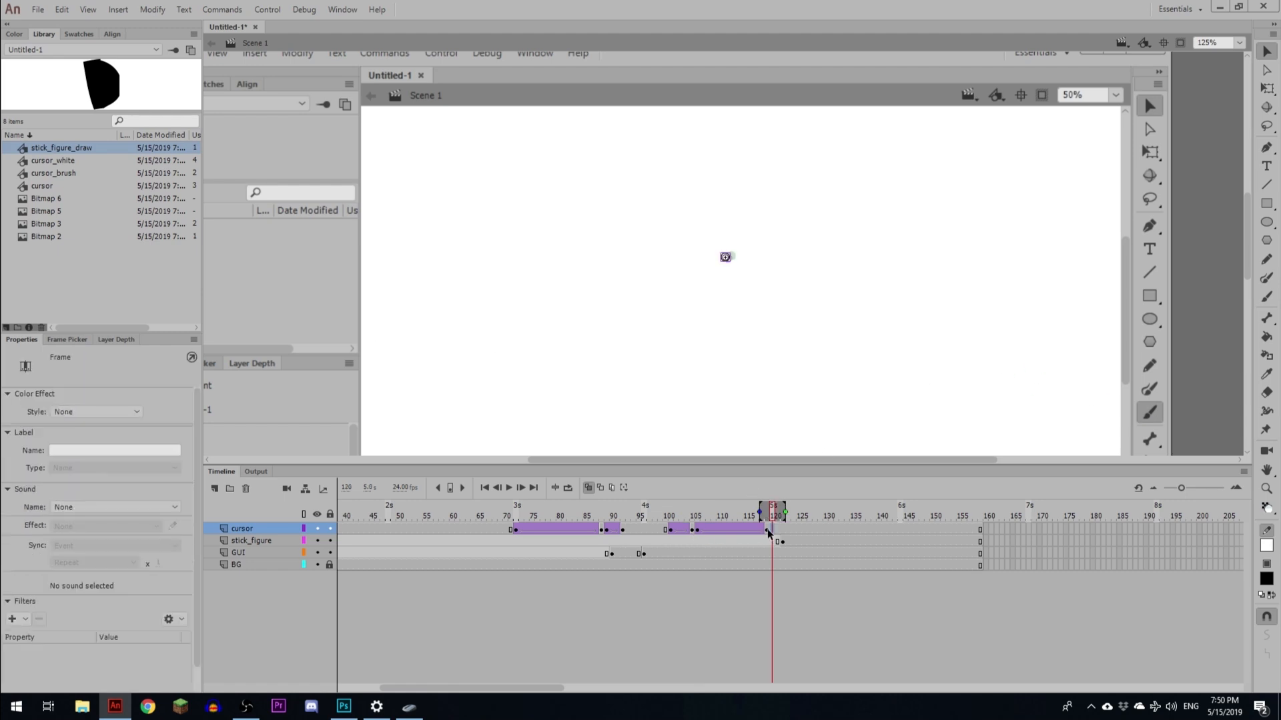
left_click(728, 262)
key("Return")
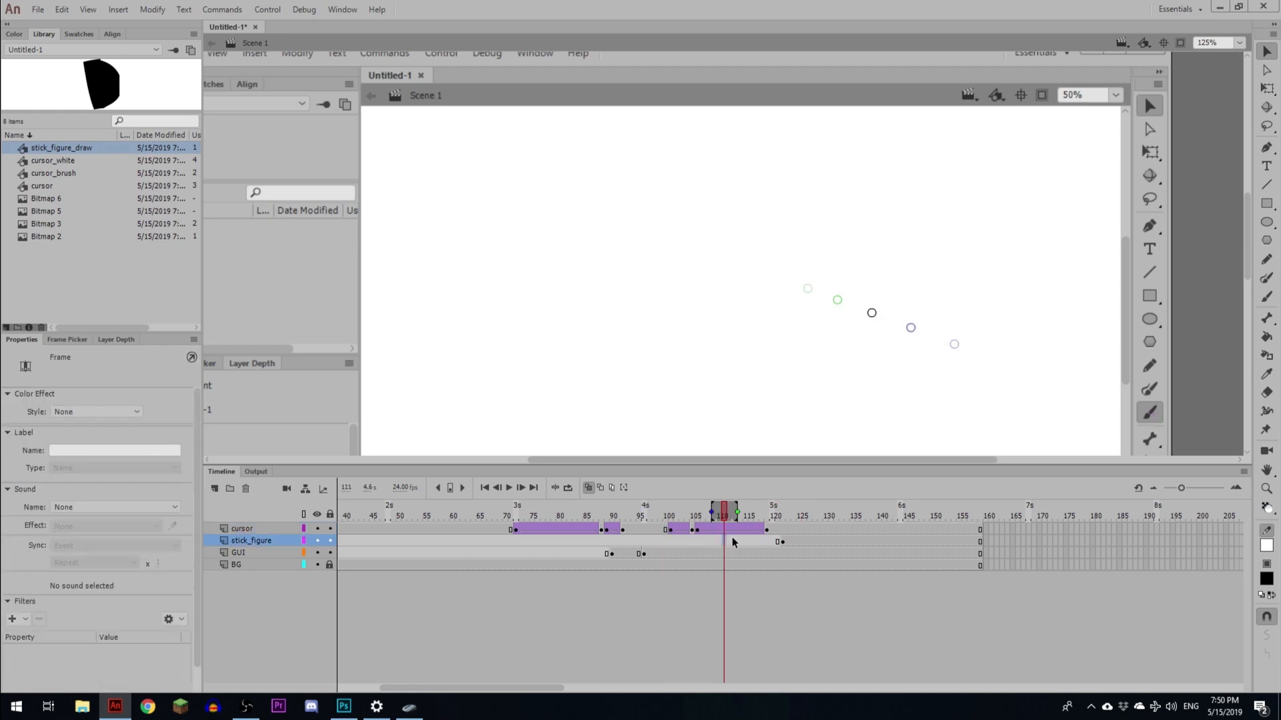
left_click(766, 530)
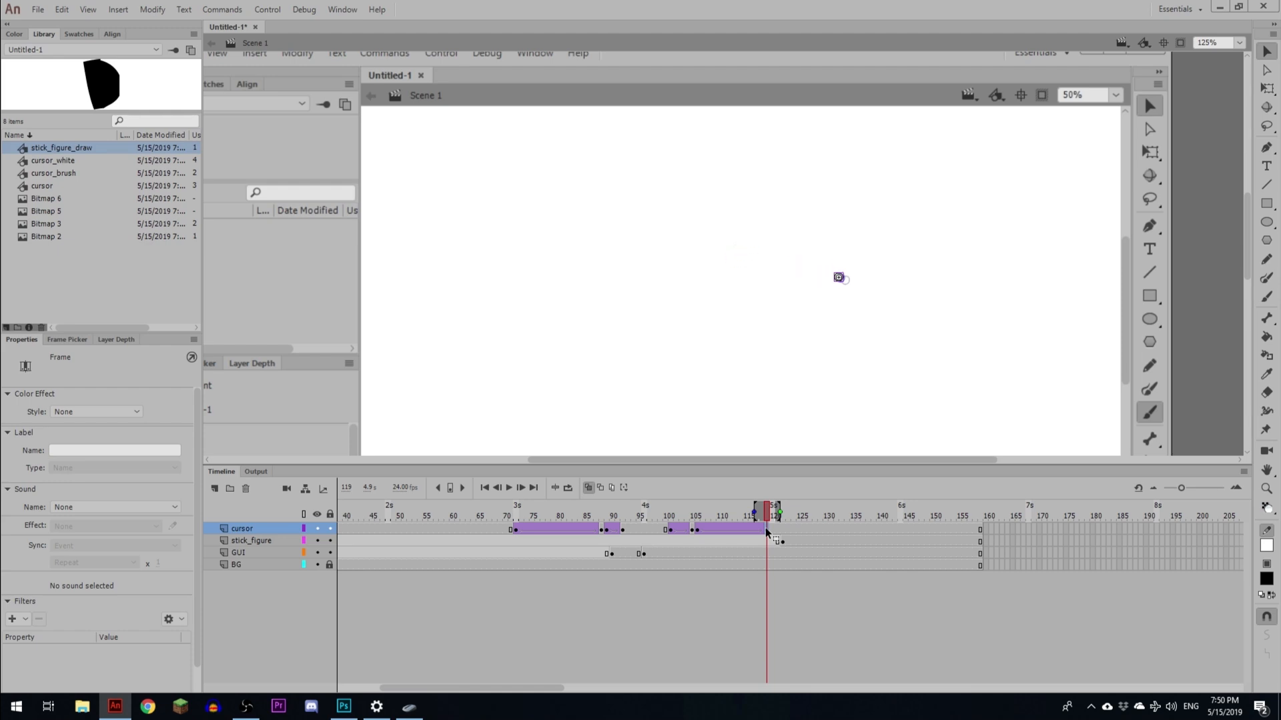
- Insert a cursor keyframe around frame 124 and move the stick_figure keyframe to about frame 132
left_click(793, 530)
key("F6")
left_click(840, 518)
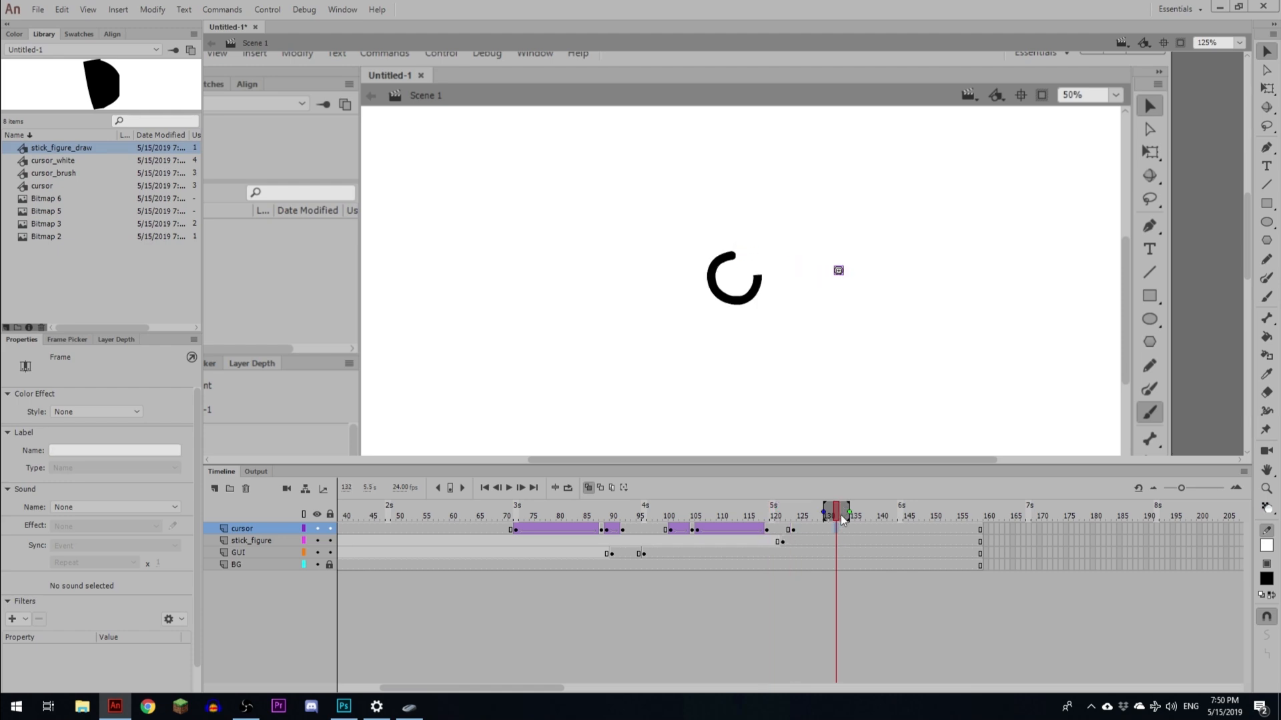
left_click_drag(782, 542, 831, 542)
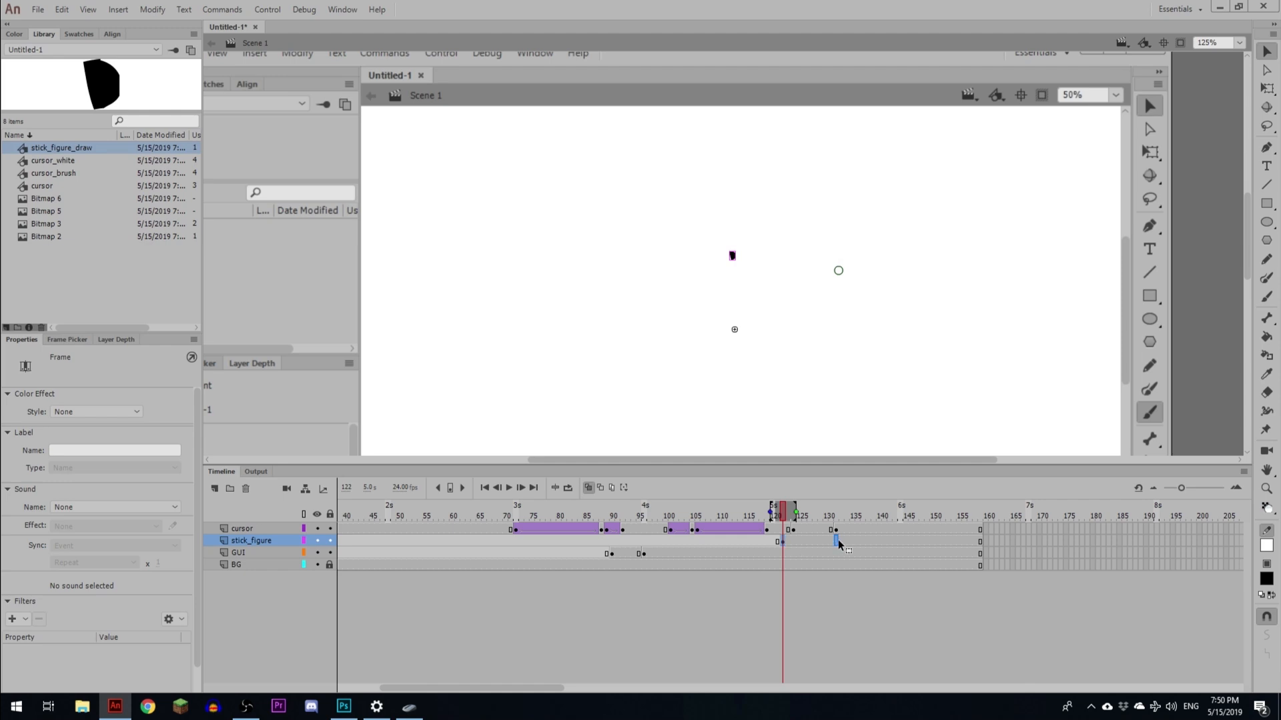
- Move the brush cursor onto the start of the head stroke and nudge it into exact alignment
left_click(836, 518)
left_click_drag(842, 275, 738, 257)
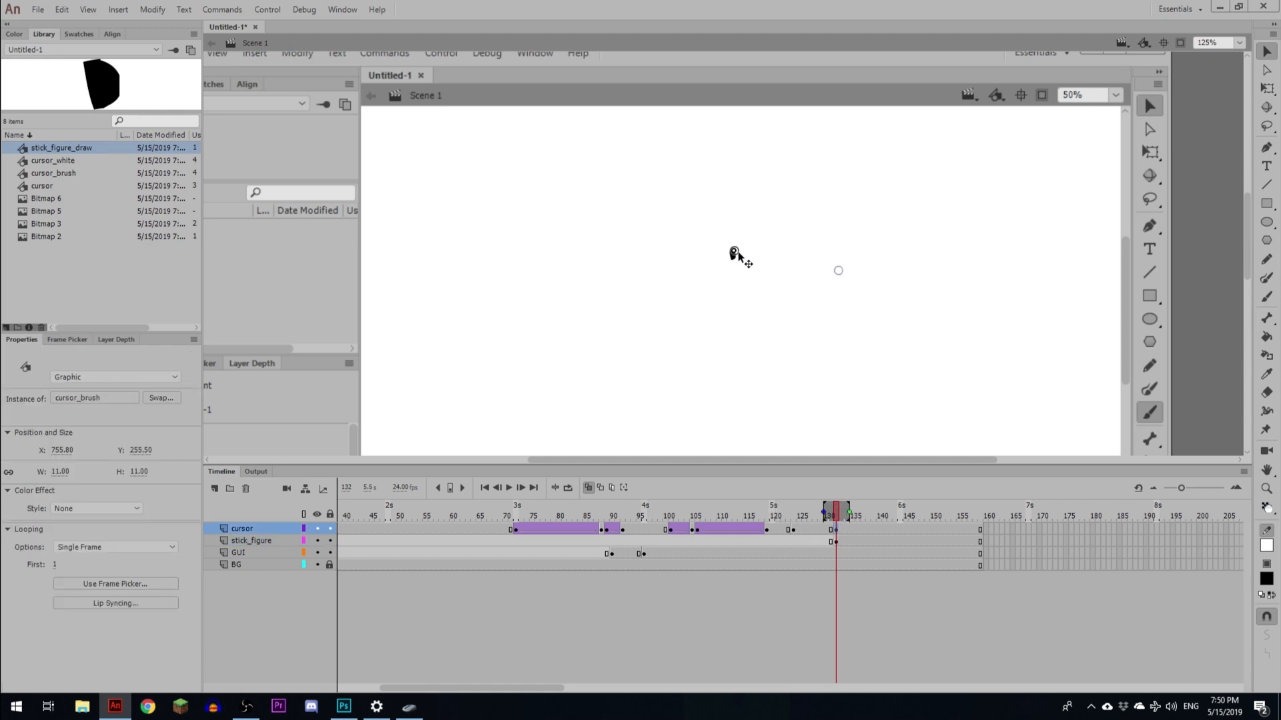
key("ctrl+equal")
key("ctrl+equal")
key("shift+Left")
key("shift+Left")
key("shift+Left")
key("shift+Down")
key("shift+Down")
key("shift+Down")
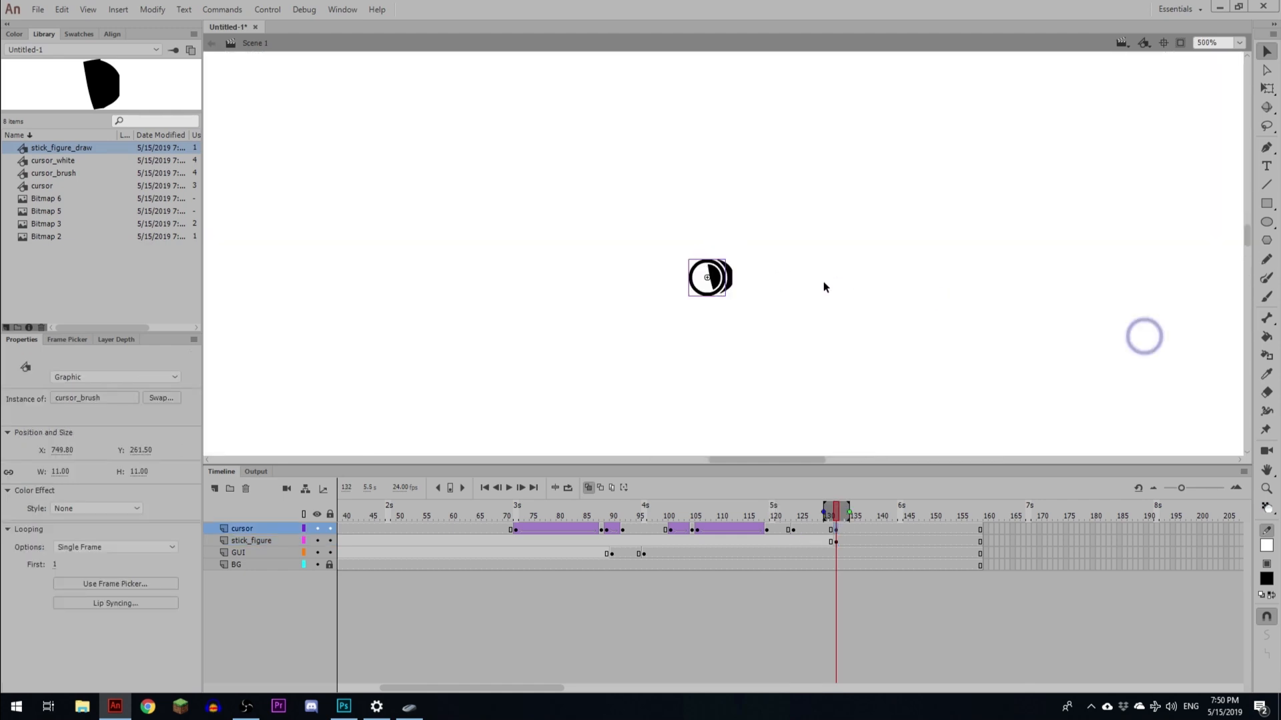
key("shift+Right")
key("Up")
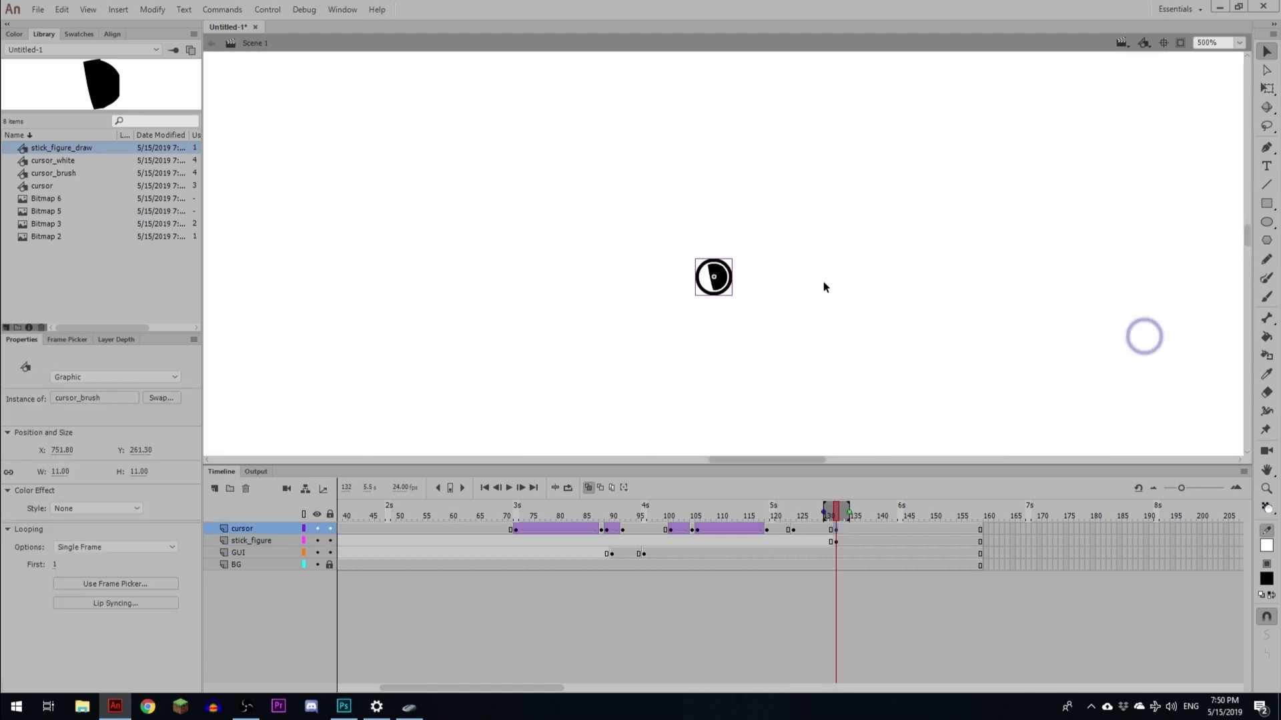
- Move the stick_figure keyframe to about frame 138 and extend the layers with extra frames
left_click(835, 541)
left_click_drag(835, 541, 871, 539)
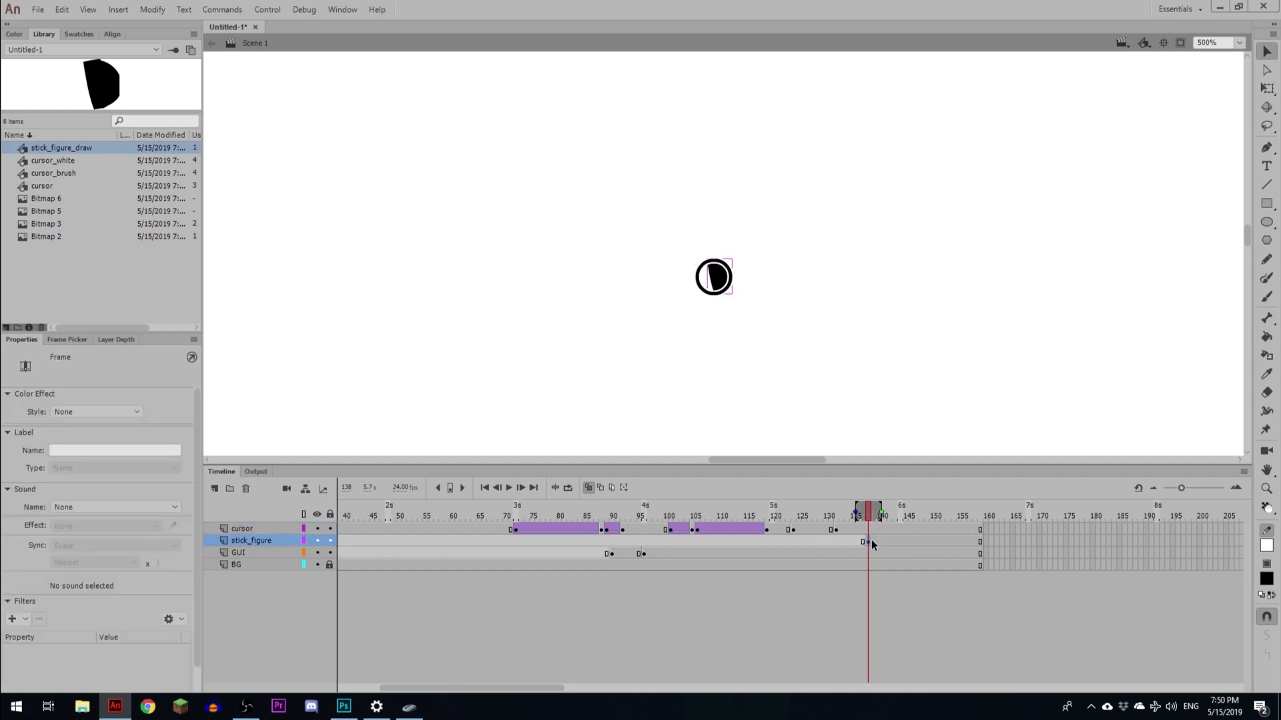
left_click(980, 517)
key("F5")
key("F5")
key("F5")
key("F5")
key("F5")
key("F5")
key("F5")
key("F5")
key("F5")
key("F5")
key("F5")
key("F5")
key("F5")
key("F5")
key("F5")
key("F5")
key("F5")
key("F5")
key("F5")
key("F5")
- Create a classic tween on the cursor layer with Quad Ease-In-Out easing and play it back
left_click(809, 531)
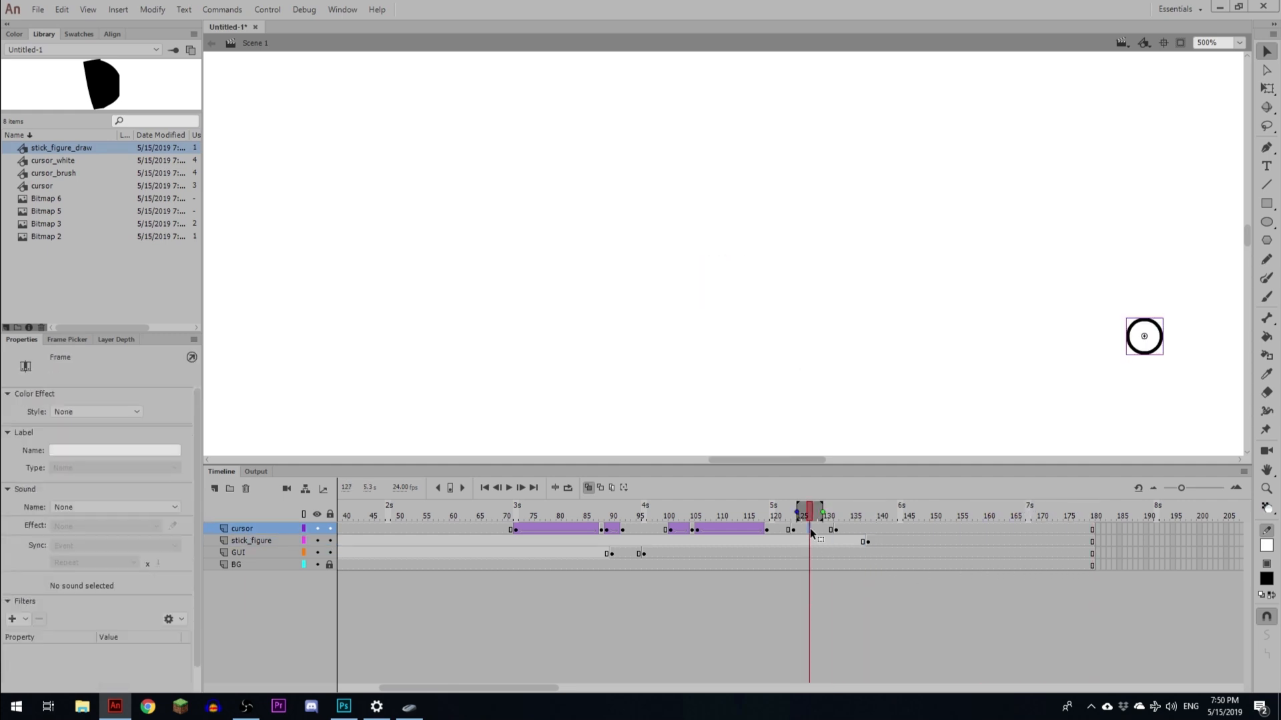
key("F3")
left_click(94, 530)
left_click(99, 603)
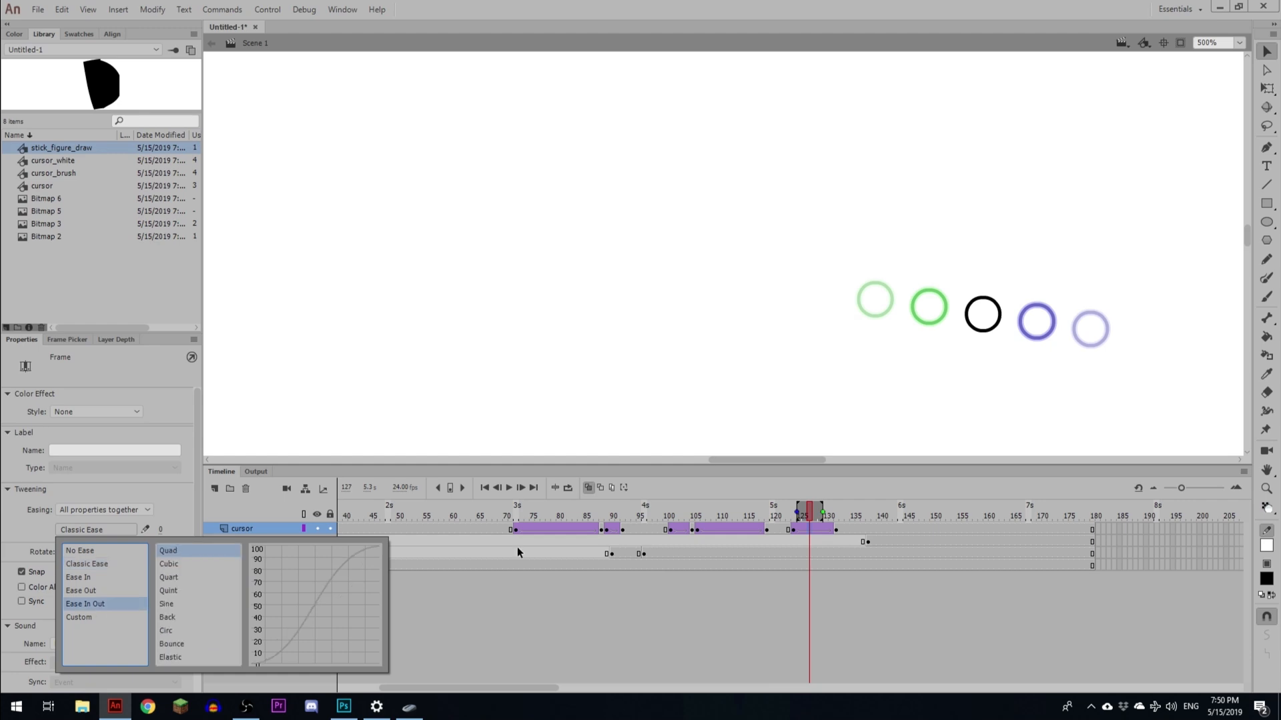
left_click(774, 527)
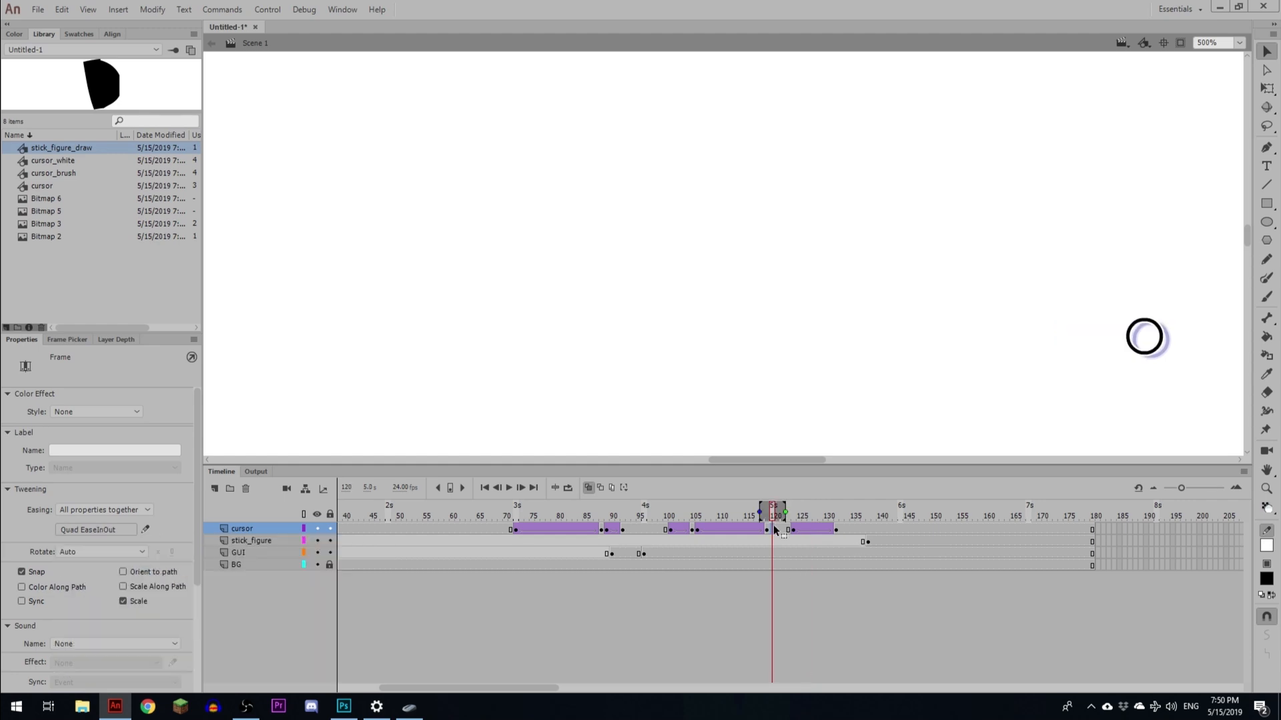
key("Return")
left_click(867, 531)
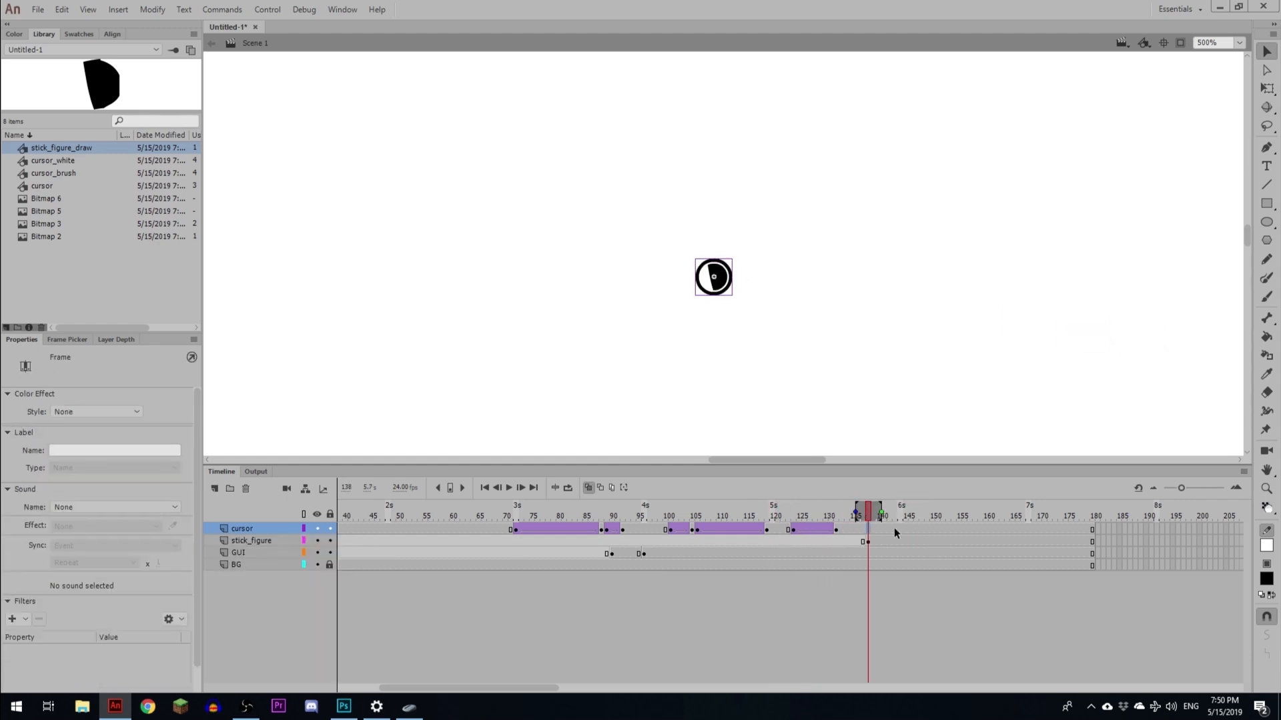
- Set the brush cursor's first frame to 2 and keyframe it frame by frame around the head circle
left_click(727, 271)
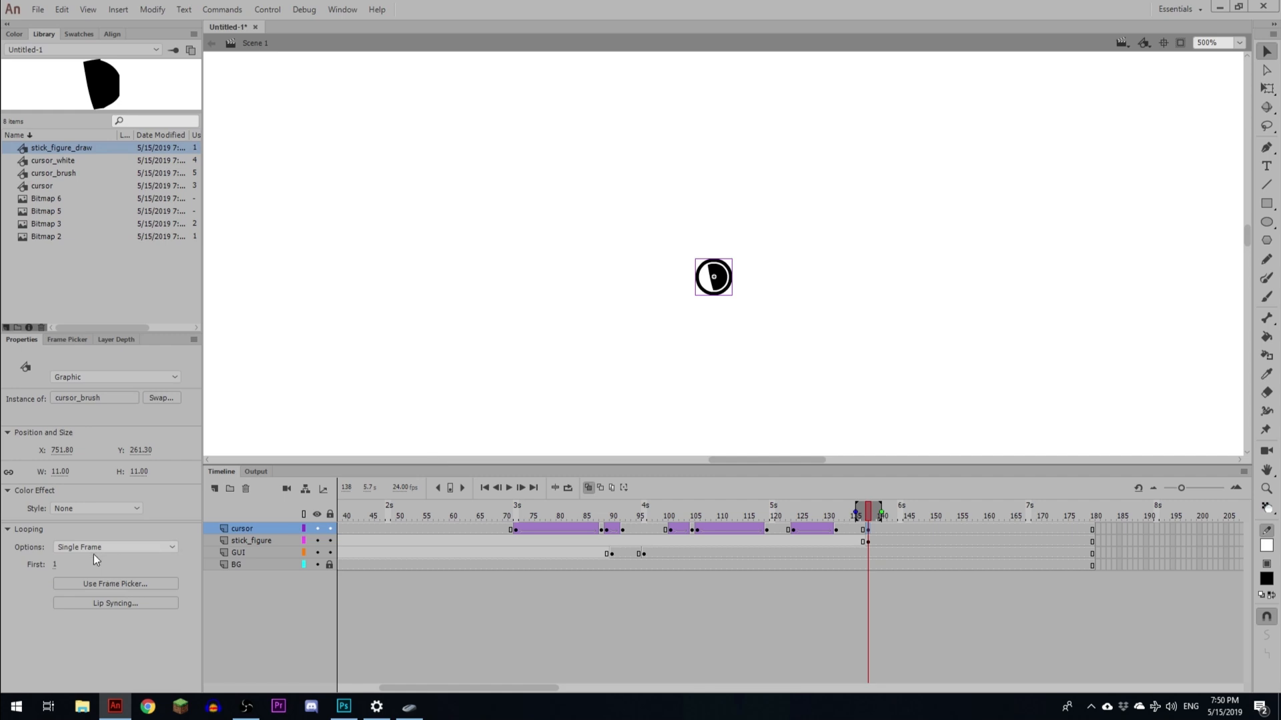
left_click_drag(55, 566, 58, 566)
key("F6")
mouse_move(725, 292)
left_mouse_down()
mouse_move(664, 313)
mouse_move(643, 341)
mouse_move(642, 392)
left_mouse_up()
key("F6")
key("F6")
key("F6")
left_click_drag(723, 412, 695, 270)
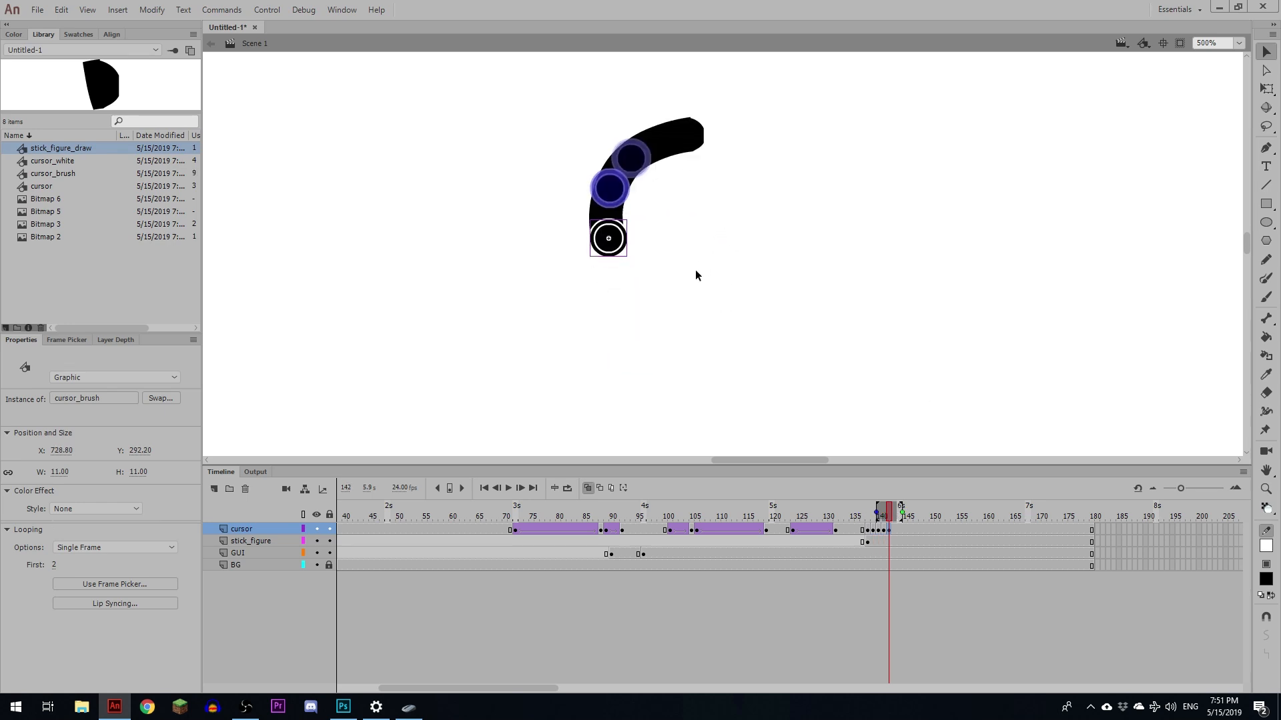
key("F6")
mouse_move(619, 258)
left_mouse_down()
mouse_move(638, 295)
mouse_move(684, 322)
mouse_move(775, 308)
mouse_move(804, 267)
mouse_move(800, 172)
mouse_move(709, 144)
left_mouse_up()
key("F6")
key("F6")
key("F6")
key("F6")
key("F6")
key("F6")
key("F6")
key("F6")
key("F6")
key("F6")
left_click(942, 517)
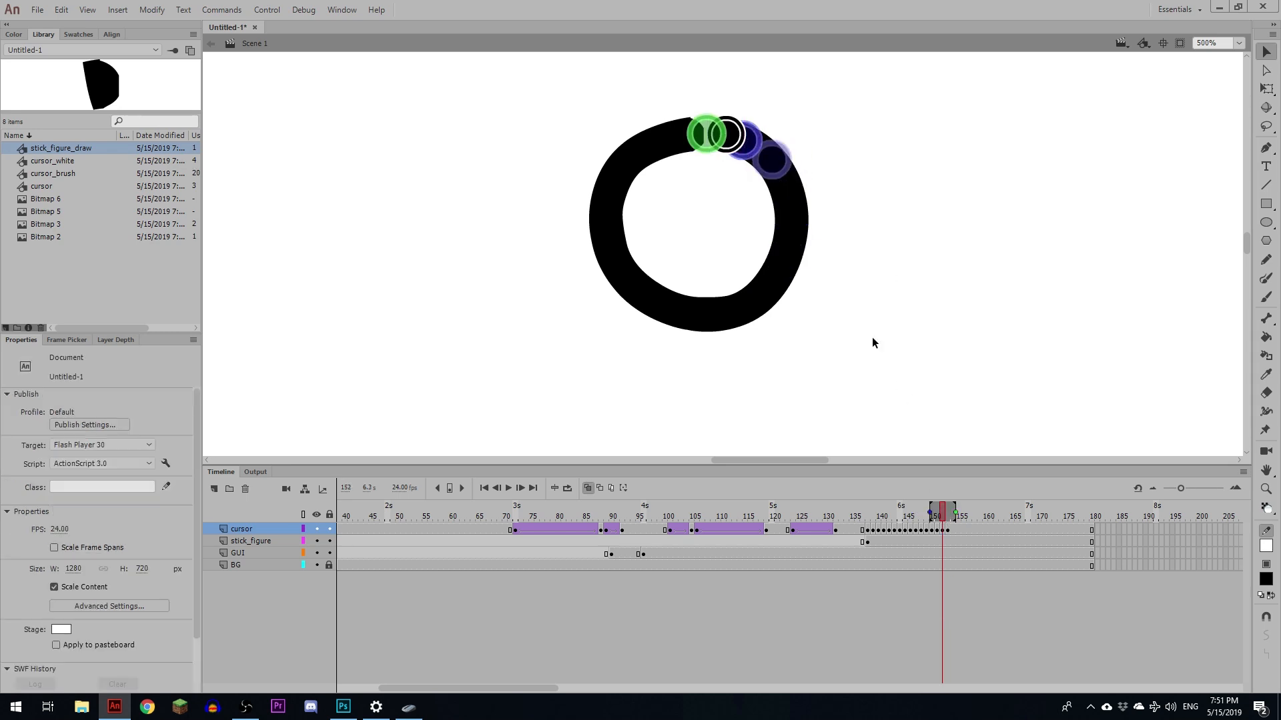
- Insert a stick_figure keyframe where the head is complete and set that instance's looping to Single Frame
key("Return")
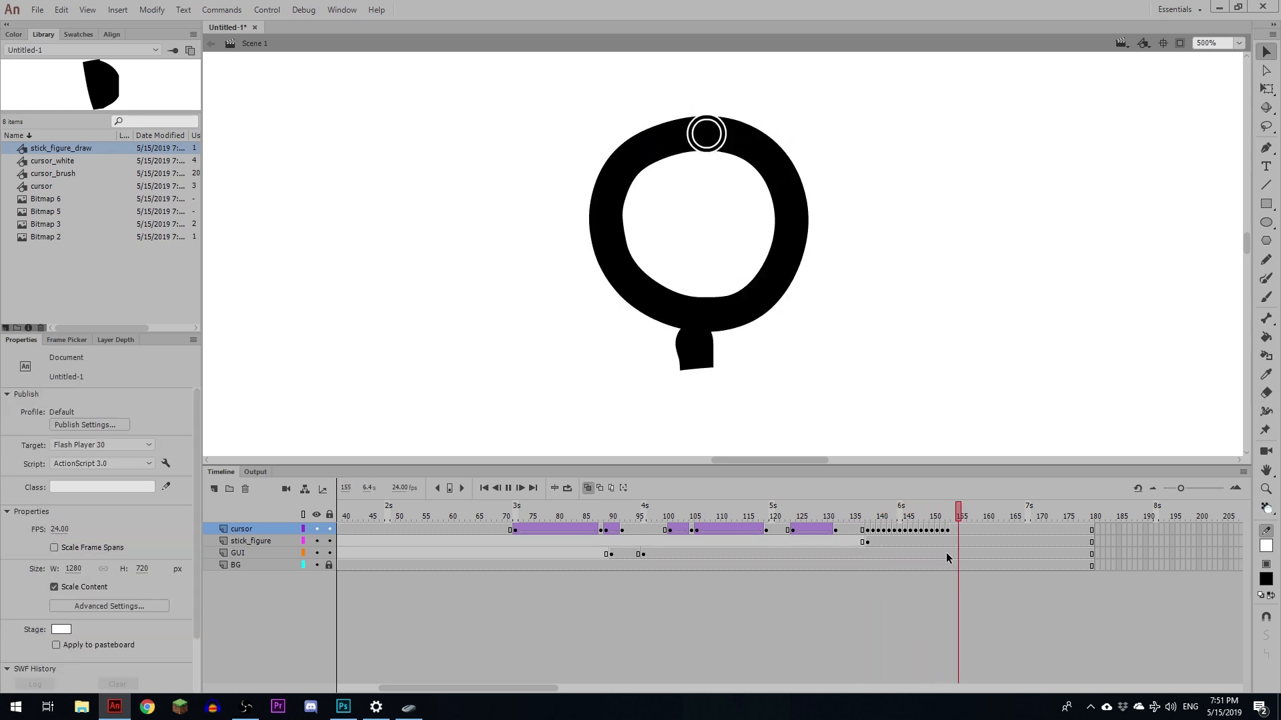
left_click(954, 532)
left_click(950, 542)
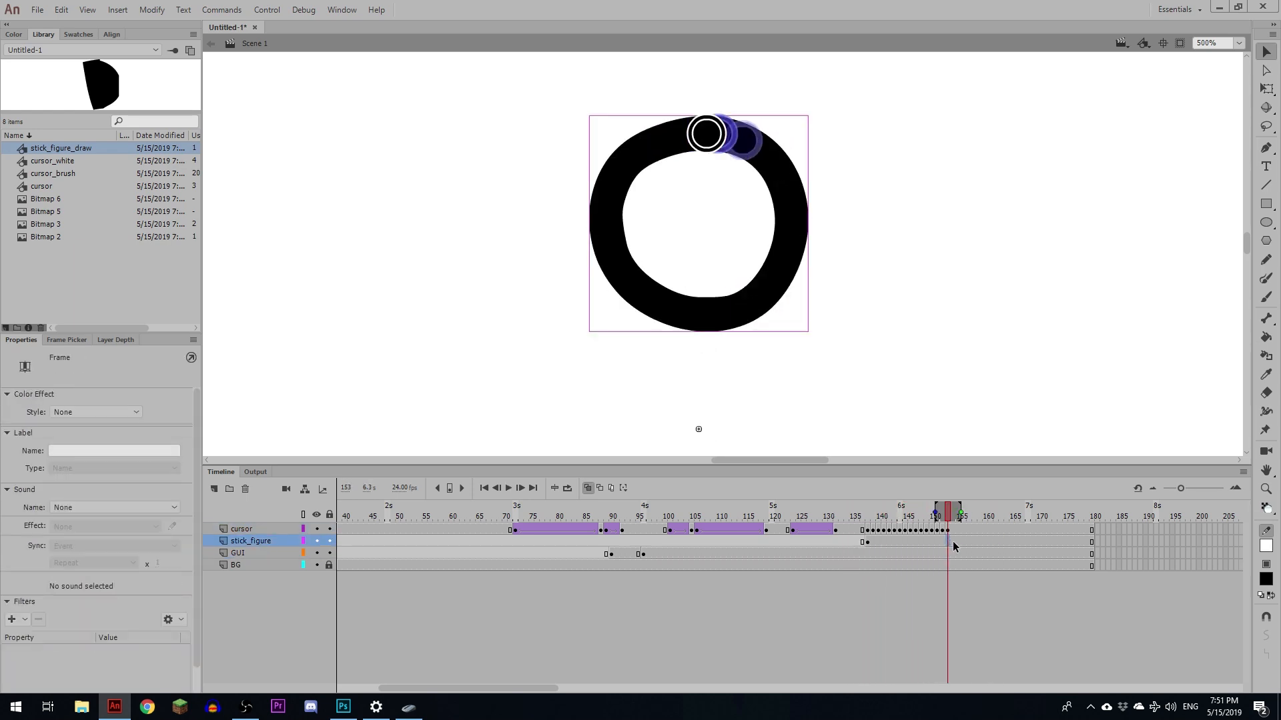
key("F6")
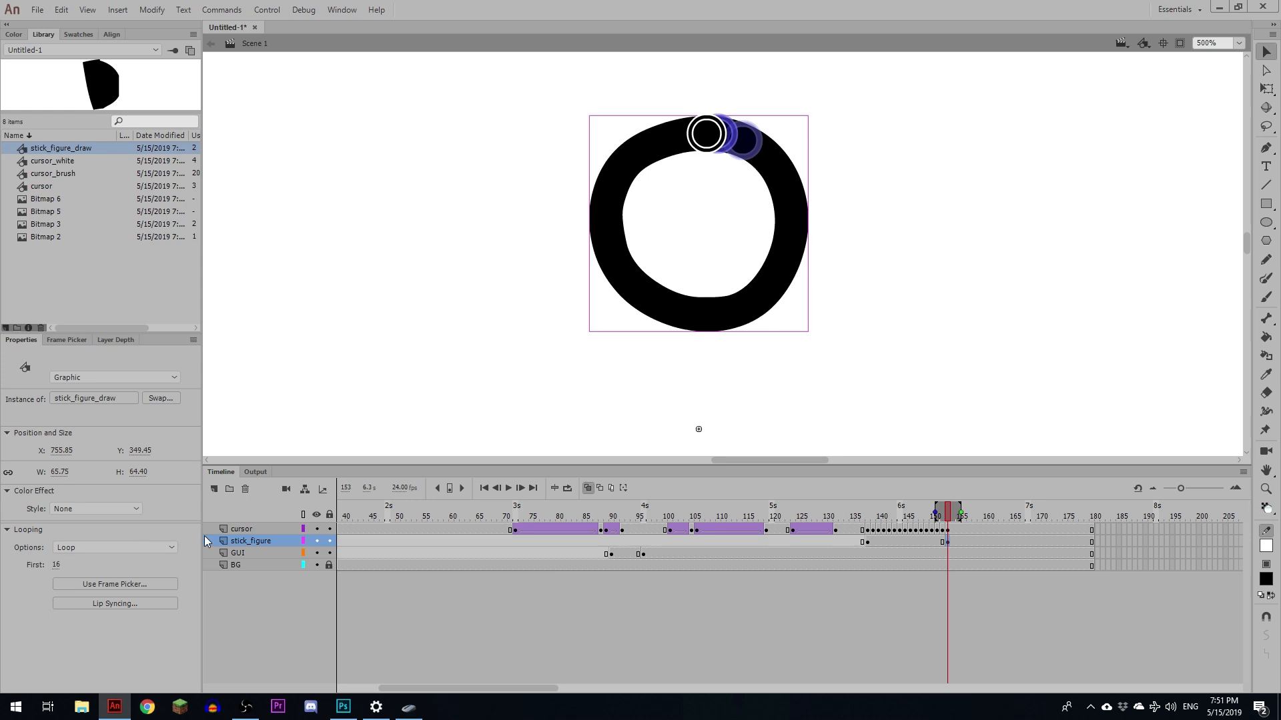
left_click_drag(949, 518, 948, 517)
left_click(709, 325)
left_click(158, 547)
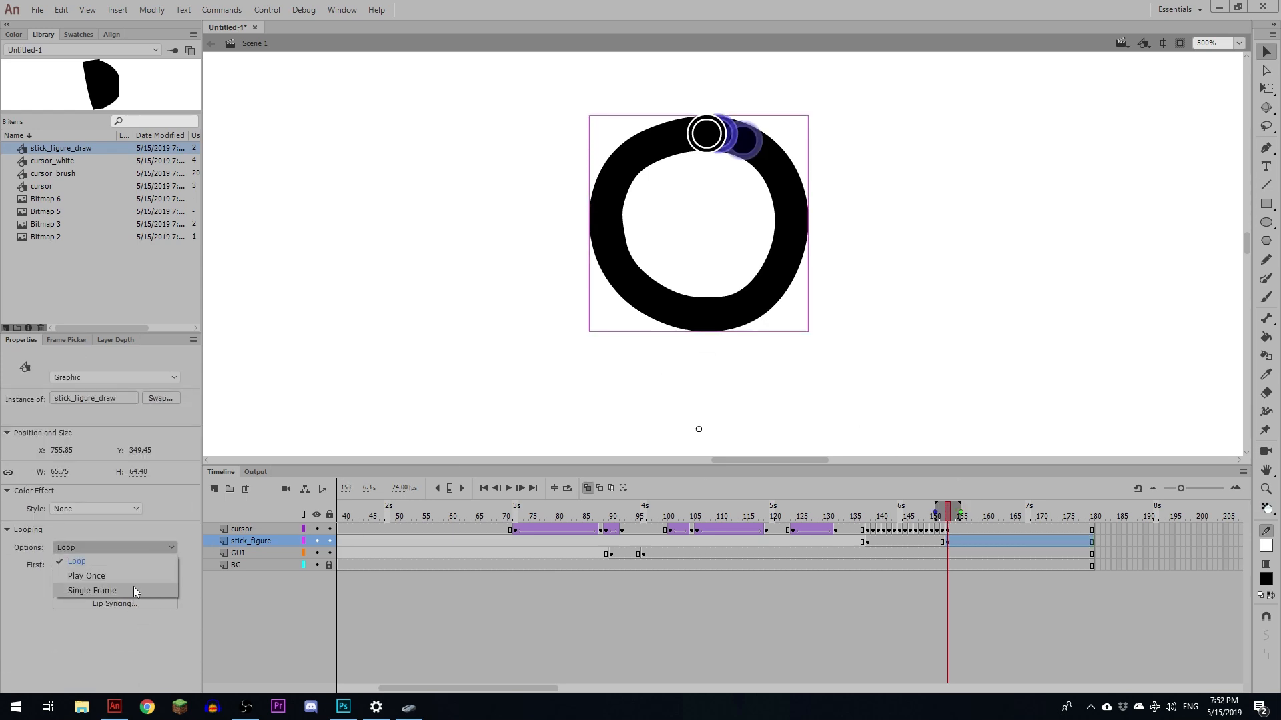
left_click(133, 589)
- Set the brush cursor's first frame to 1 at the end of the head tracing
left_click(948, 519)
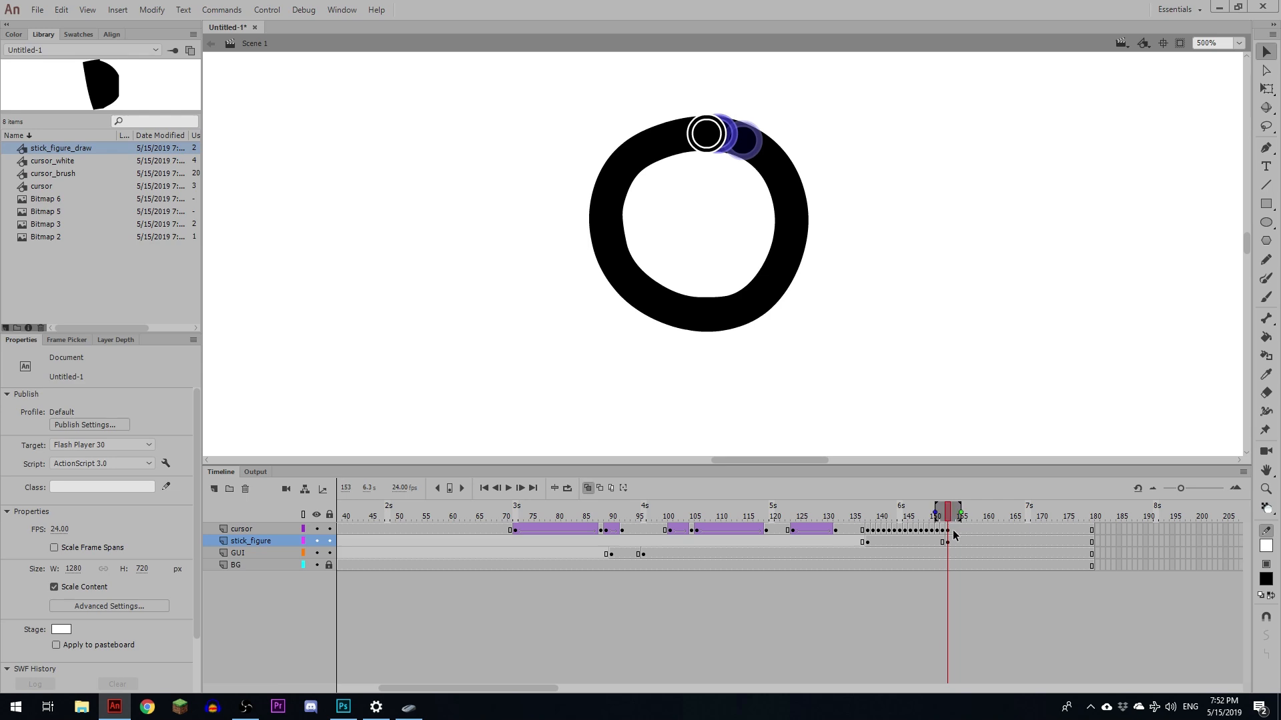
left_click(953, 531)
left_click(962, 531)
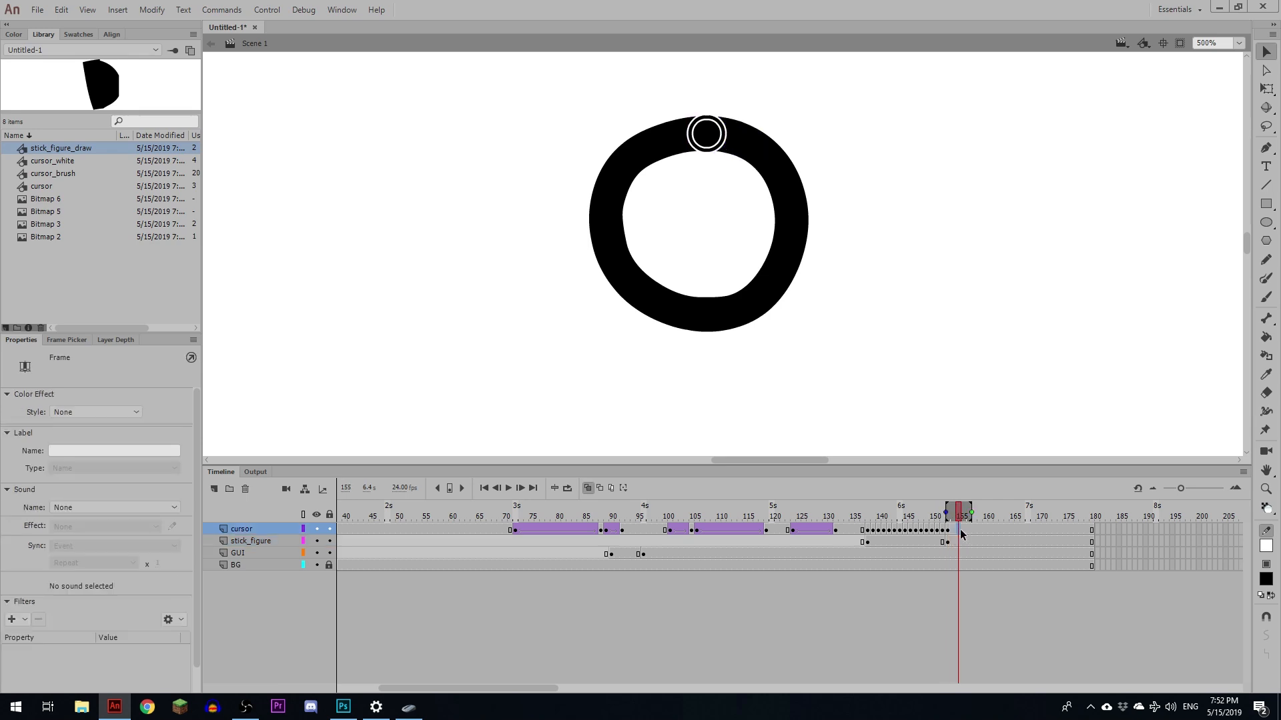
left_click(718, 129)
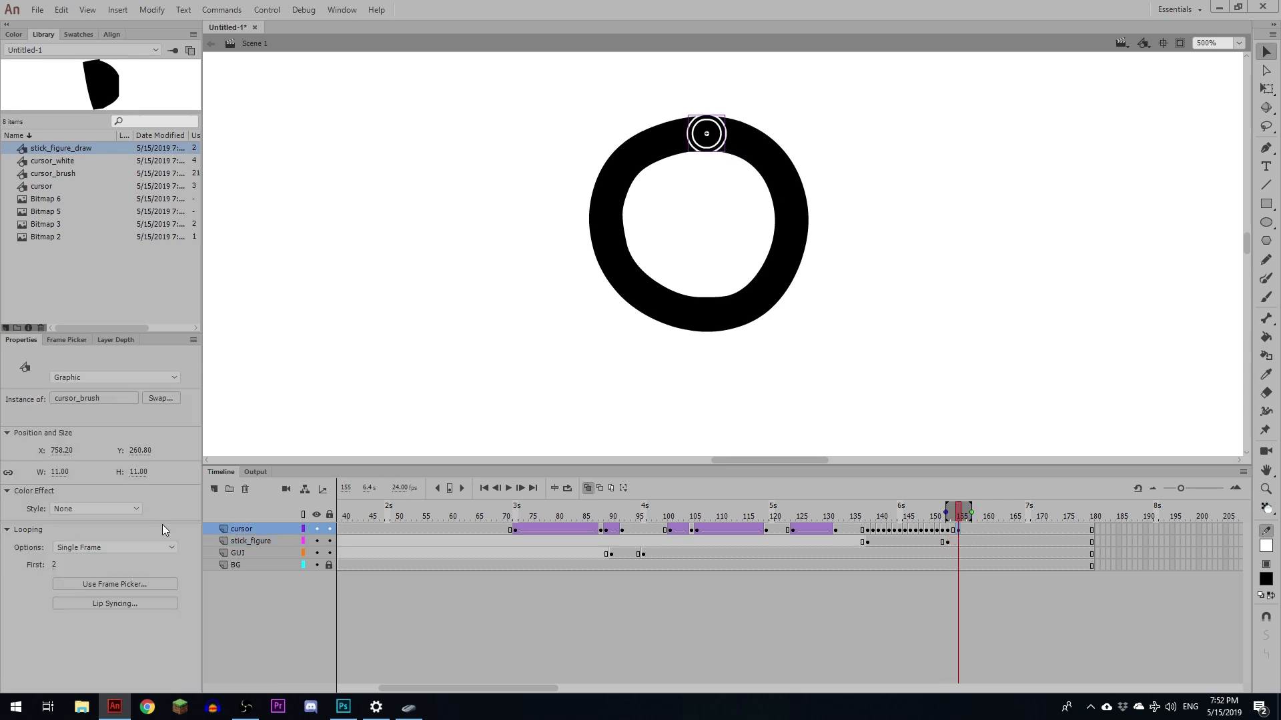
left_click(172, 548)
left_click(142, 544)
left_click(54, 559)
- Insert a cursor keyframe about frame 163 and move the brush cursor to the bottom of the head circle
left_click(991, 530)
key("F6")
left_click_drag(719, 140, 711, 302)
key("ctrl+z")
left_click_drag(714, 152, 710, 333)
left_click_drag(994, 520, 1000, 521)
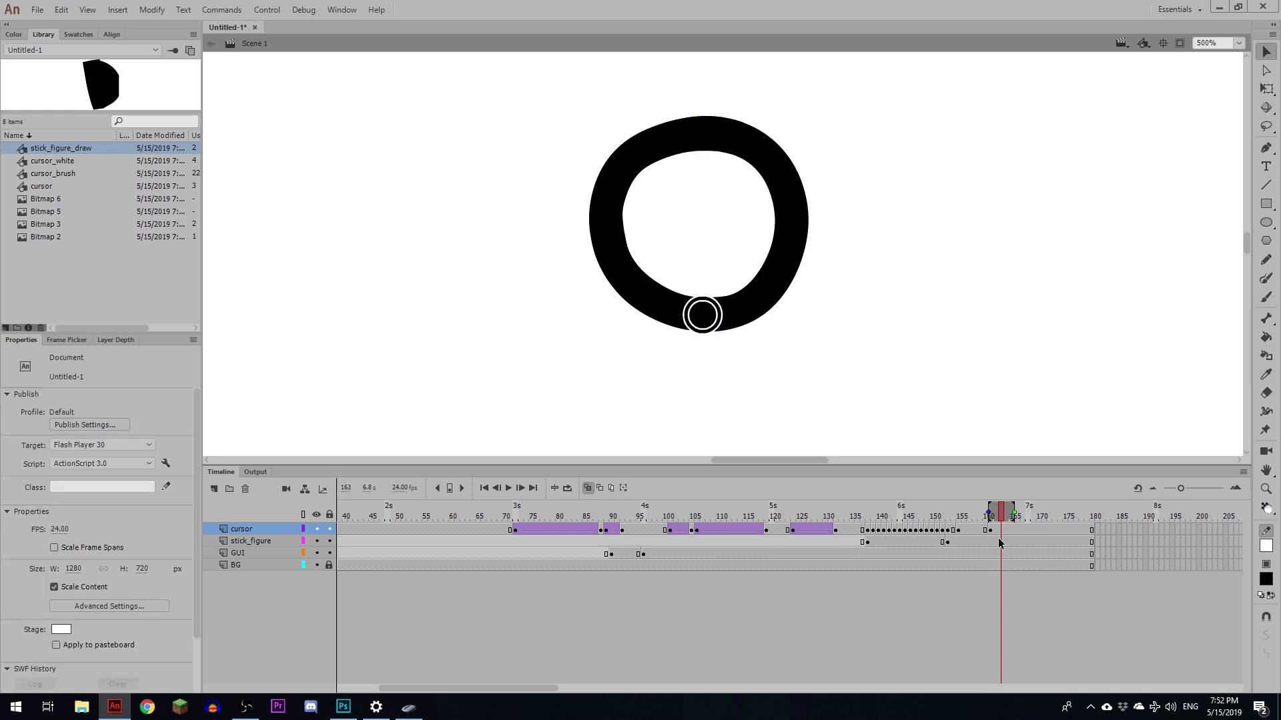
- Insert a stick_figure keyframe at about frame 162 and set its looping option to Loop
left_click(995, 542)
key("F6")
left_click(748, 324)
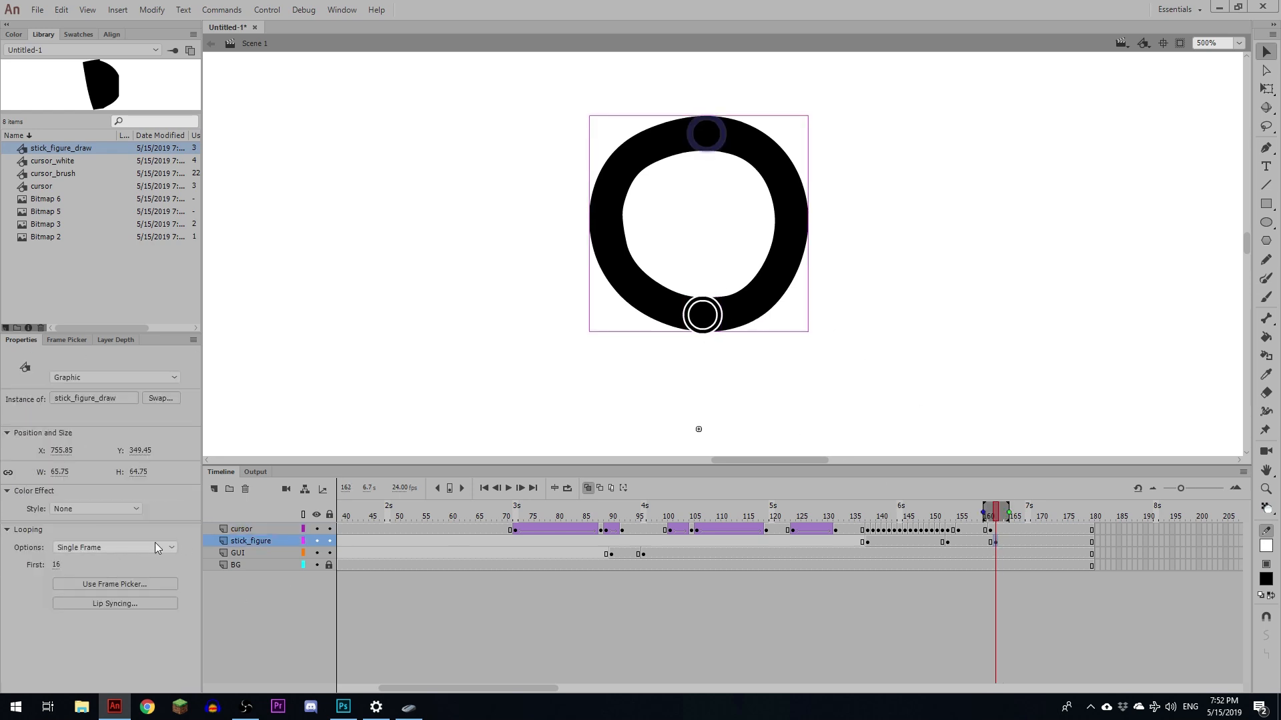
left_click(103, 547)
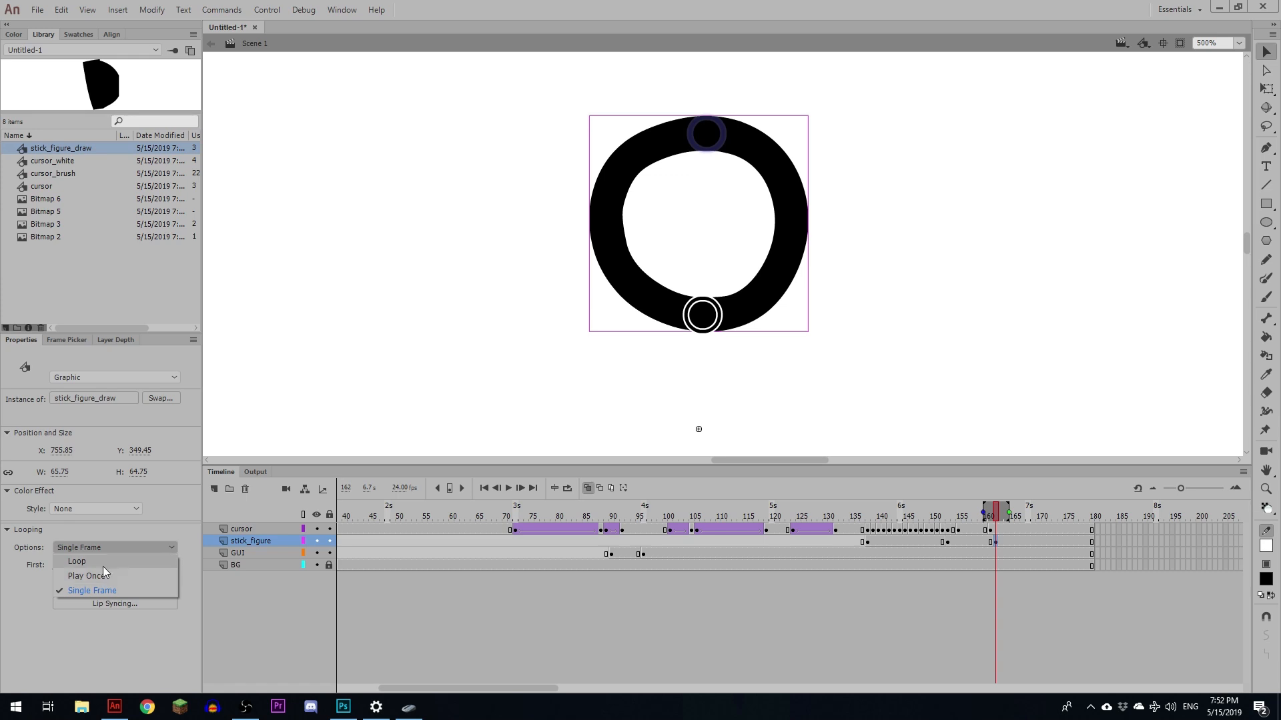
left_click(102, 562)
left_click(1004, 518)
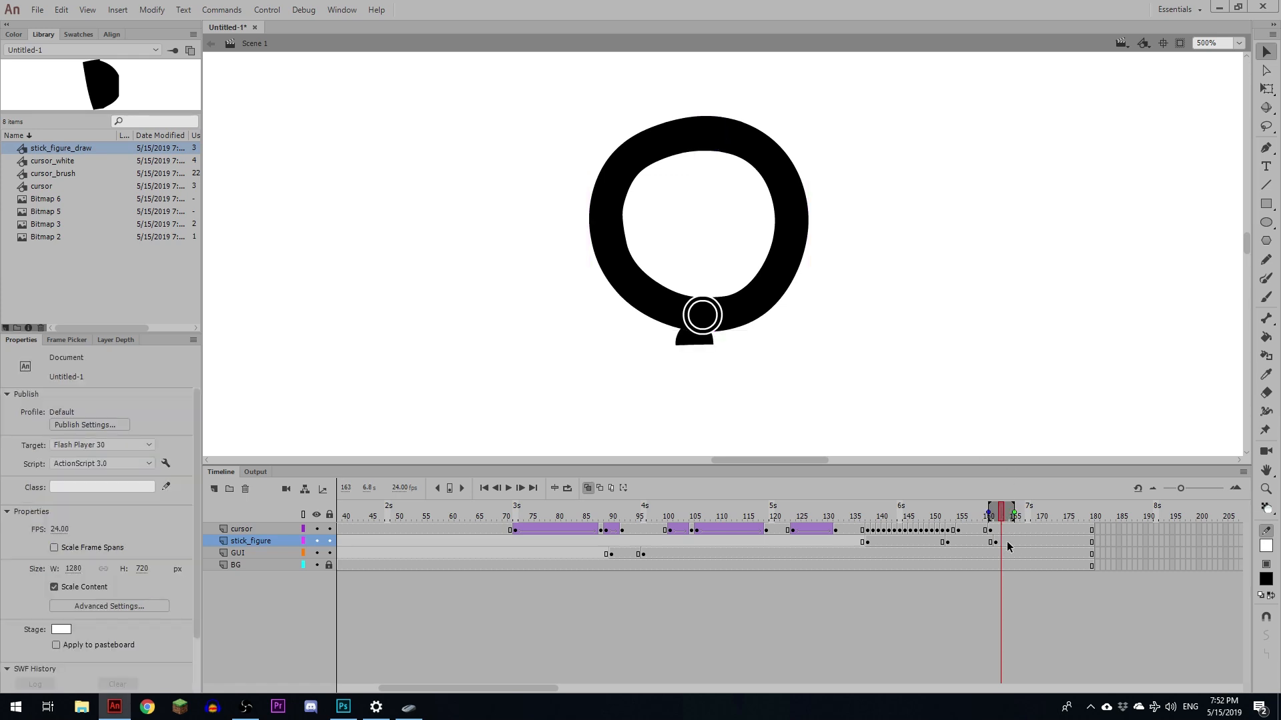
- Move the brush cursor just below the head and shift the stick_figure keyframe slightly later
left_click_drag(713, 328, 709, 357)
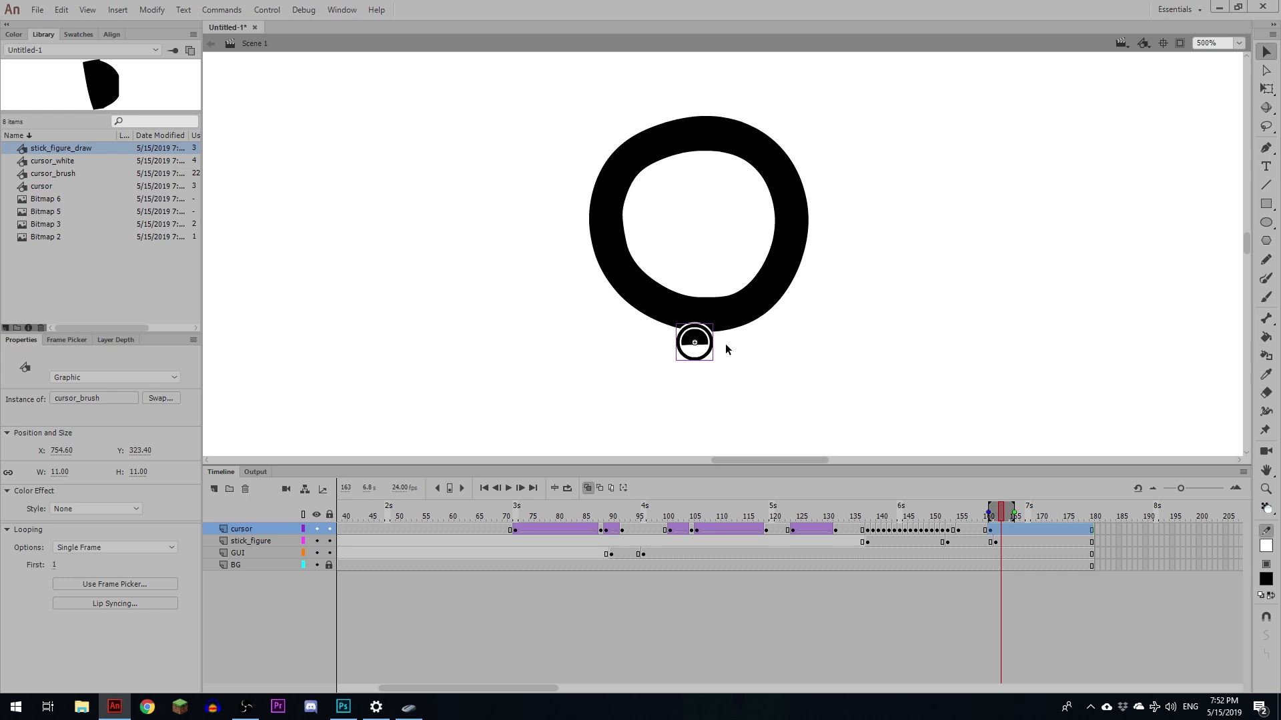
left_click(997, 543)
left_click_drag(995, 543, 1007, 543)
left_click(1001, 531)
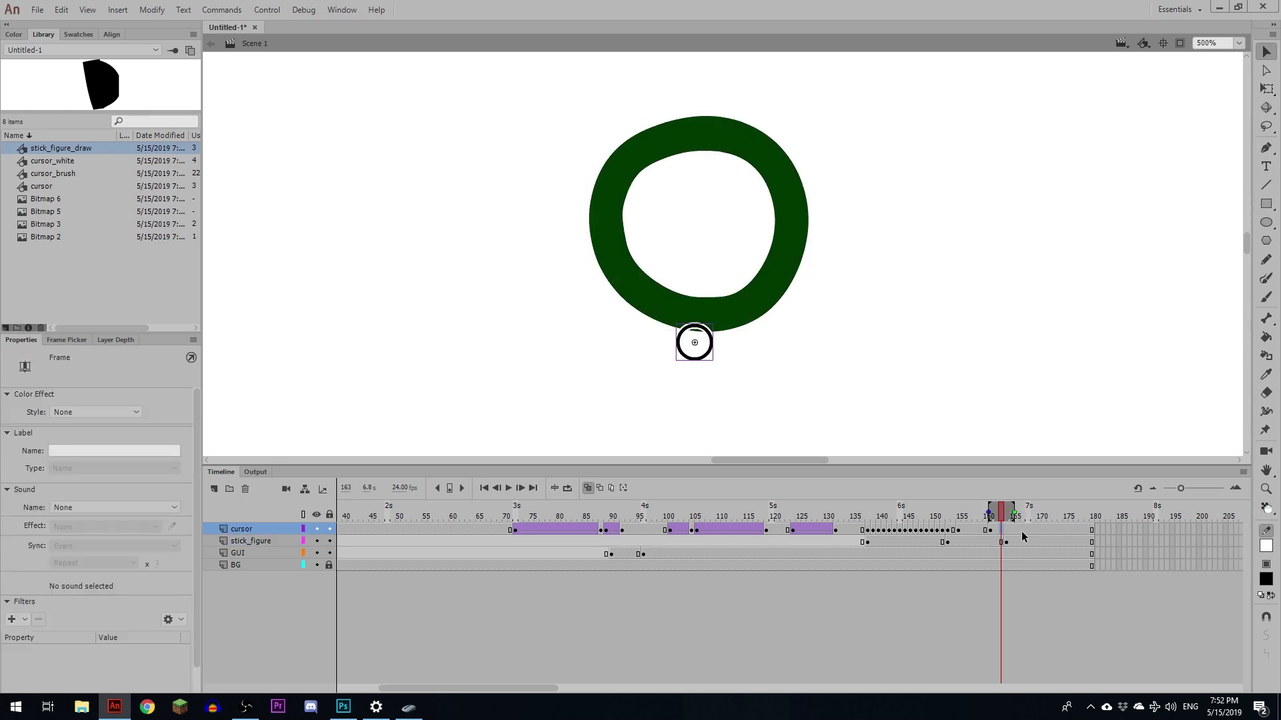
- Add cursor keyframes moving the brush cursor frame by frame down the body stroke
left_click(707, 349)
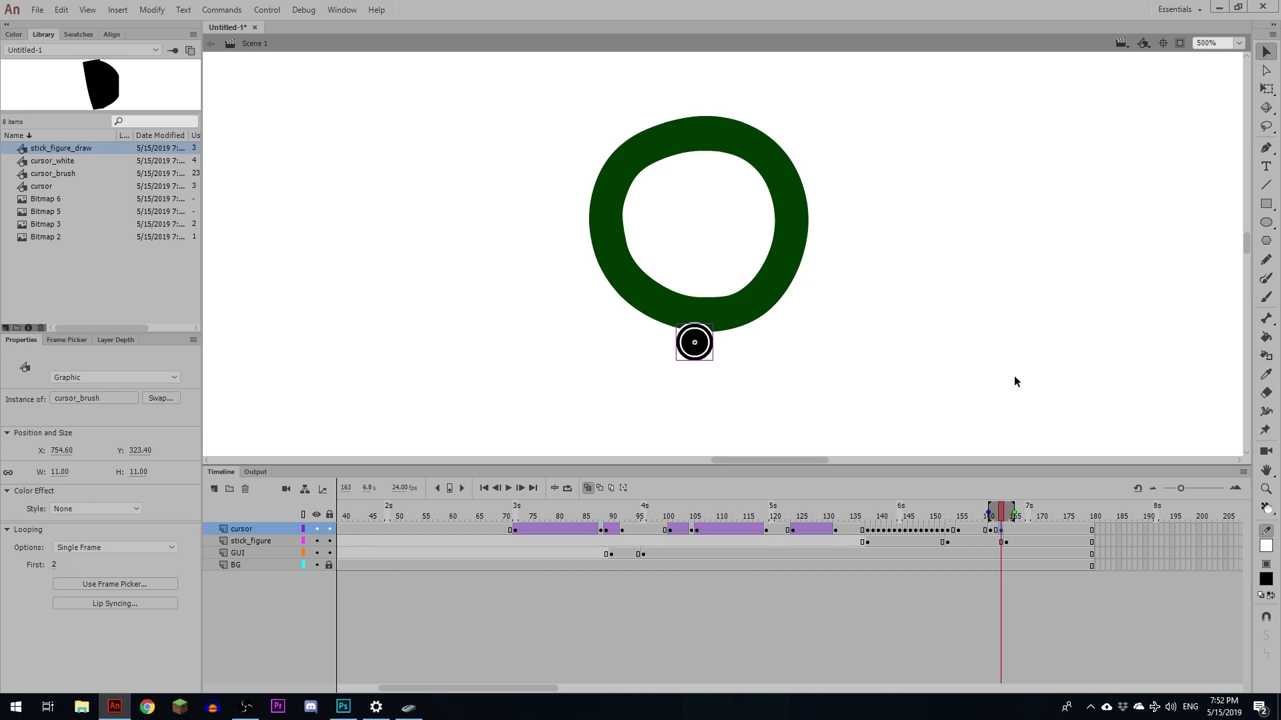
left_click(1003, 530)
left_click(1005, 543)
left_click_drag(1006, 542, 1011, 532)
left_click(1002, 531)
left_click(1012, 518)
left_click(1006, 532)
key("F6")
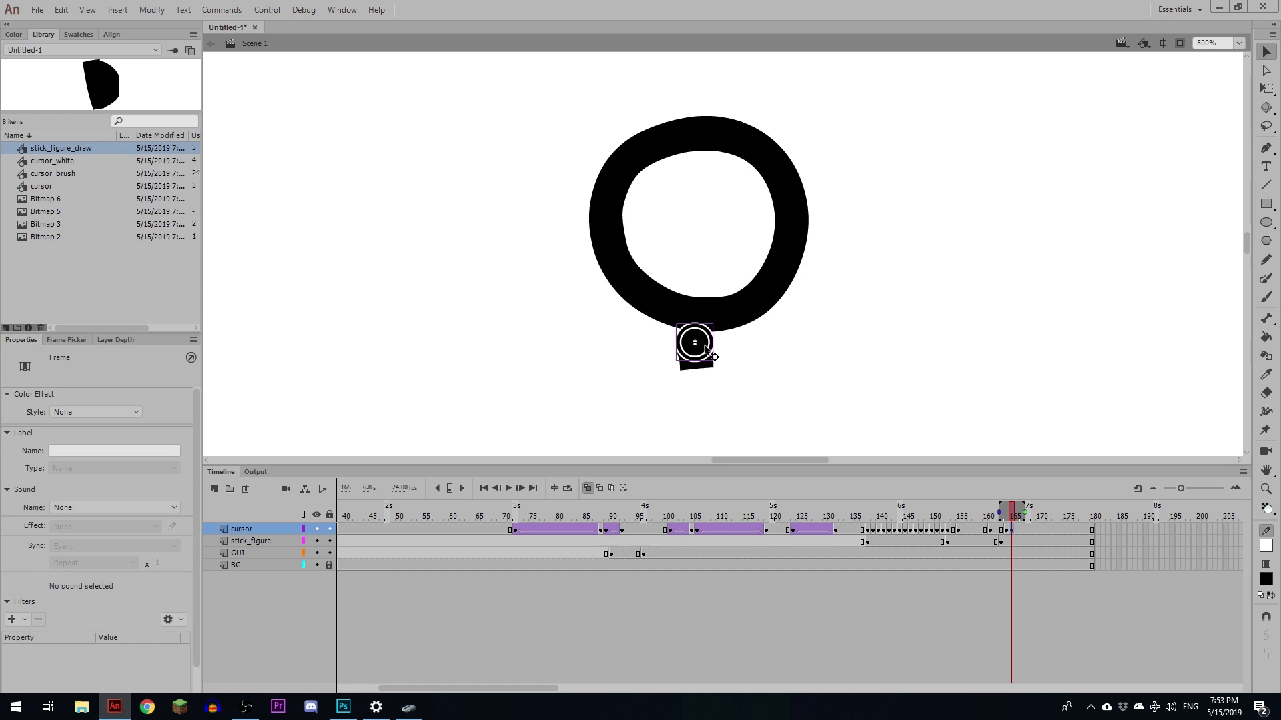
mouse_move(705, 352)
left_mouse_down()
mouse_move(707, 376)
mouse_move(722, 268)
mouse_move(709, 303)
mouse_move(716, 390)
mouse_move(746, 290)
mouse_move(710, 354)
left_mouse_up()
key("F6")
key("F6")
key("F6")
key("F6")
key("F6")
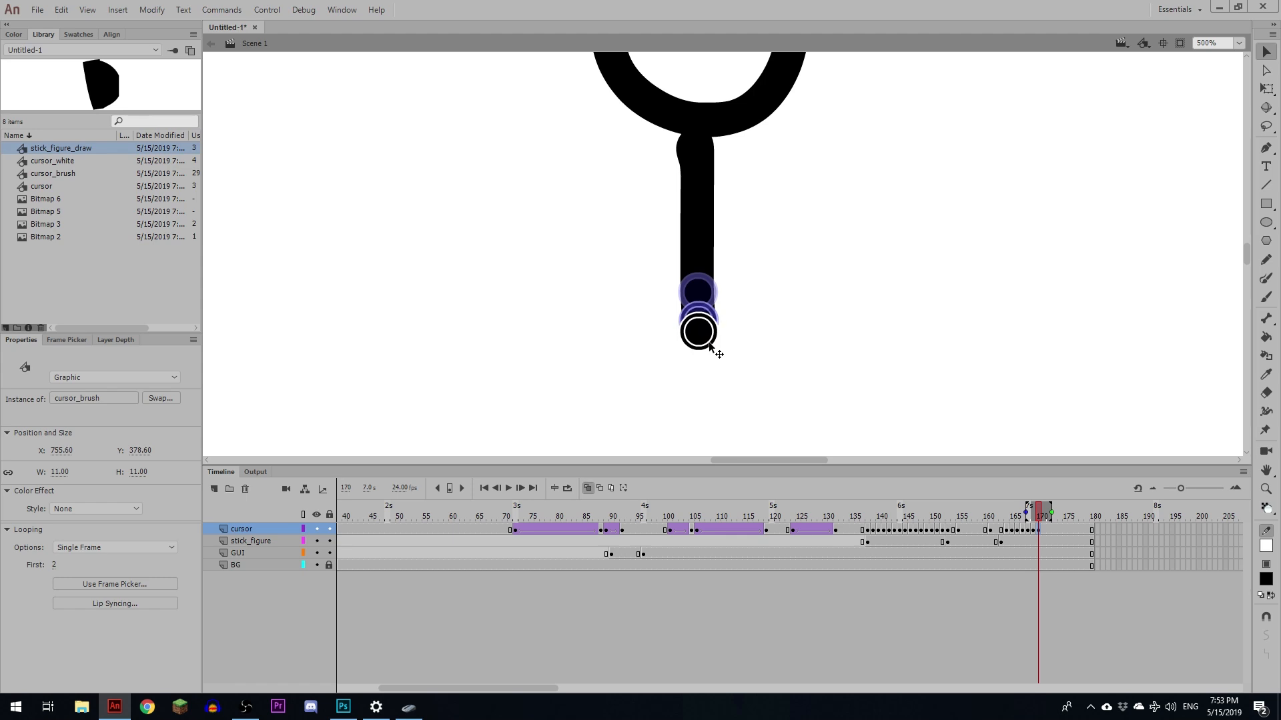
left_click_drag(1043, 517, 1056, 519)
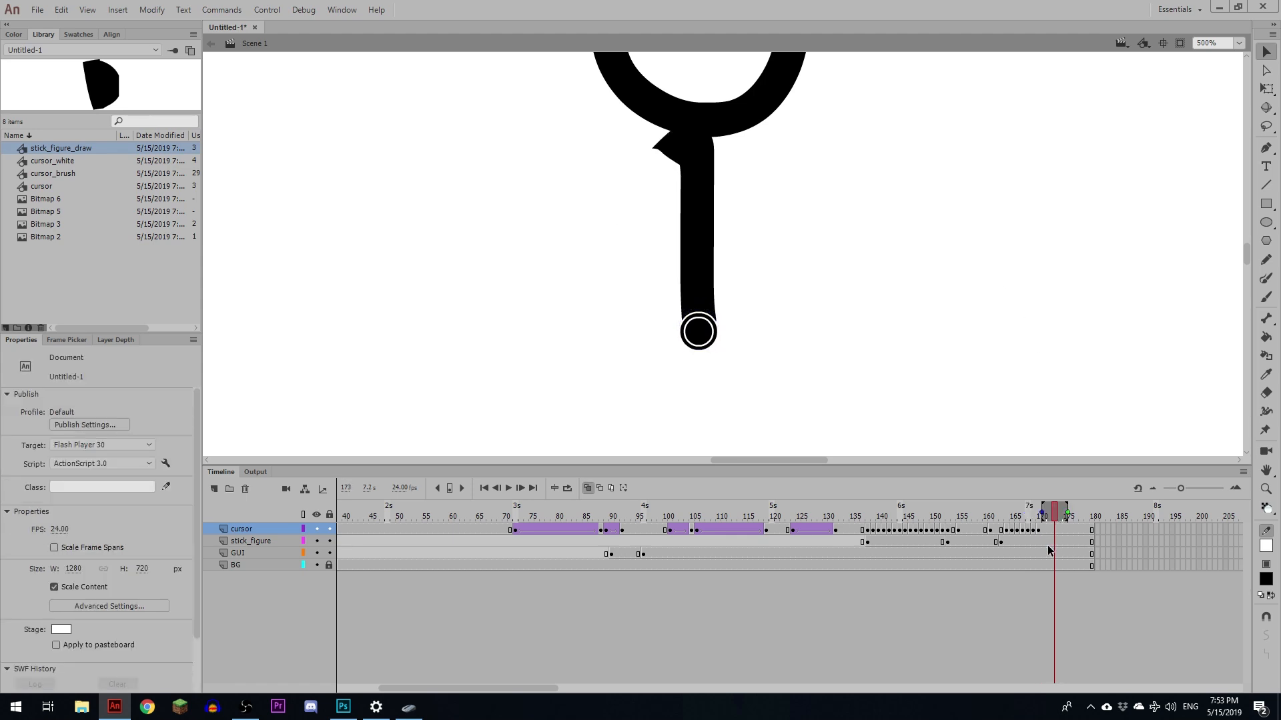
left_click(1053, 542)
key("F6")
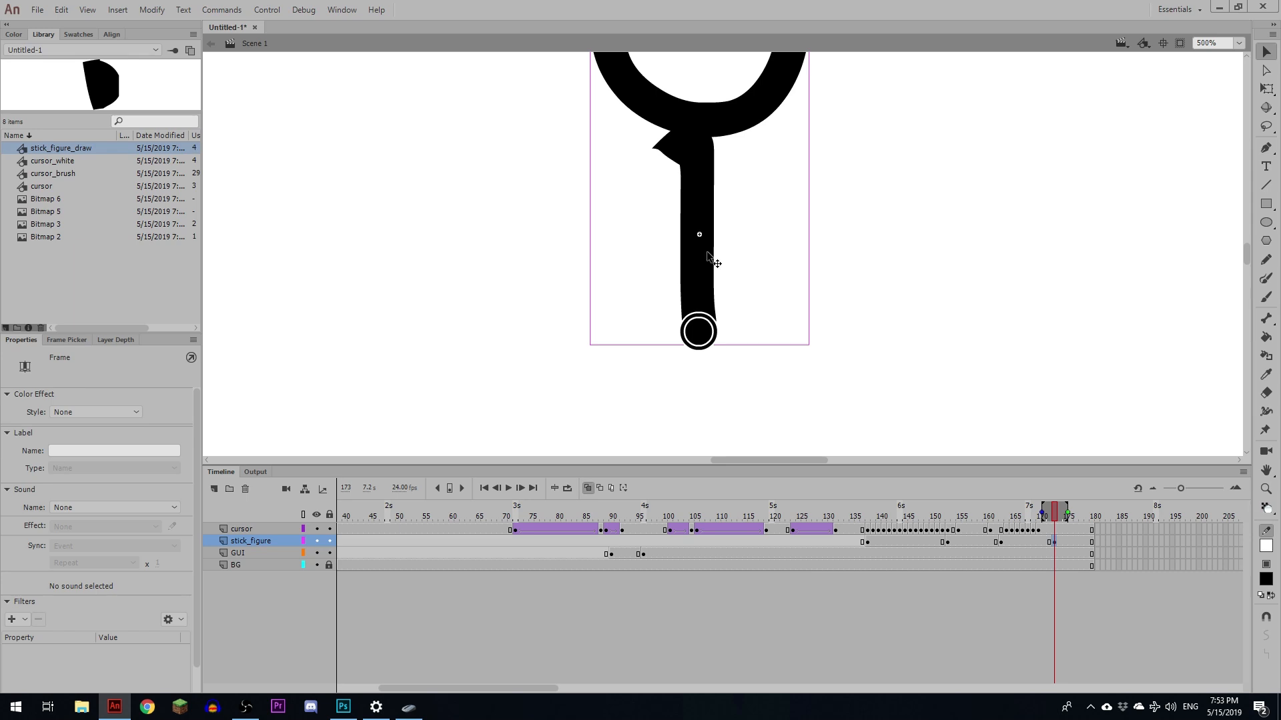
left_click(711, 261)
key("ctrl+z")
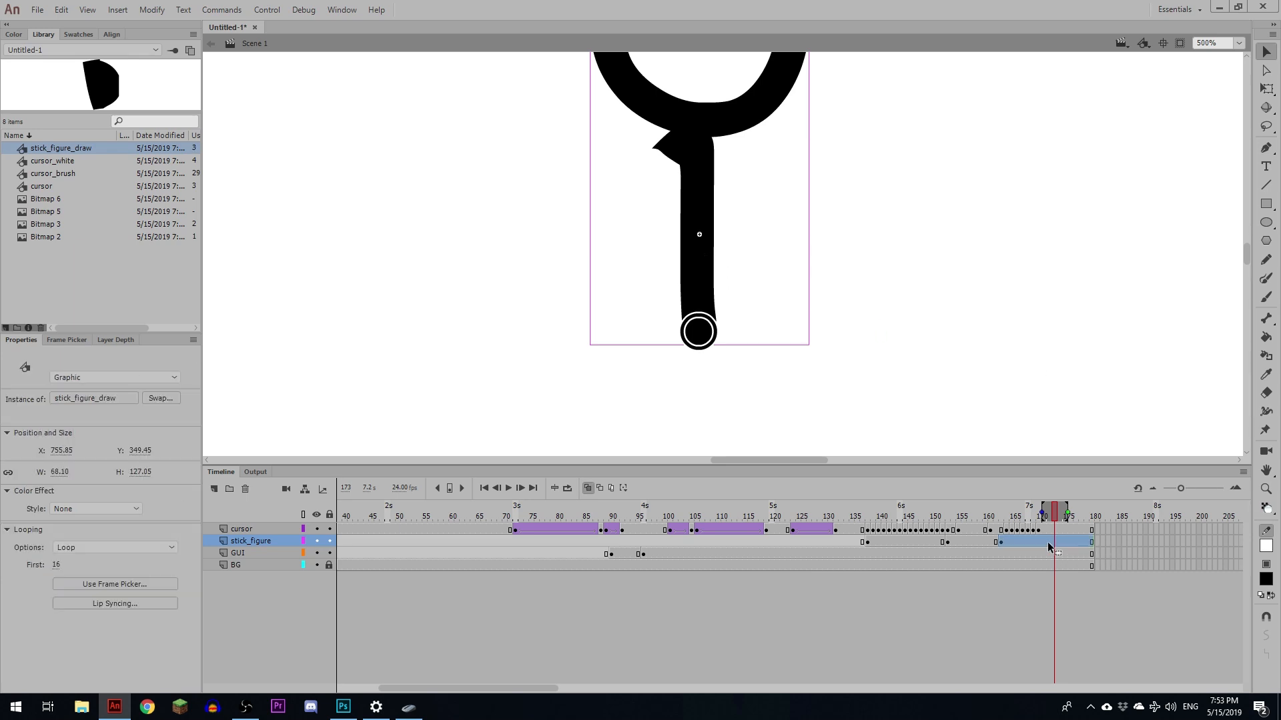
- Set the stick_figure instance at about frame 171 to Single Frame looping
left_click(1045, 543)
left_click_drag(1045, 515, 1046, 521)
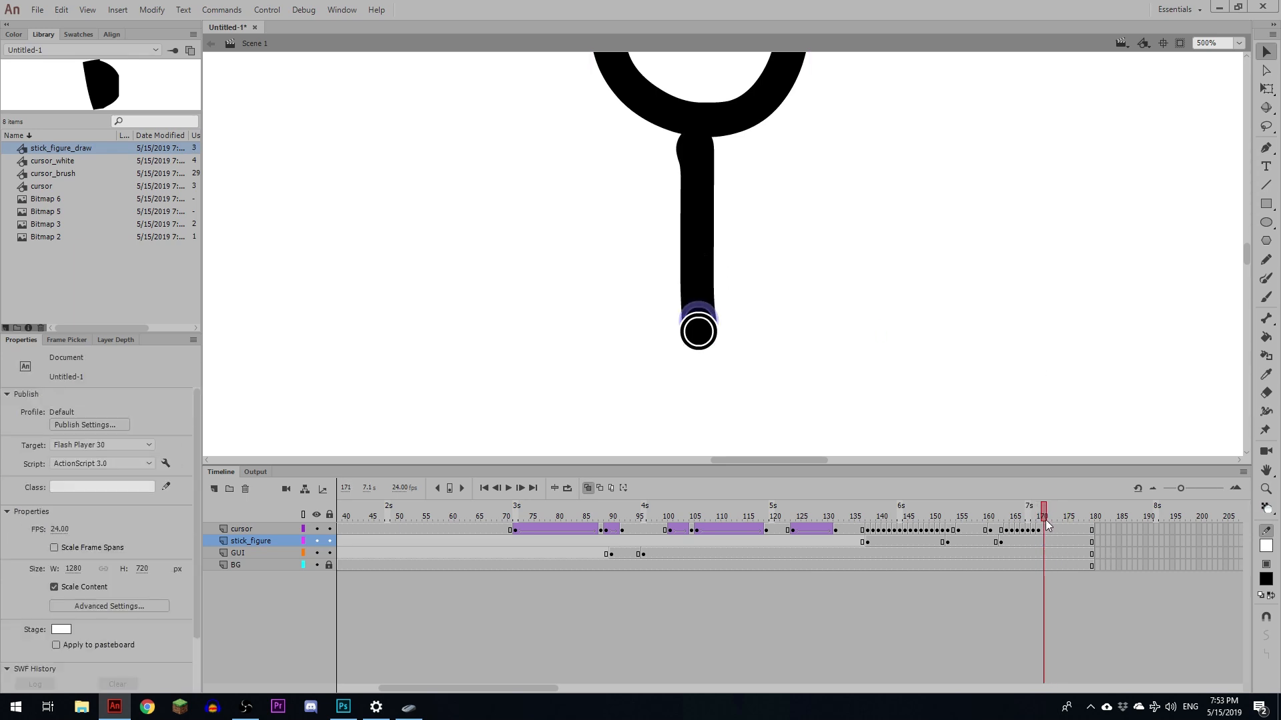
left_click(317, 528)
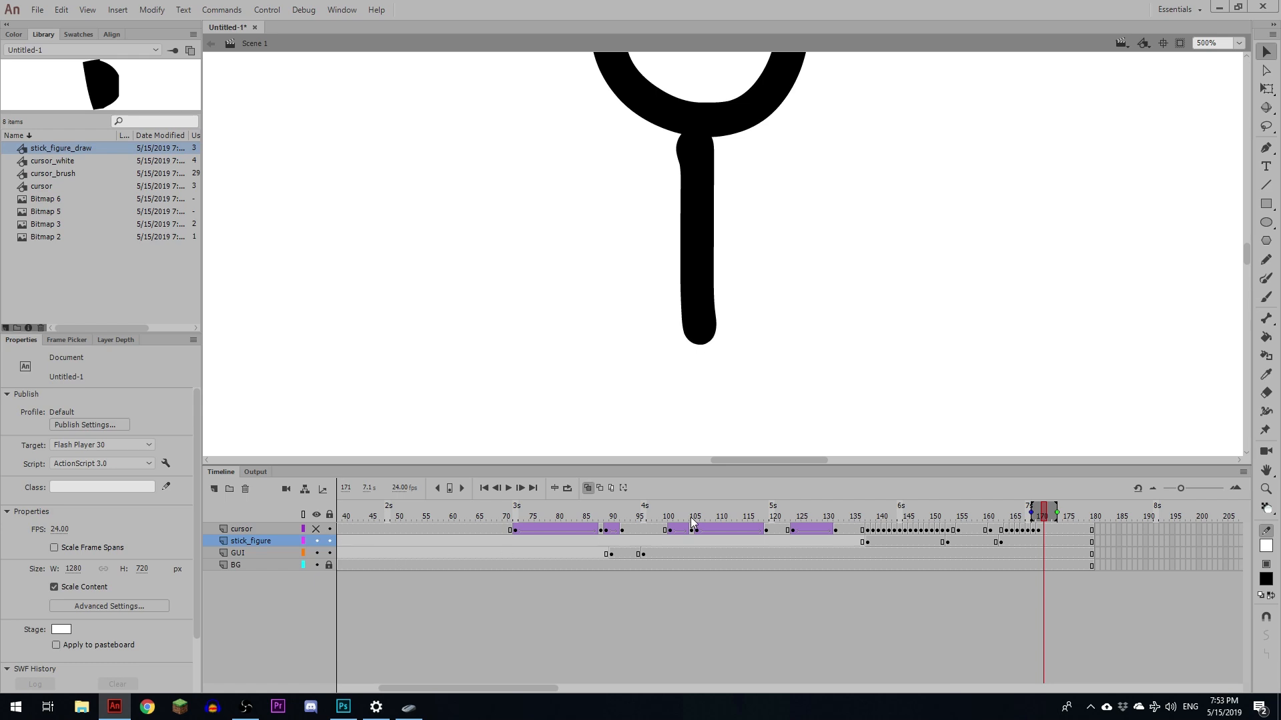
left_click_drag(1044, 518, 1041, 519)
left_click(1044, 541)
left_click(699, 301)
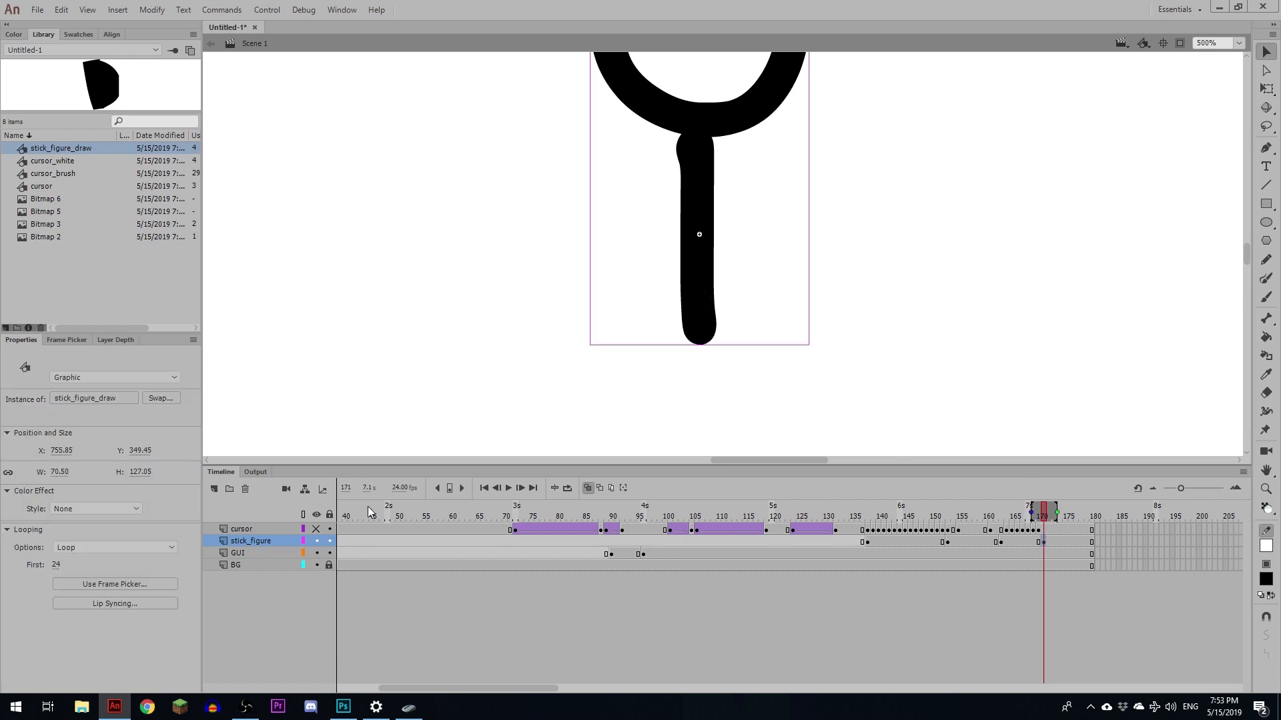
left_click(116, 551)
left_click(124, 586)
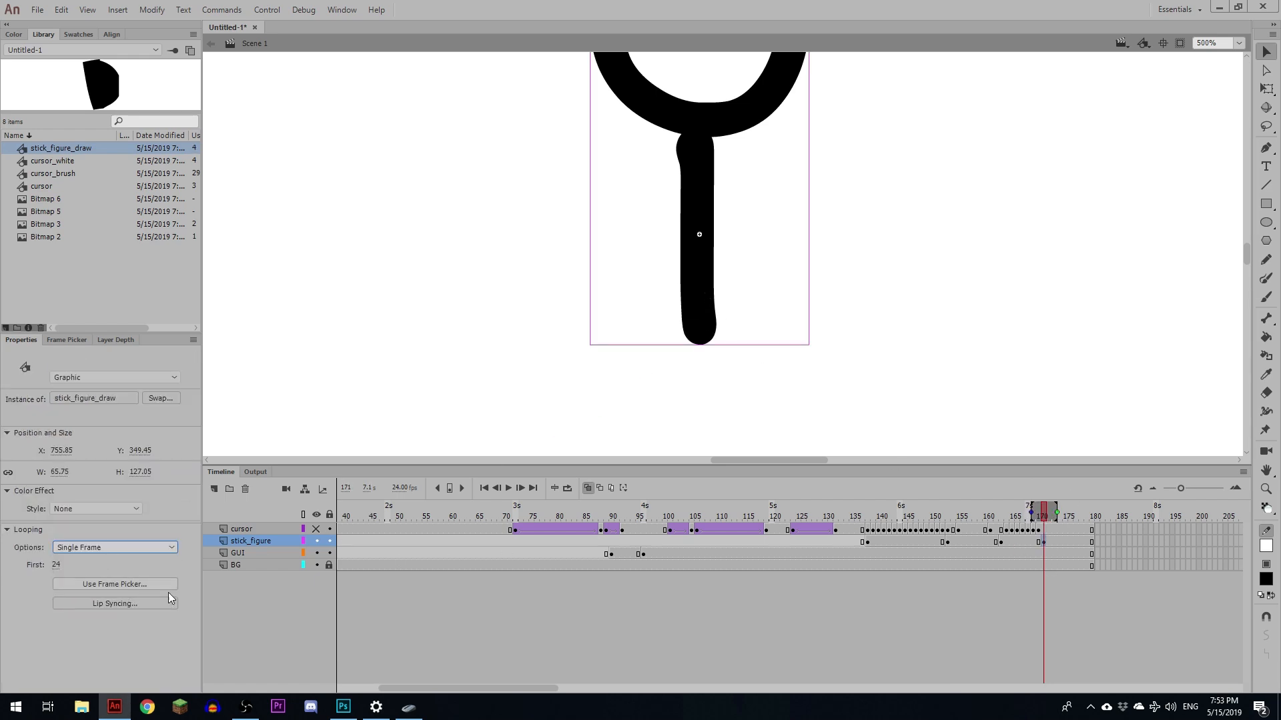
- Set the brush cursor at frame 173 to first frame 1 and move it to the top of the body around frame 179
left_click(1049, 531)
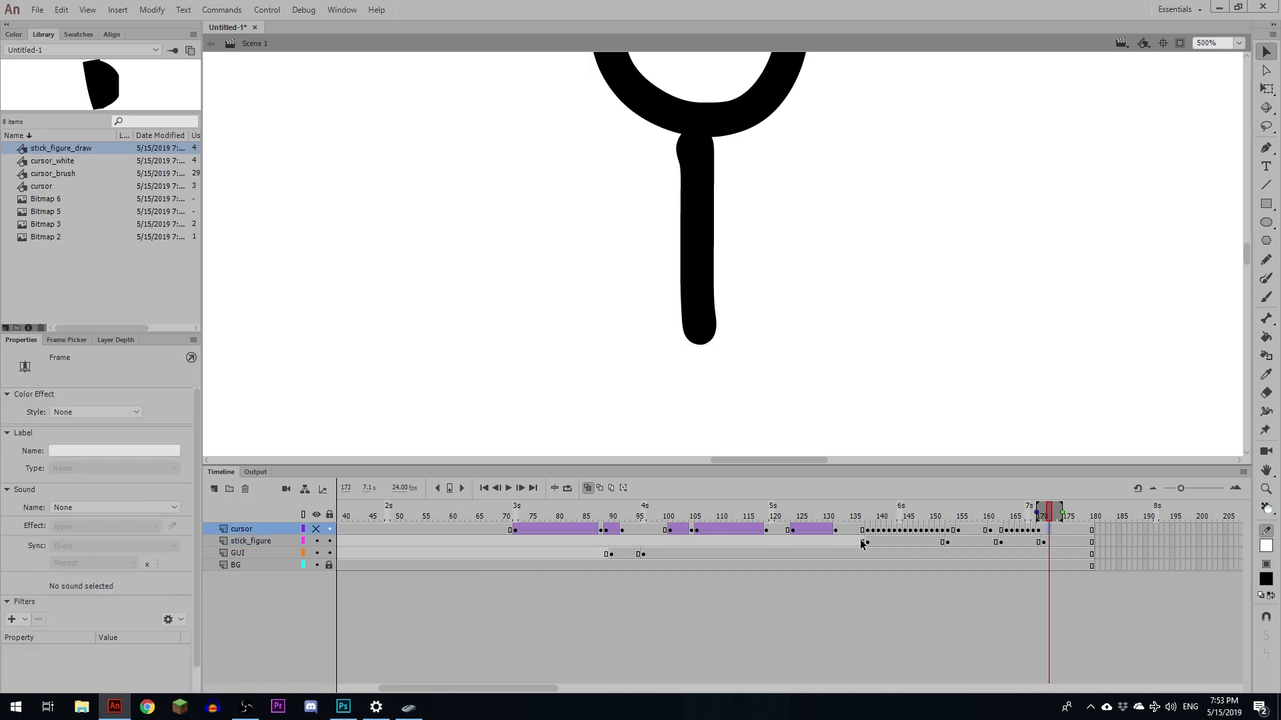
left_click(317, 517)
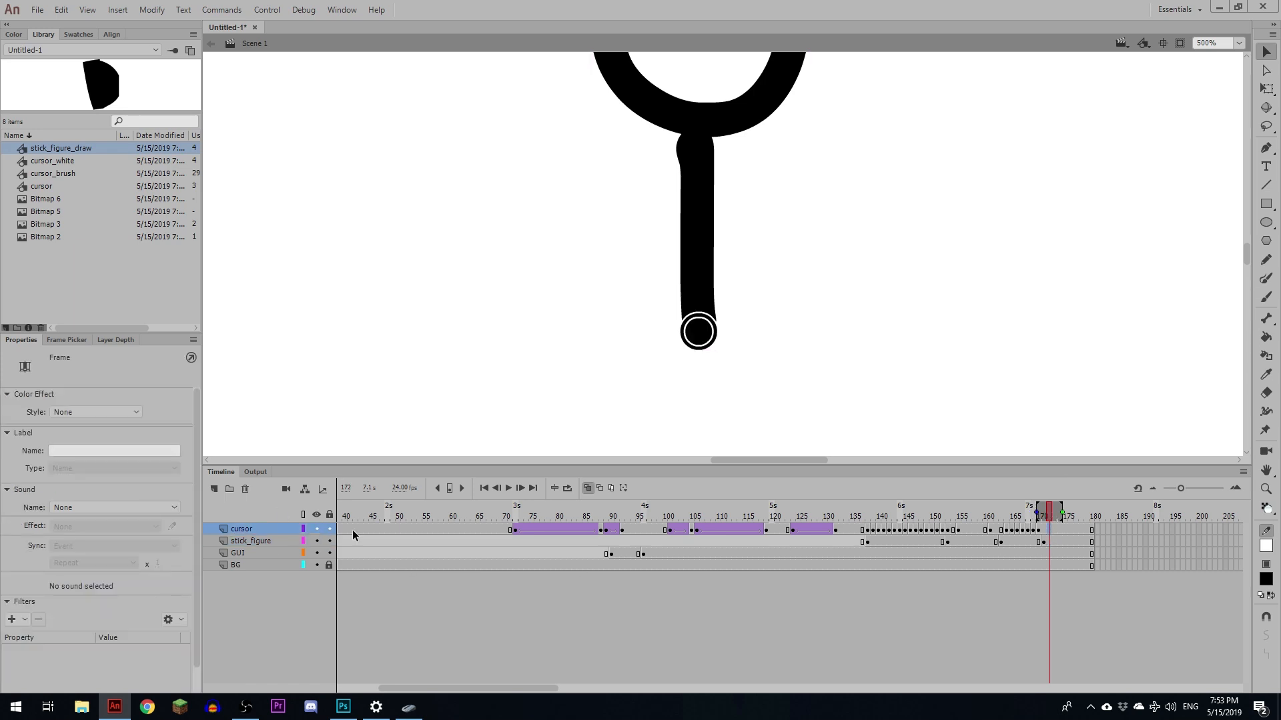
left_click(1055, 530)
left_click(717, 331)
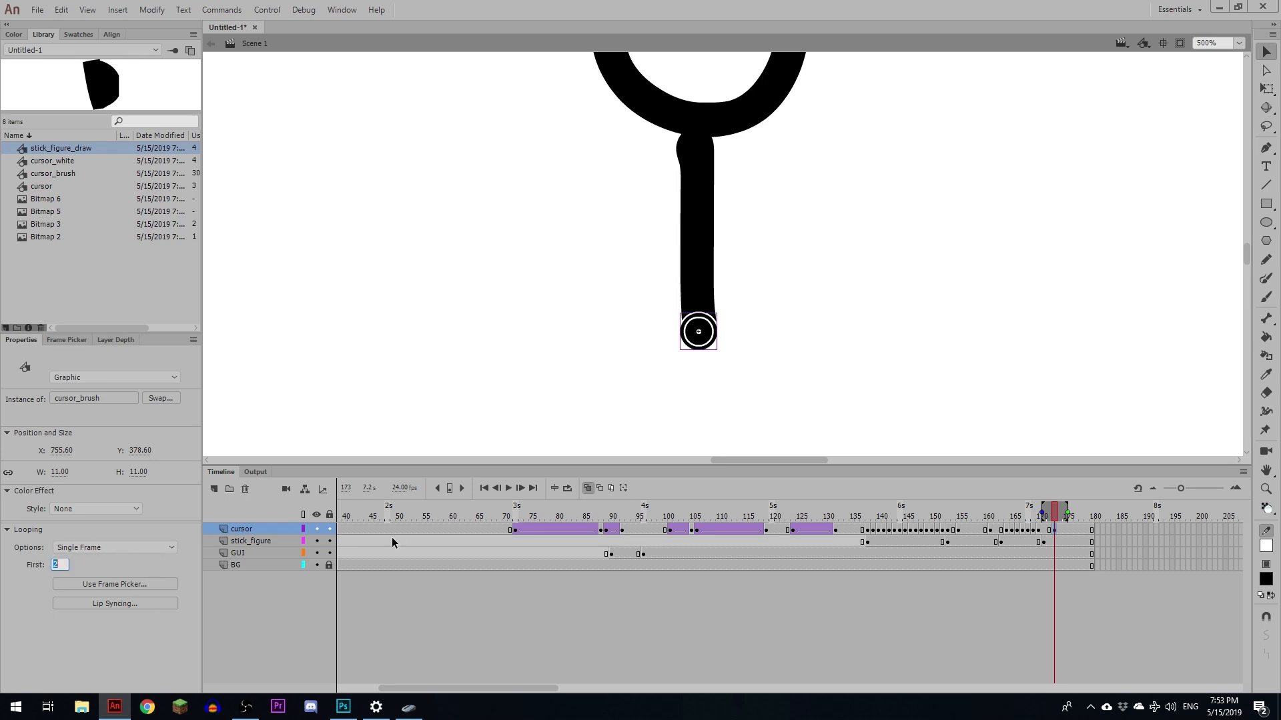
type("1")
key("Return")
left_click_drag(1075, 532, 1094, 533)
left_click_drag(725, 333, 716, 148)
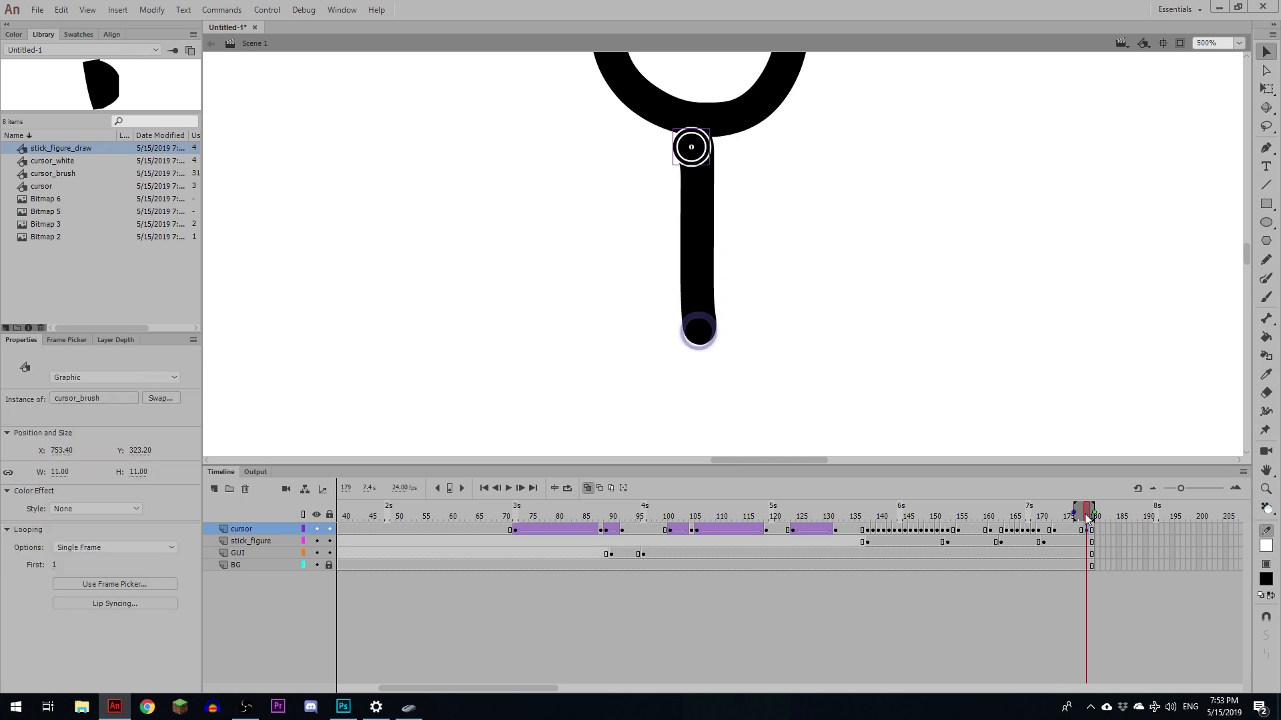
- Extend the timeline with added frames to about frame 197
left_click_drag(1086, 519, 1096, 520)
key("F5")
key("F5")
key("F5")
key("F5")
key("F5")
key("F5")
key("F5")
key("F5")
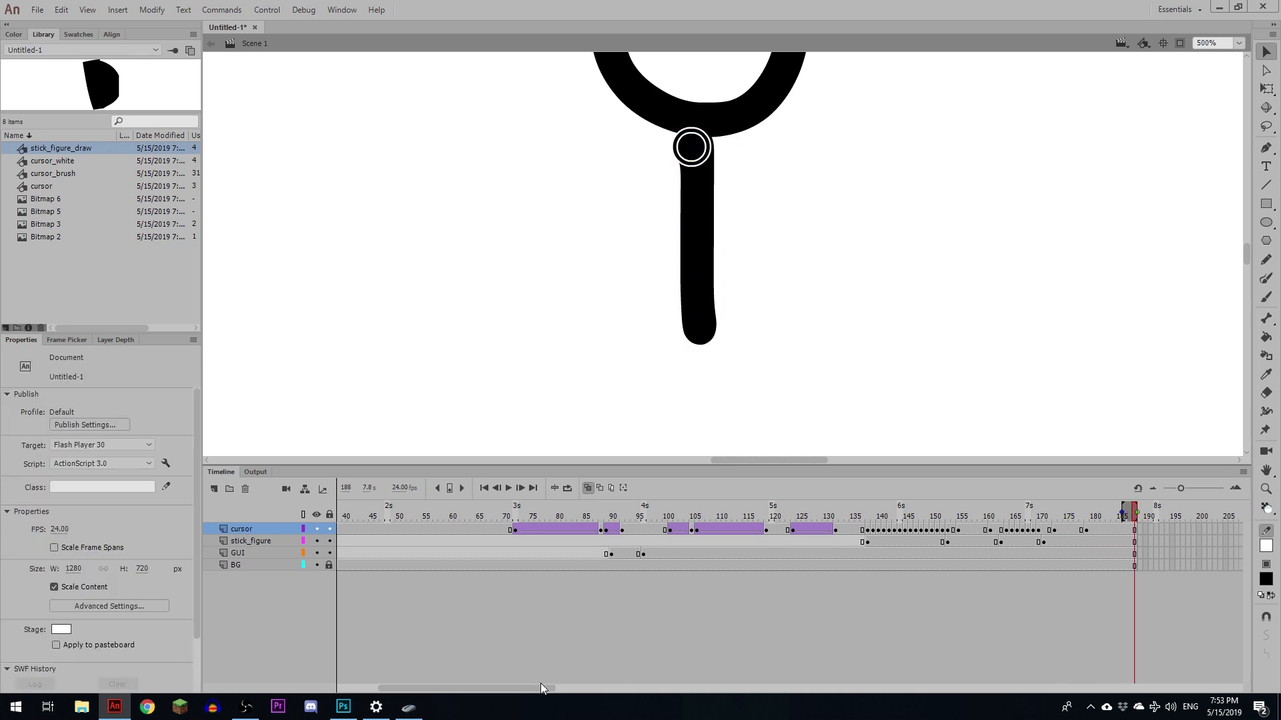
left_click_drag(540, 687, 619, 687)
key("F5")
key("F5")
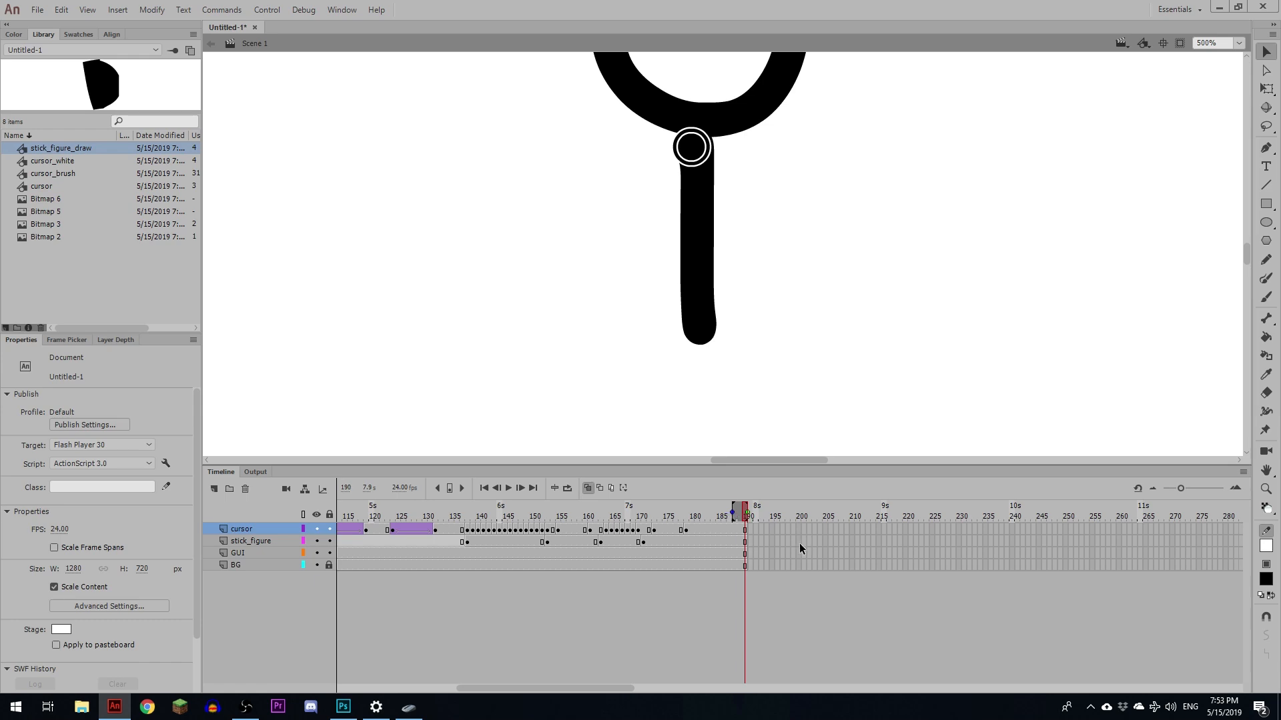
key("F5")
key("F5")
key("F5")
key("F5")
key("F5")
key("F5")
key("F5")
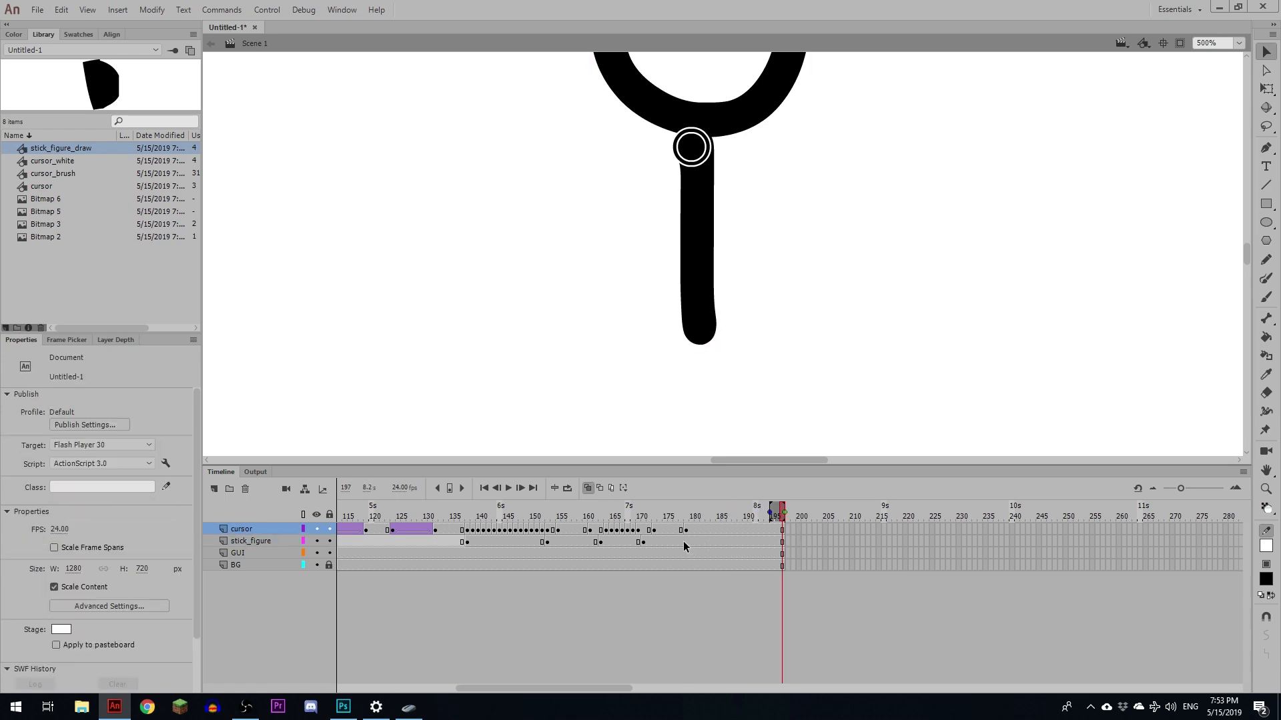
- Insert a stick_figure keyframe at about frame 181 and set its looping option to Loop
left_click(696, 541)
key("F6")
left_click(114, 548)
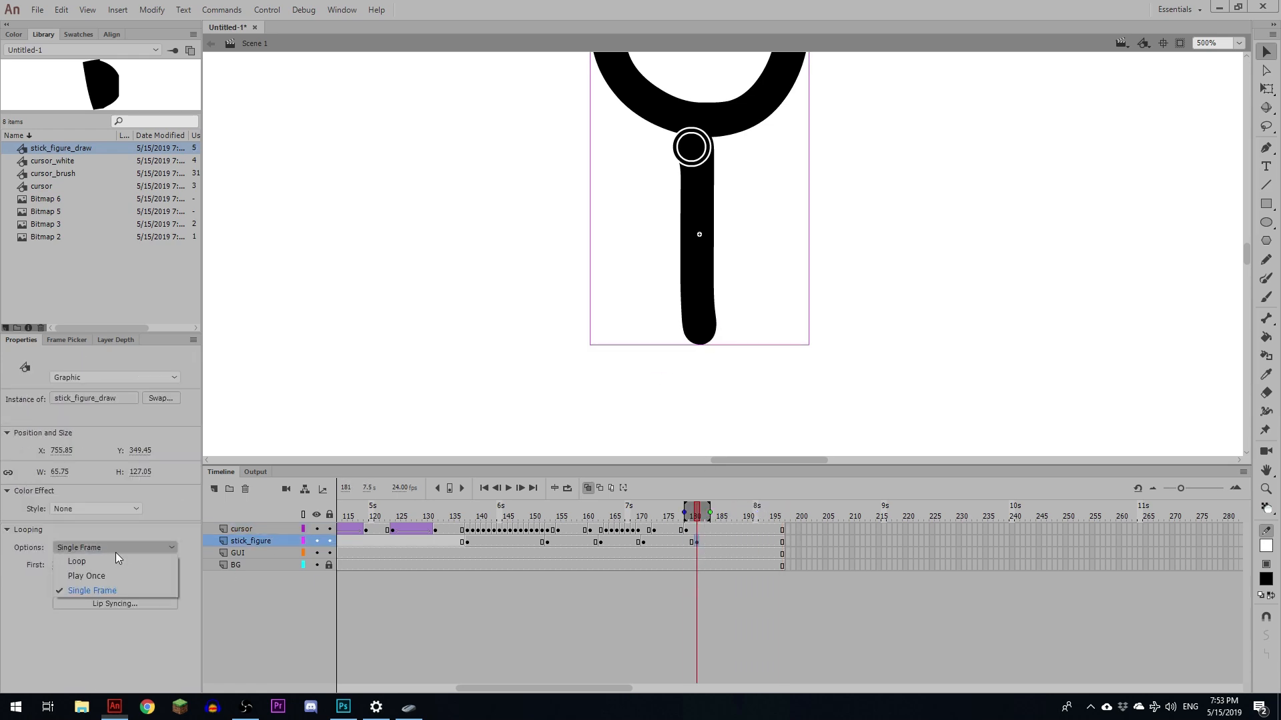
left_click(116, 560)
- Move the brush cursor to the left shoulder around frame 180 and set its first frame to 2
left_click_drag(695, 524, 712, 520)
mouse_move(716, 164)
left_mouse_down()
mouse_move(707, 156)
mouse_move(696, 168)
left_mouse_up()
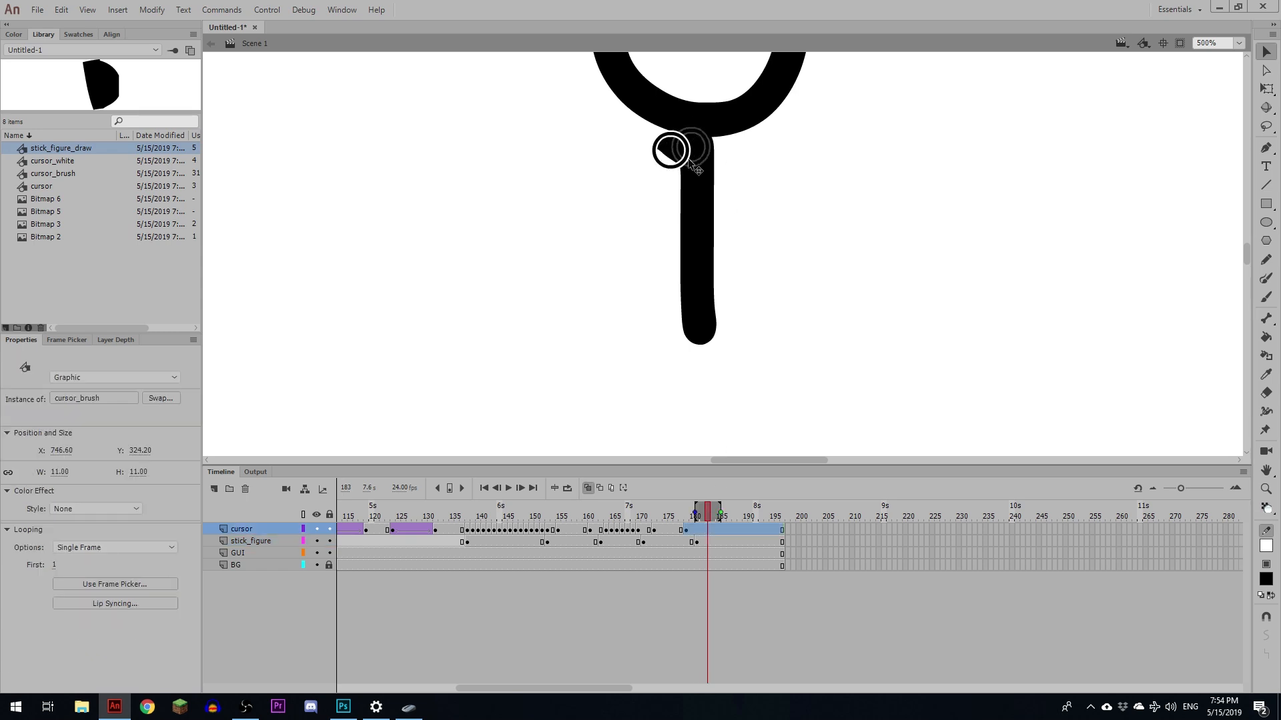
left_click(692, 541)
left_click(695, 532)
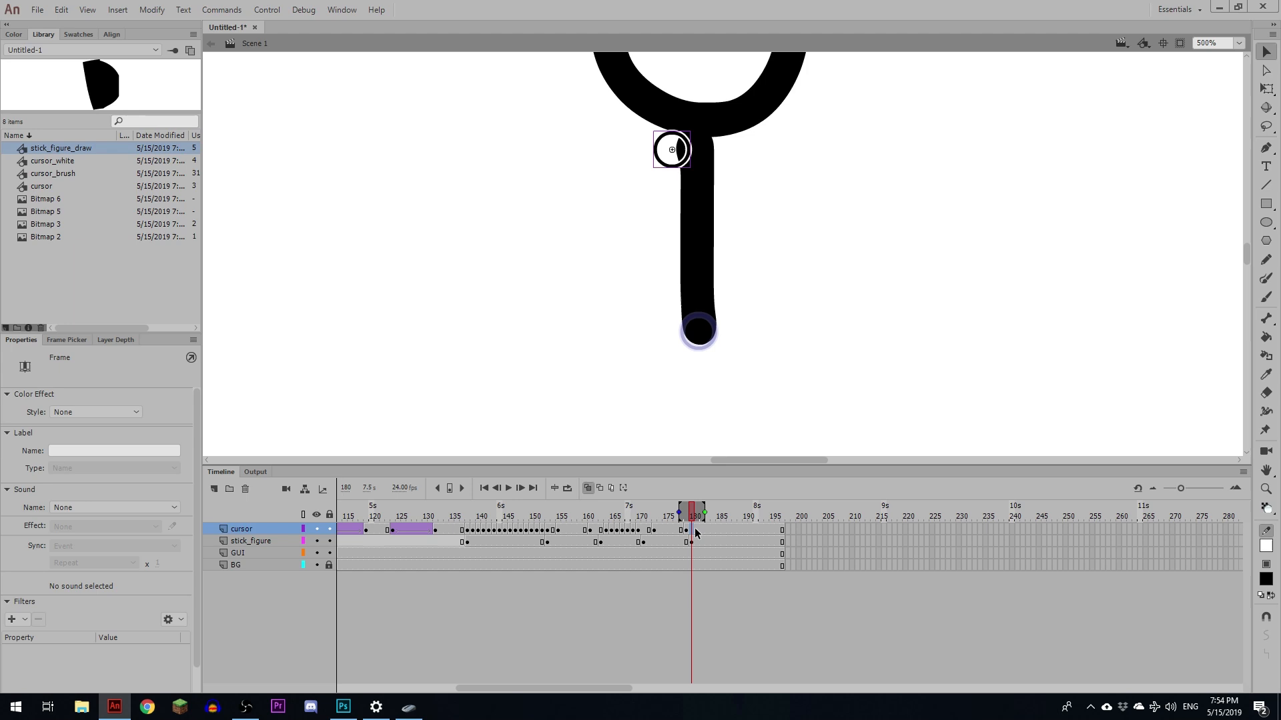
left_click(678, 165)
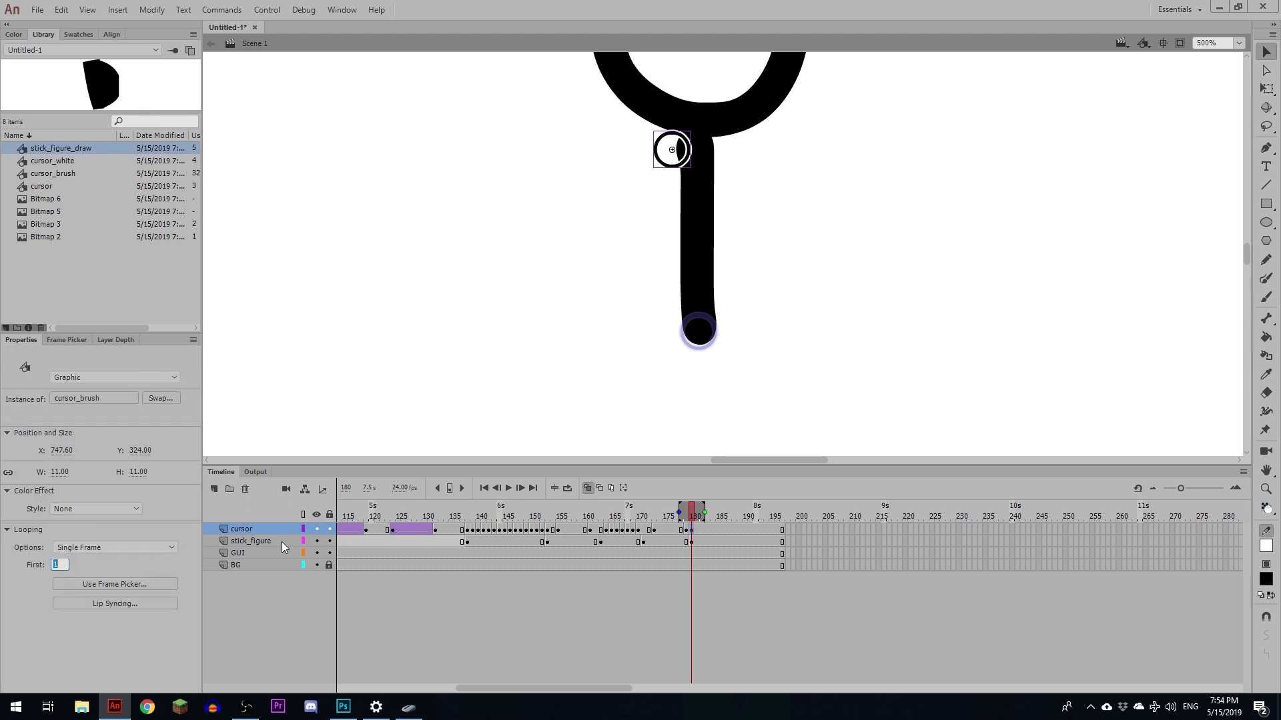
type("2")
key("Return")
- Add cursor keyframes through about frame 187 moving the brush cursor down the left arm stroke
left_click(698, 528)
key("F6")
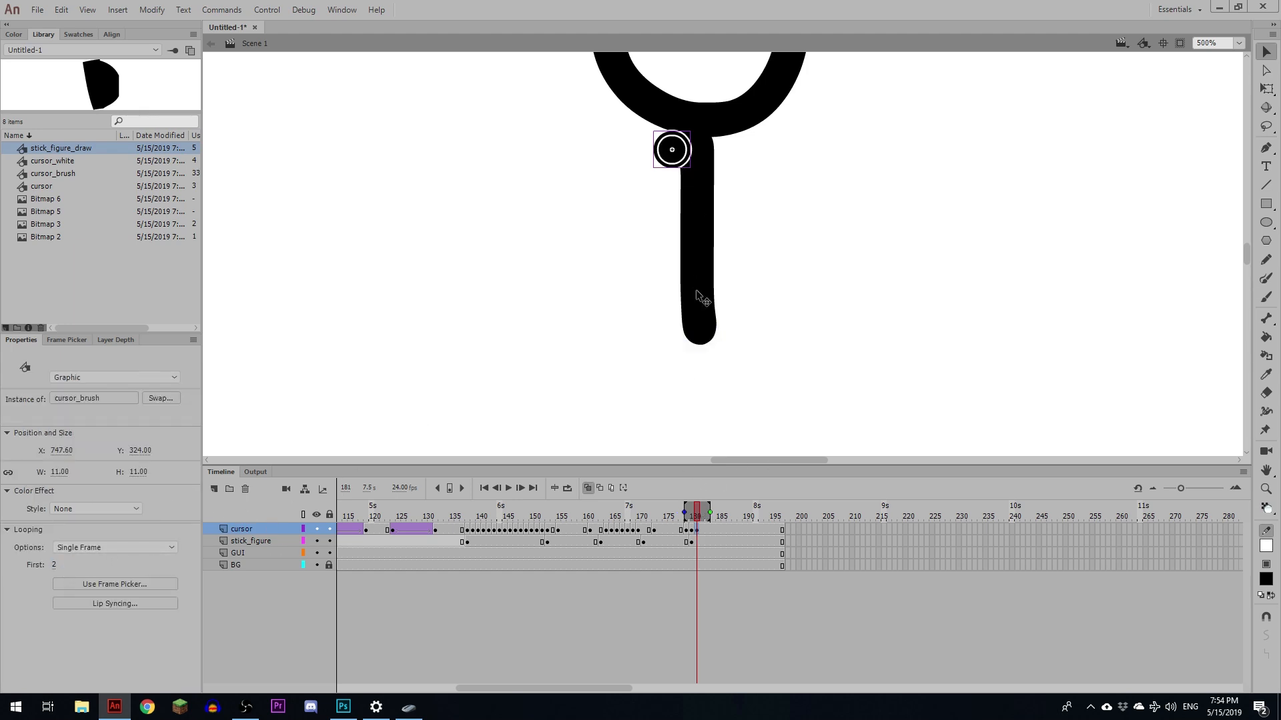
left_click(692, 541)
left_click(692, 531)
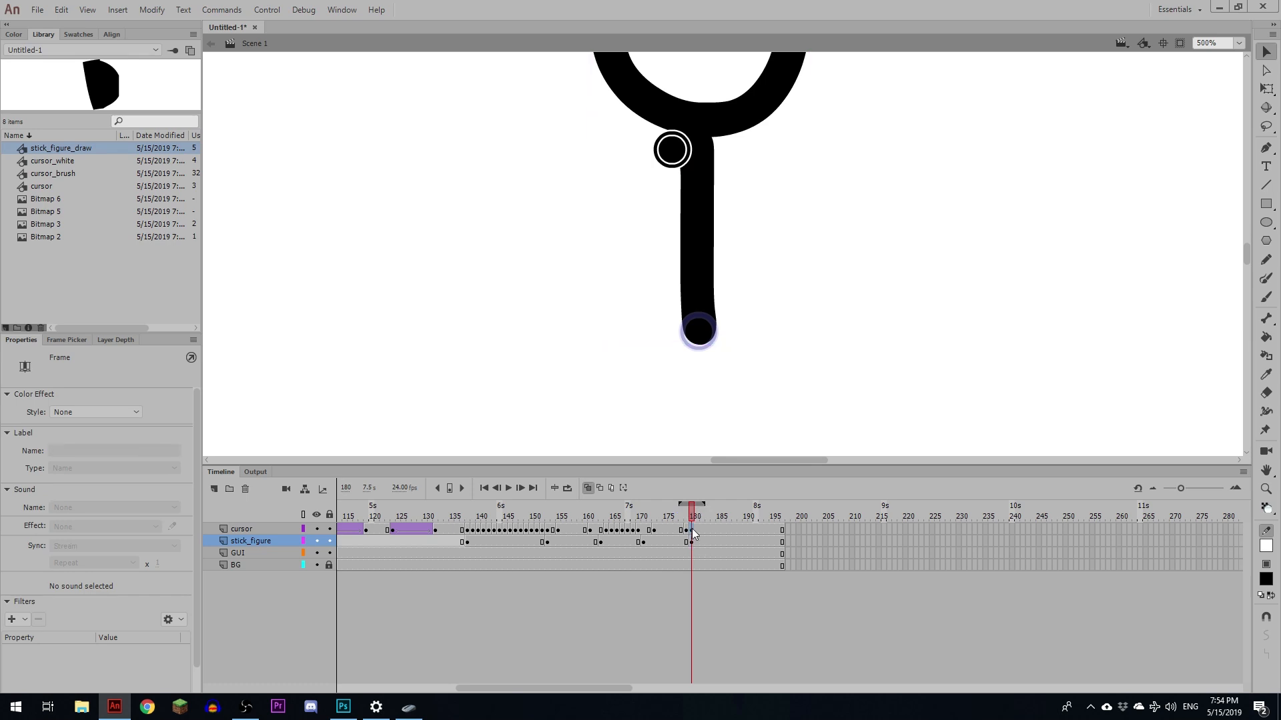
left_click(703, 530)
key("F6")
left_click_drag(683, 161, 612, 271)
key("F6")
key("F6")
- Insert a stick_figure keyframe at about frame 188 and set its looping option to Single Frame
key("F6")
key("F6")
left_click_drag(612, 270, 606, 291)
key("F6")
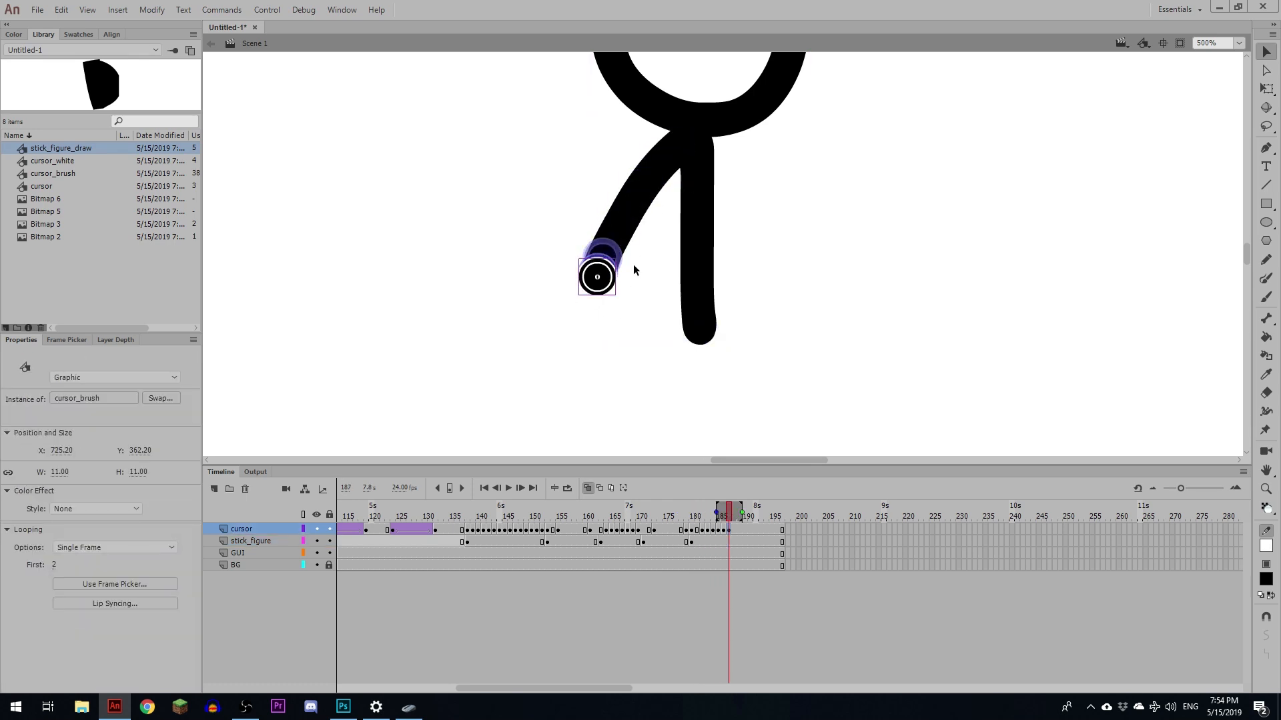
left_click(735, 542)
- Insert stick_figure keyframes at about frames 187, 197 and 203, setting the last to Single Frame
key("F6")
left_click(114, 547)
left_click(80, 583)
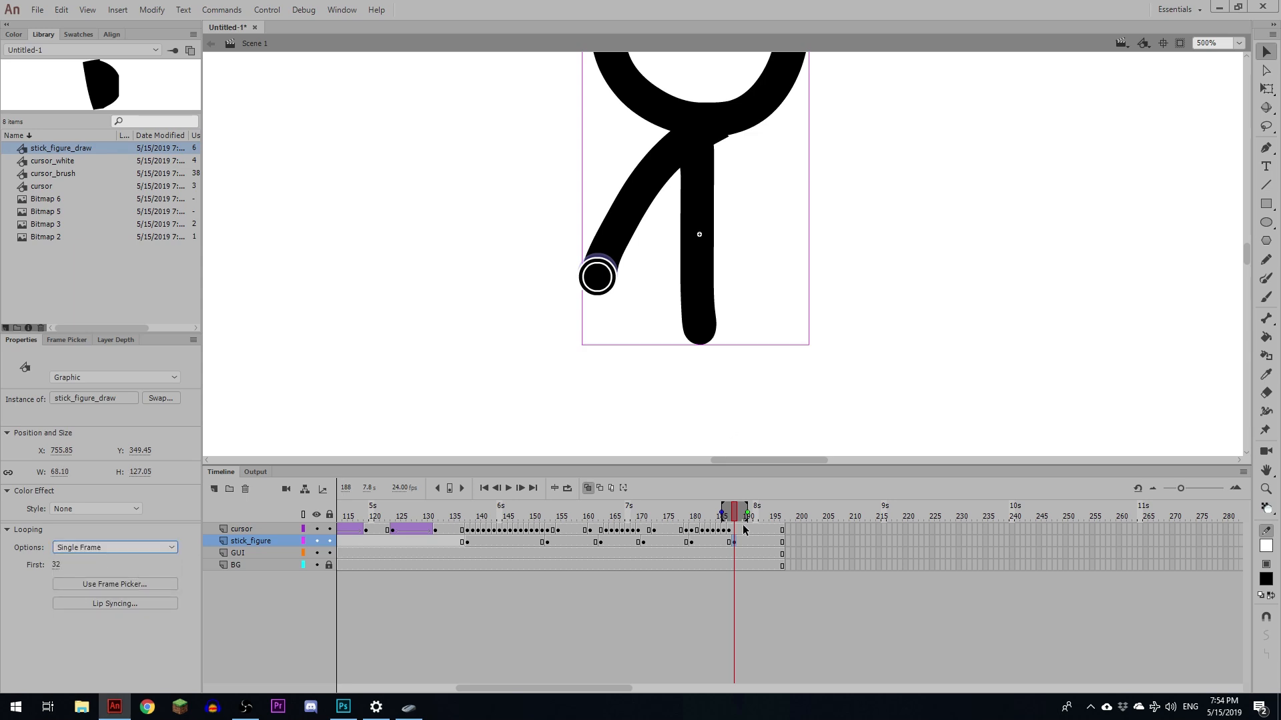
- Set the brush cursor's first frame to 1 and move it back up to the neck junction
left_click(735, 531)
left_click(54, 565)
type("1")
left_click_drag(597, 277, 715, 148)
left_click(729, 541)
key("F6")
left_click(735, 542)
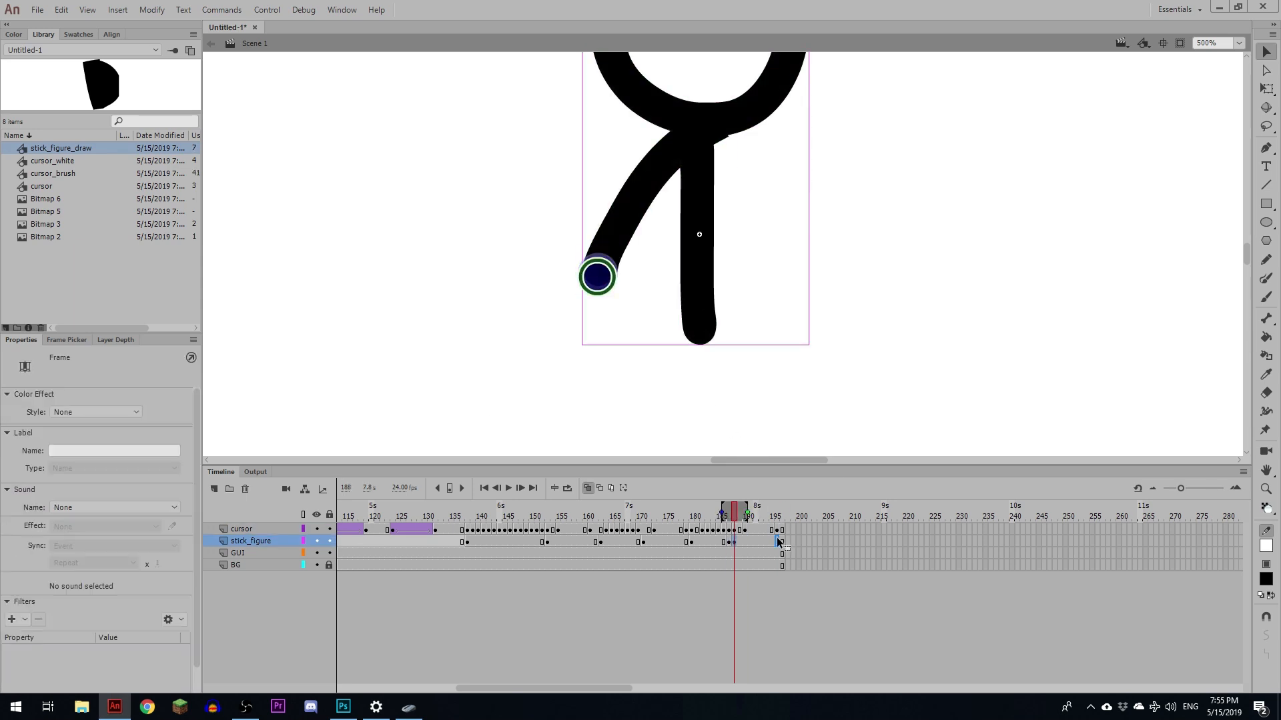
left_click(776, 541)
key("F6")
left_click(808, 541)
- Insert a stick_figure keyframe at about frame 204 and set its looping option to Loop
key("F6")
left_click(114, 547)
left_click(113, 591)
left_click(814, 541)
key("F6")
left_click(121, 548)
left_click(122, 562)
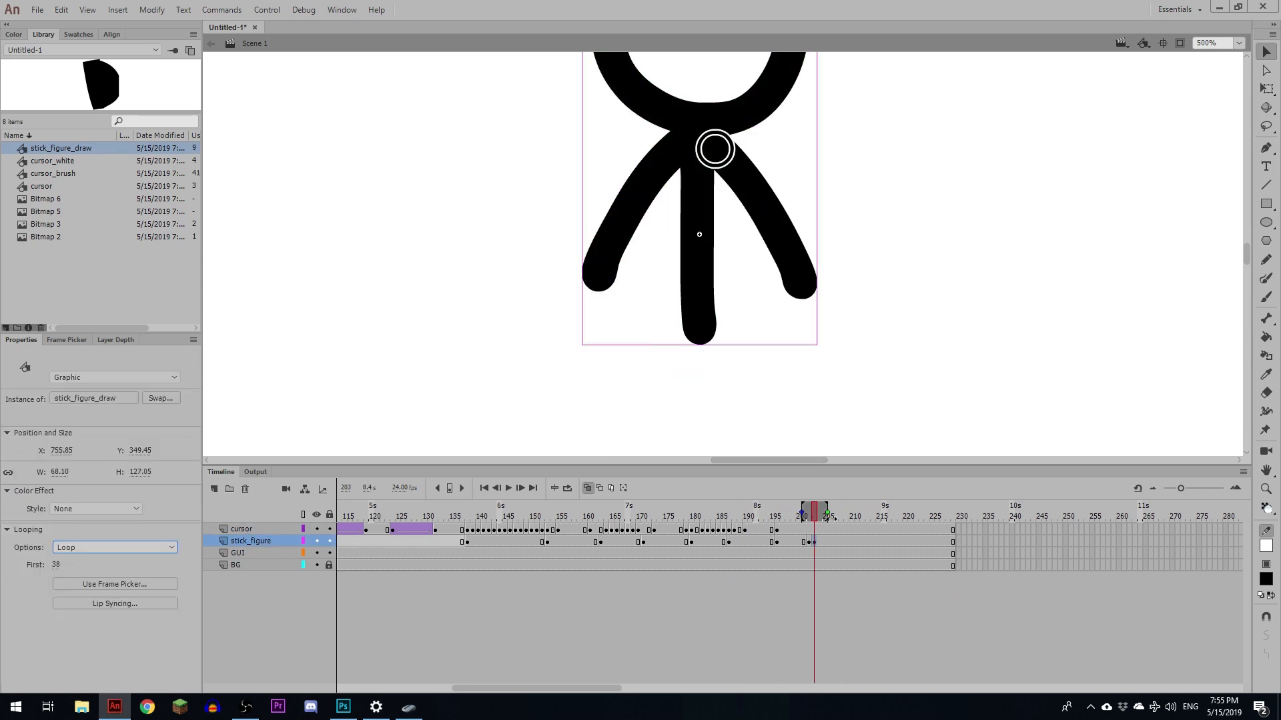
- Inside the stick_figure_draw symbol, insert a frame at frame 46 and move Layer_2's keyframe one frame later
left_click_drag(814, 514, 839, 513)
left_click_drag(856, 385, 862, 263)
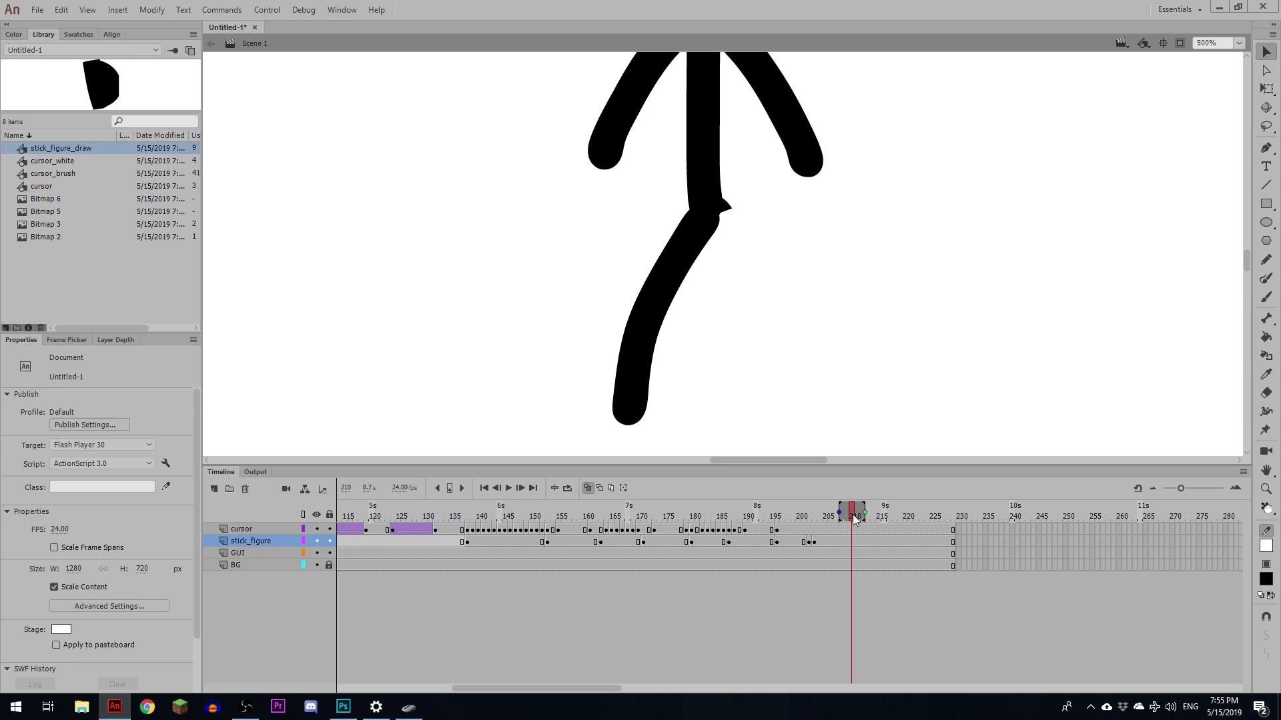
left_click_drag(853, 514, 851, 514)
double_click(669, 313)
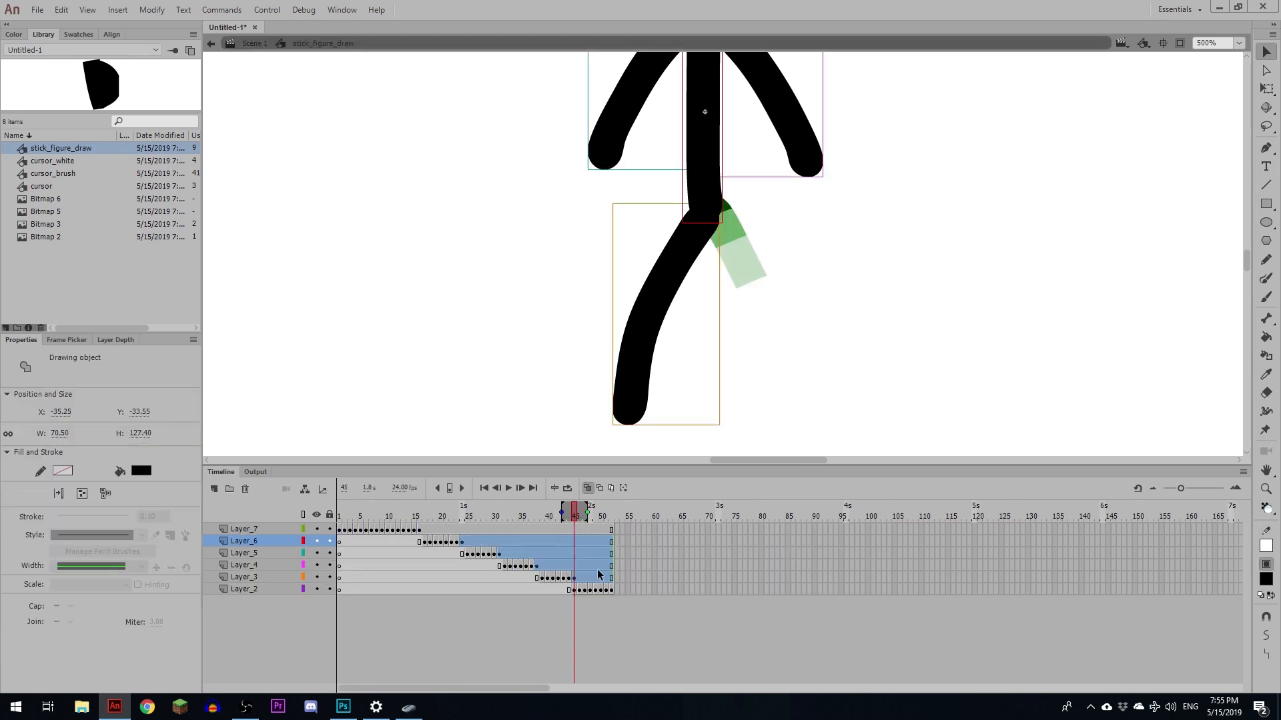
left_click(577, 517)
key("F5")
left_click(575, 589)
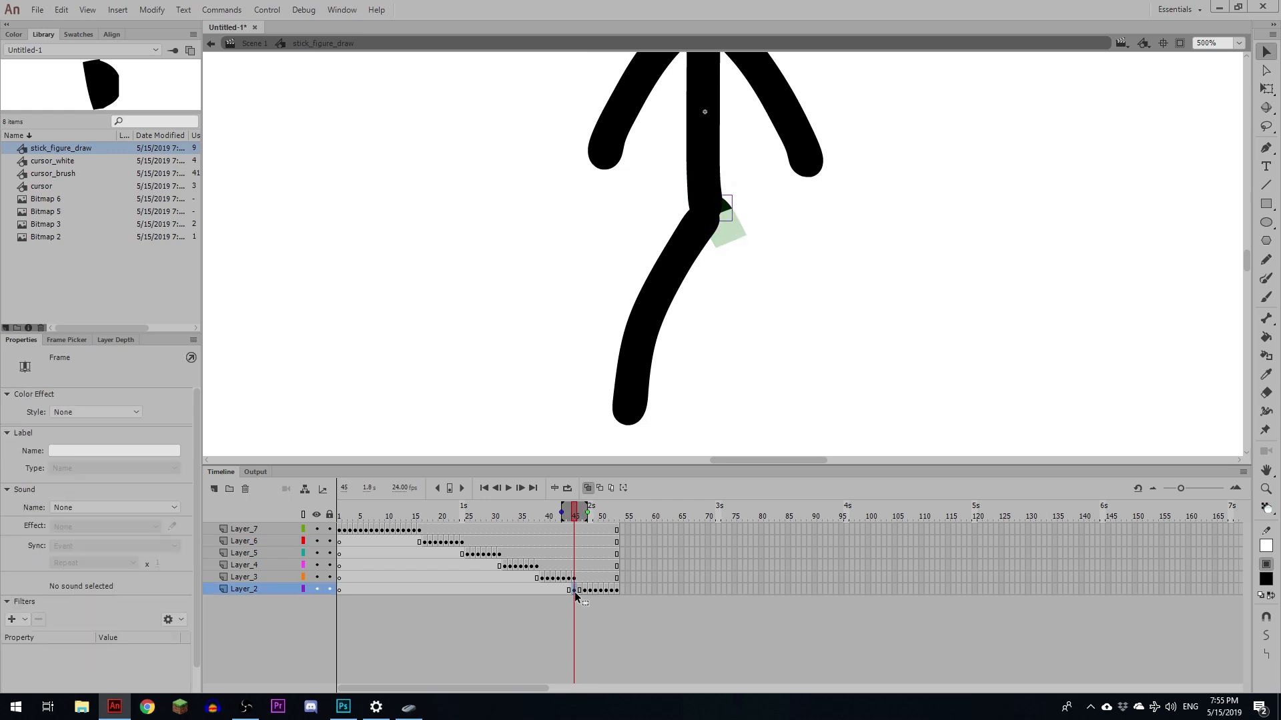
left_click_drag(575, 589, 581, 589)
left_click(577, 517)
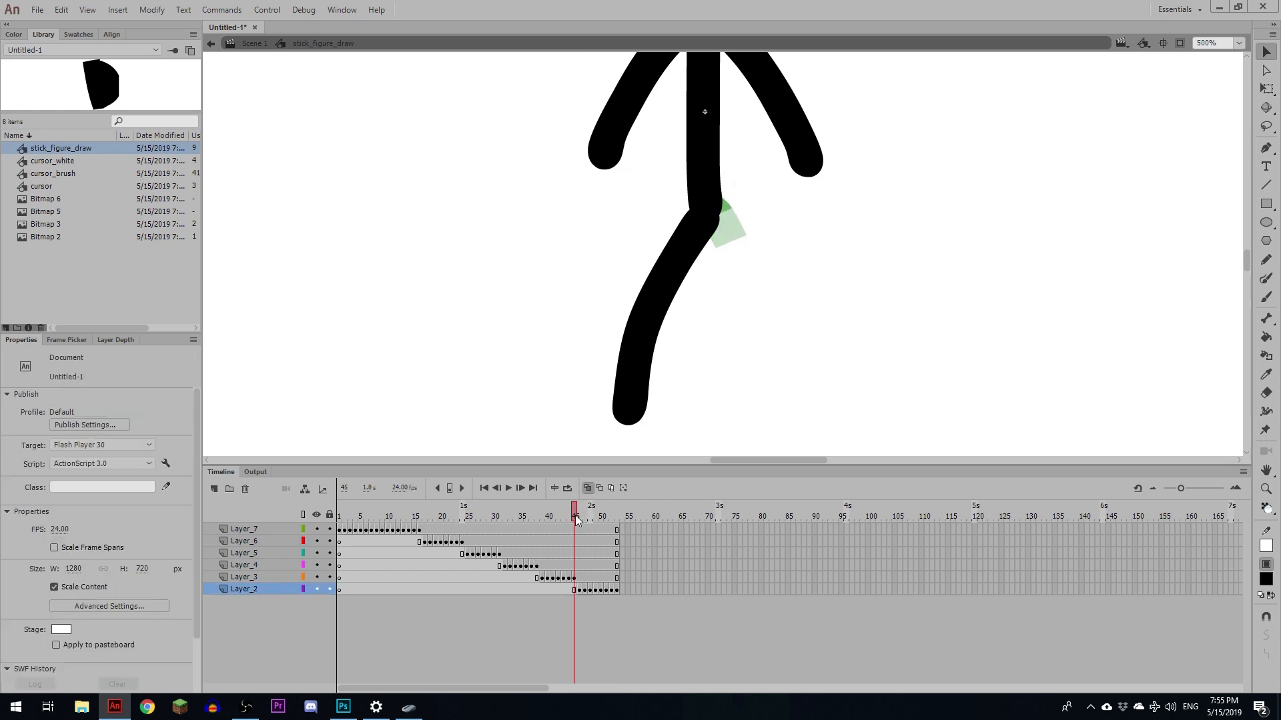
left_click(254, 43)
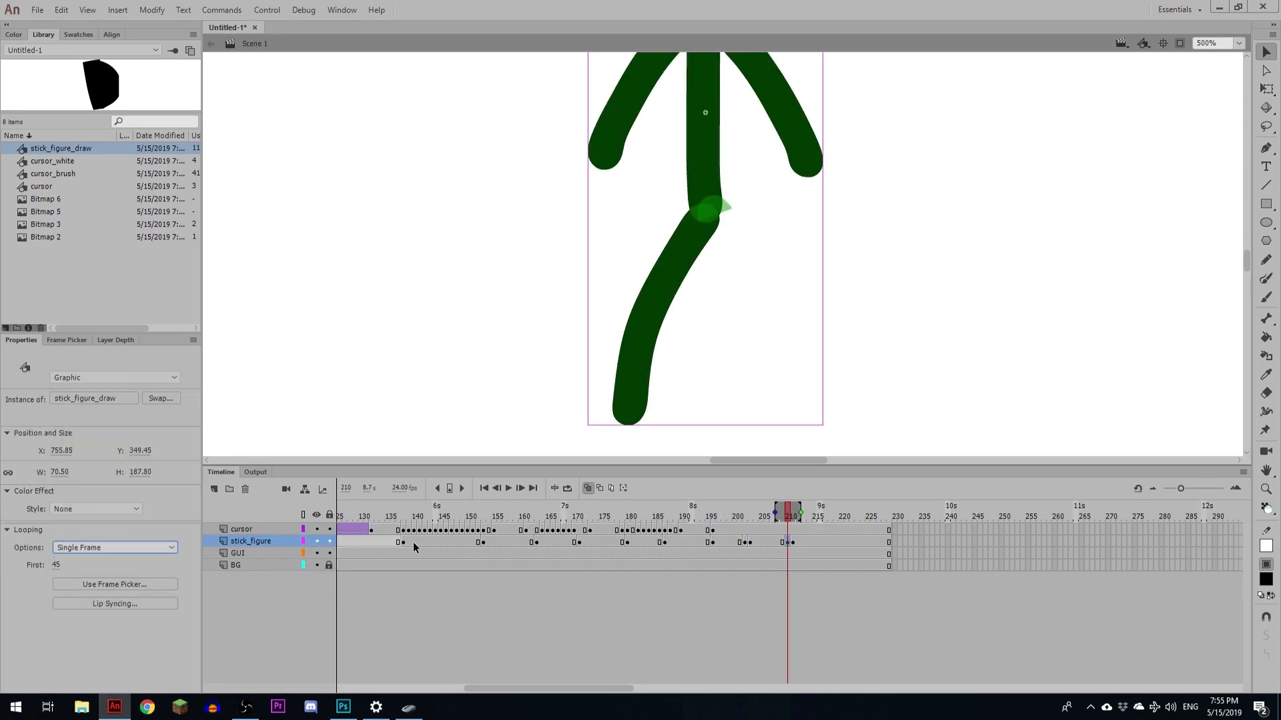
- Insert a stick_figure keyframe at about frame 218
left_click(831, 515)
key("F6")
left_click_drag(868, 342, 860, 406)
- Create a classic tween on the cursor layer around frame 157
left_click(709, 518)
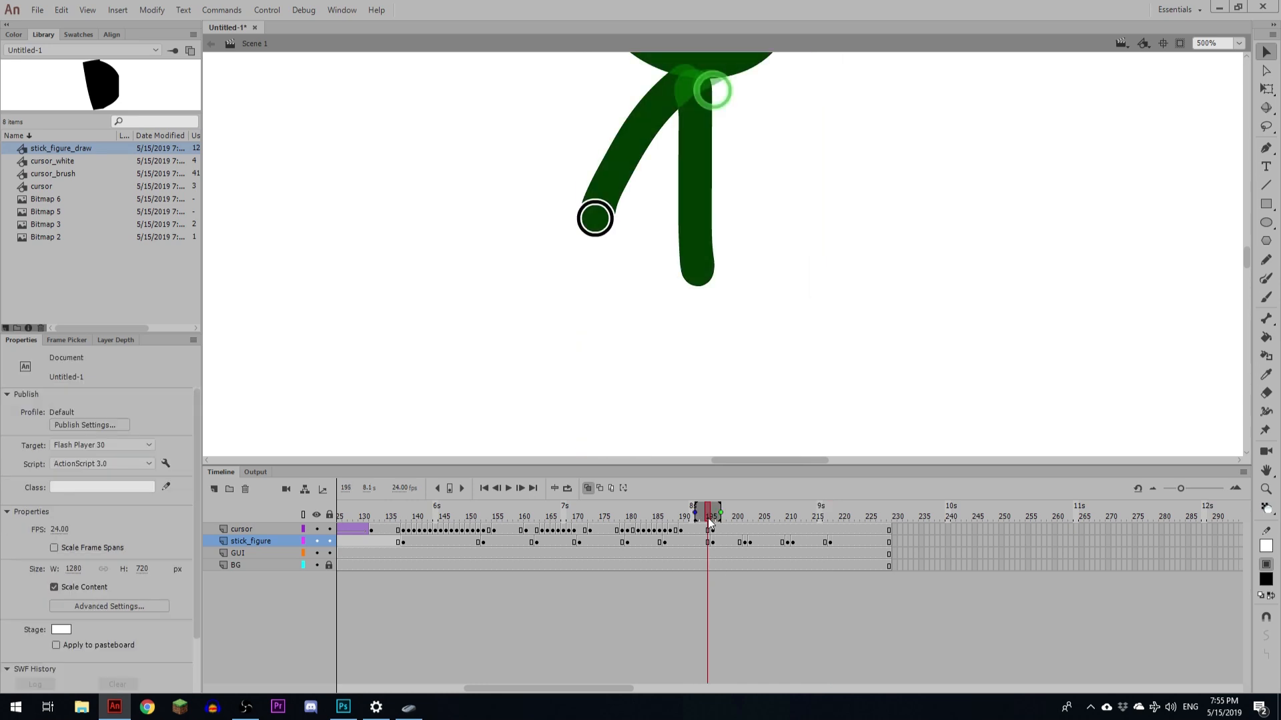
left_click(708, 529)
left_click(603, 529)
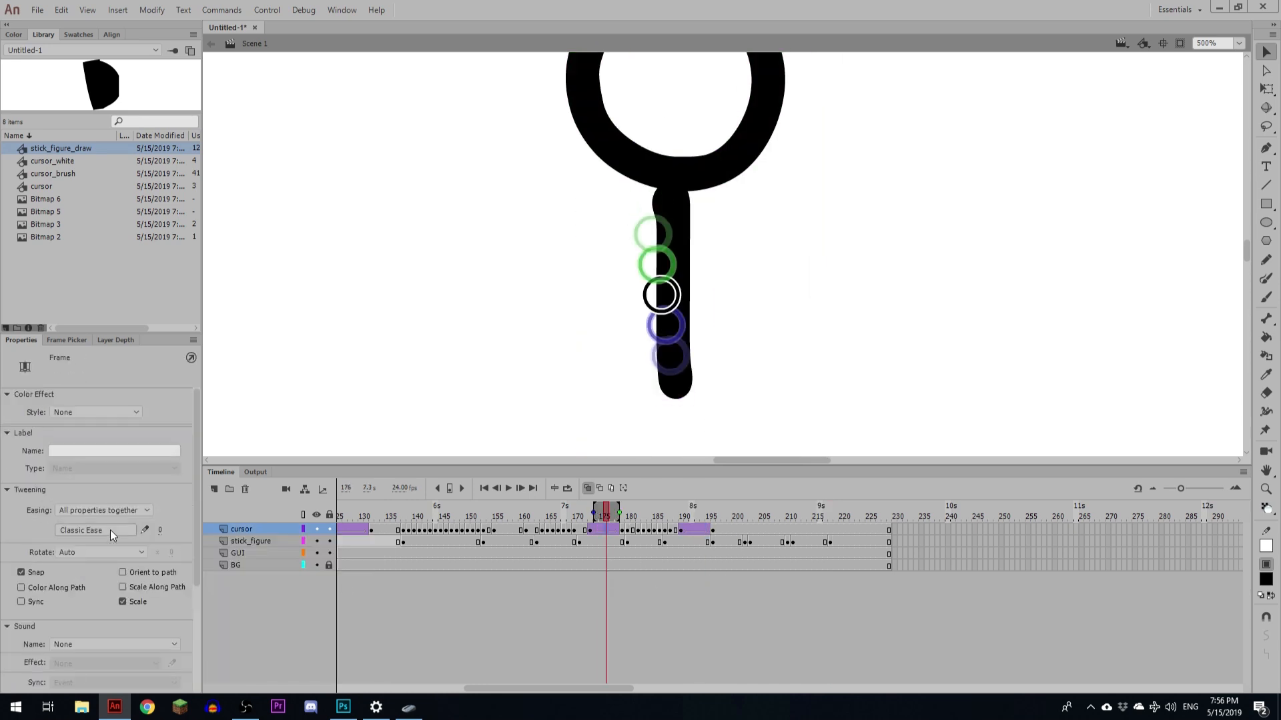
left_click(495, 531)
left_click_drag(674, 267, 673, 372)
right_click(510, 530)
left_click(552, 570)
- Play back the animation from about frame 136 to review the cursor motion
left_click(402, 517)
key("Return")
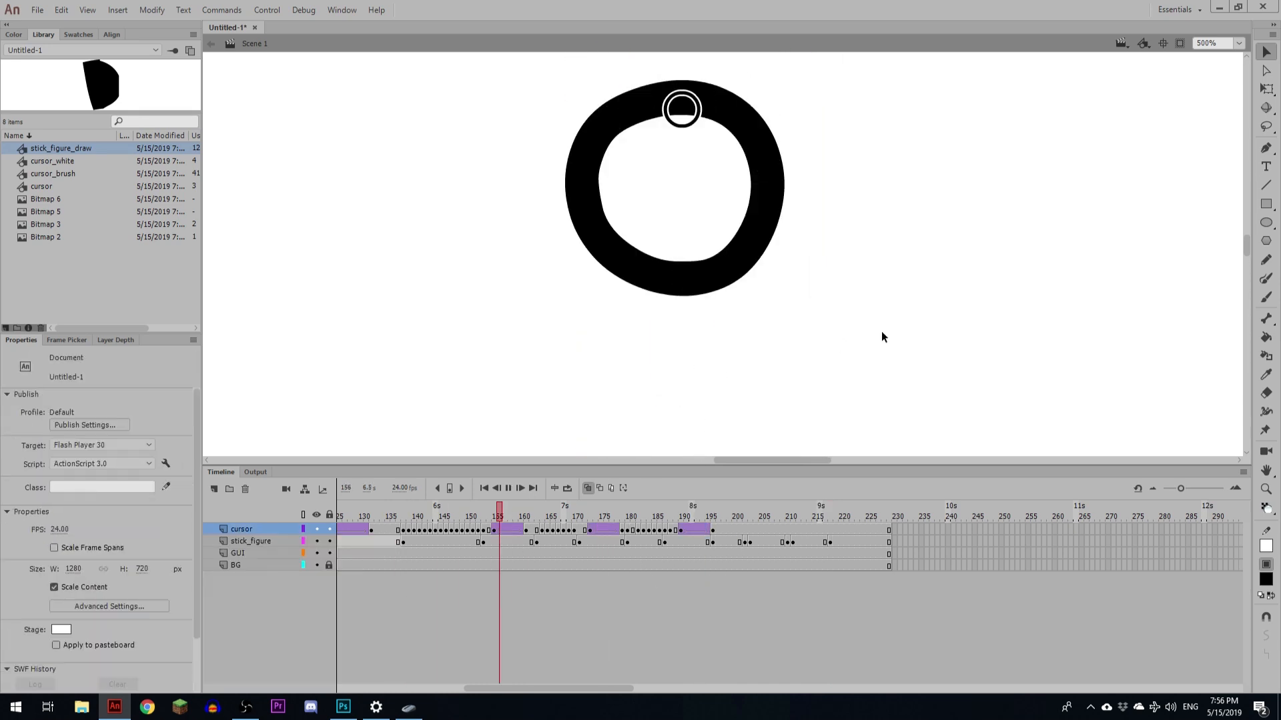
key("Return")
key("ctrl+minus")
left_click(403, 517)
key("Return")
- Insert a frame on the cursor layer at about frame 197
left_click(713, 517)
left_click(713, 530)
key("ctrl+equal")
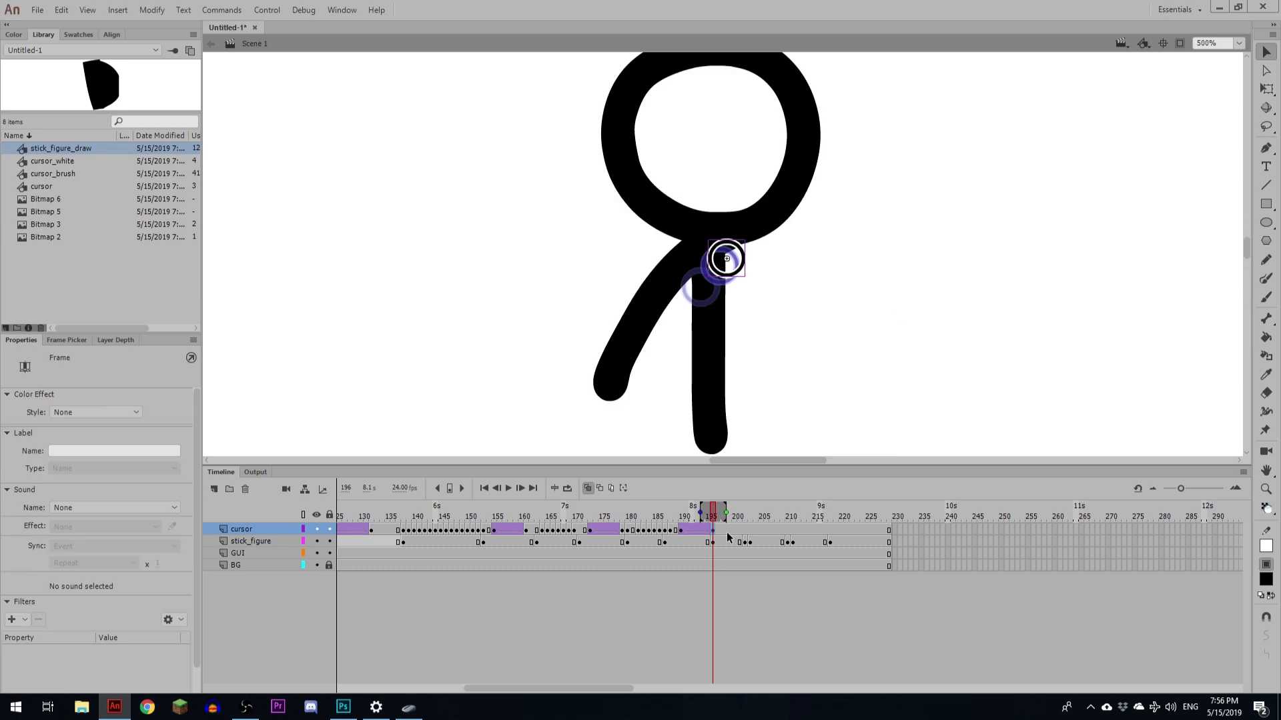
left_click(718, 530)
key("F5")
- Shift the stick_figure keyframe at about frame 197 one frame later
left_click(724, 543)
left_click(718, 542)
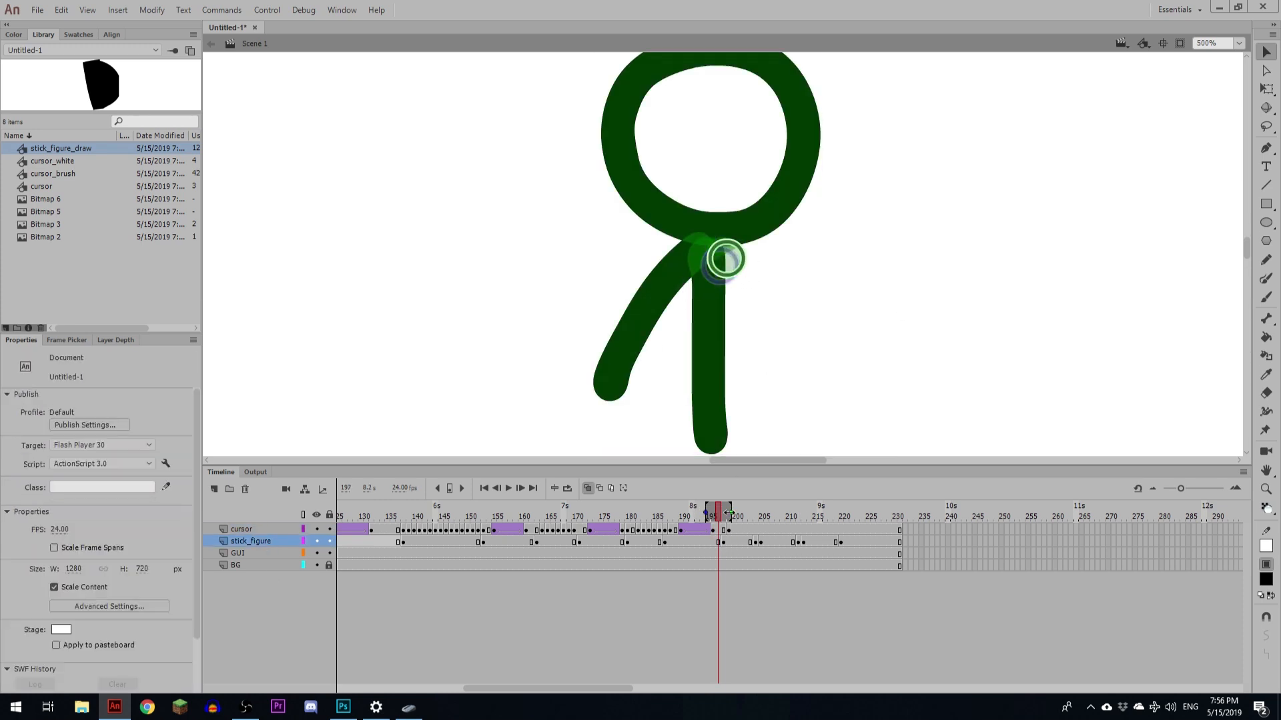
left_click_drag(718, 543, 724, 542)
- Insert a cursor keyframe at about frame 200 and nudge the brush cursor three steps right and three down
left_click(724, 530)
left_click(729, 532)
key("F6")
key("Right")
key("Right")
key("Right")
key("Right")
key("Down")
key("Down")
key("Down")
key("comma")
key("period")
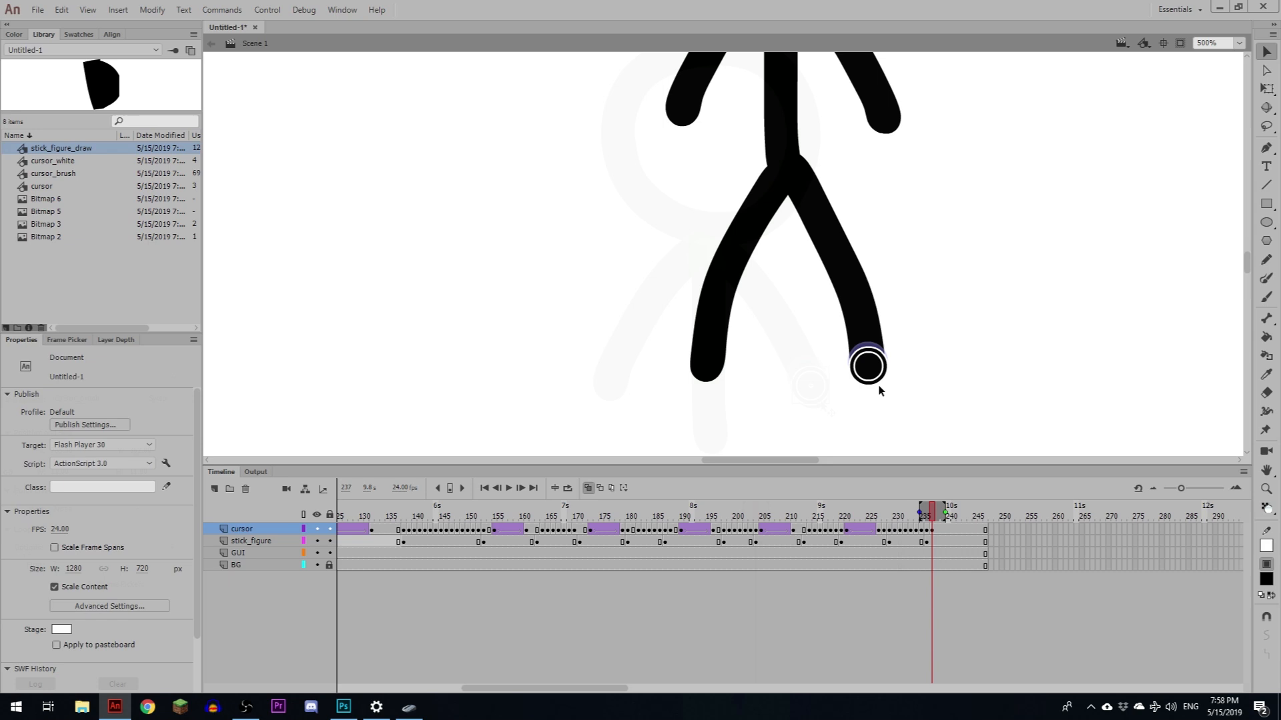
left_click(83, 565)
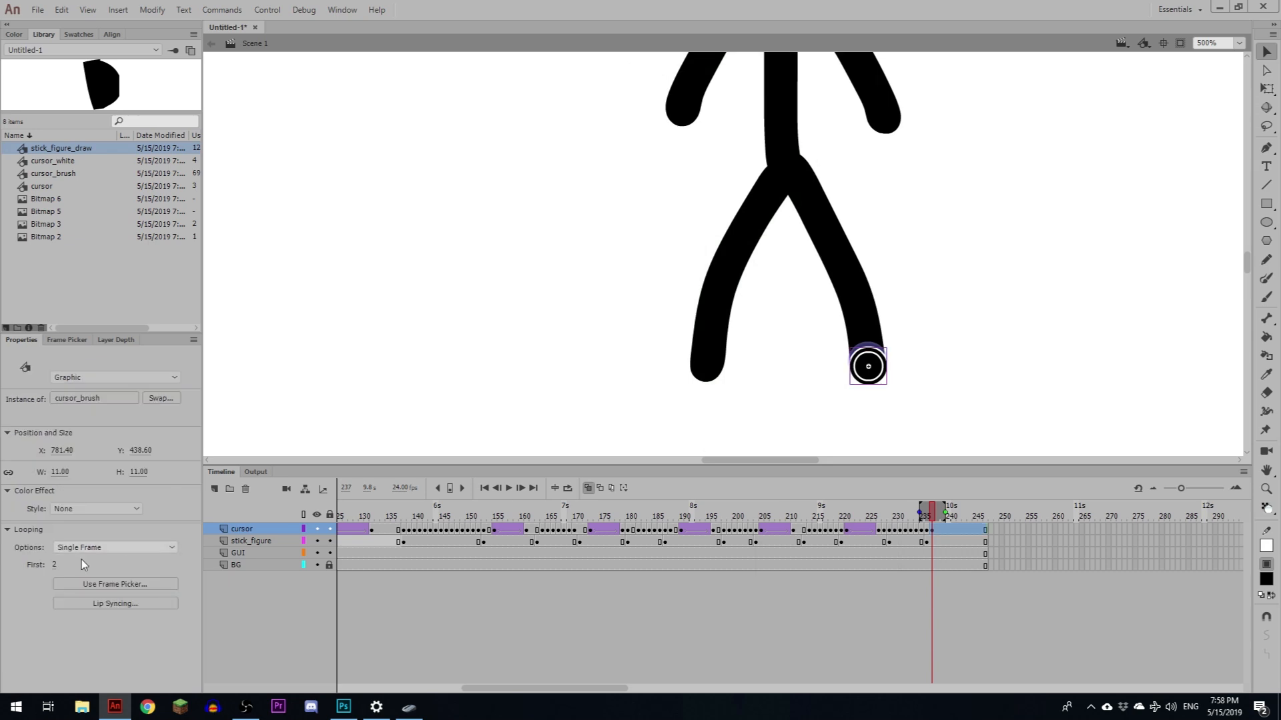
- Insert a cursor keyframe after the right leg stroke and extend all layers a few frames further
left_click(959, 532)
left_click(948, 532)
left_click(954, 532)
key("F6")
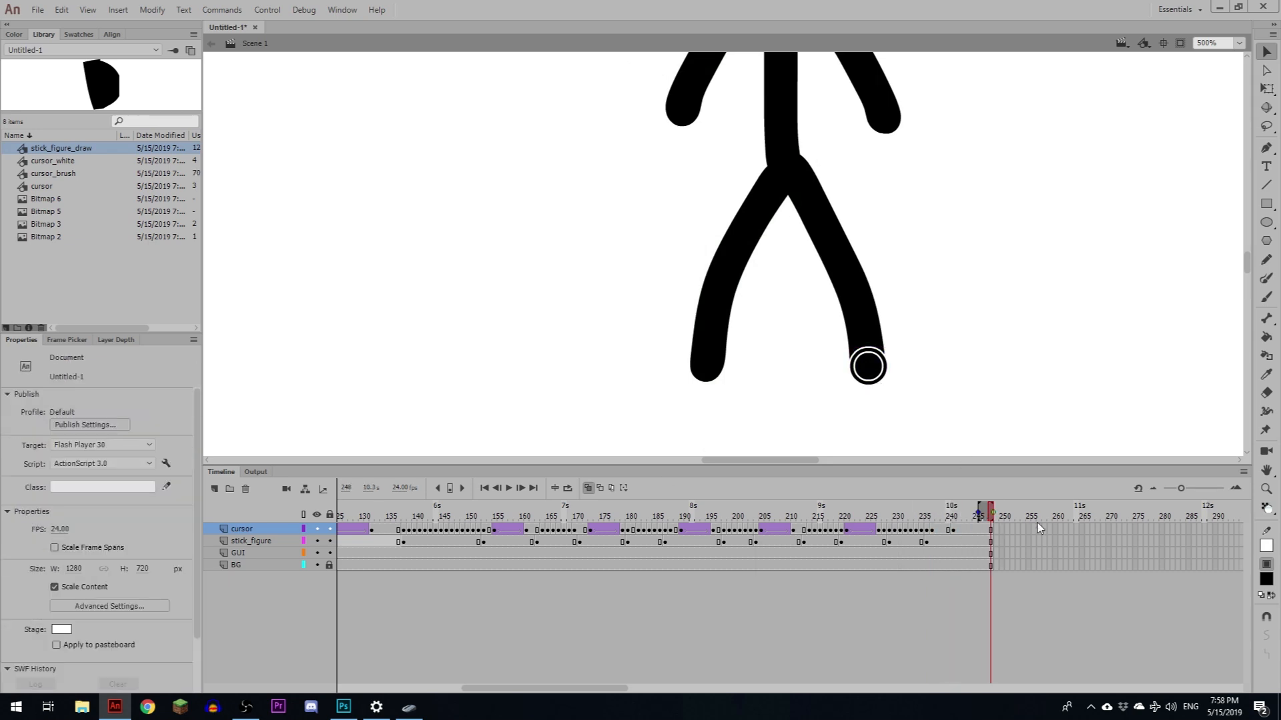
left_click_drag(1038, 529, 1050, 566)
key("F5")
- Move the brush cursor off the figure to the right at about frame 250
left_click(1002, 532)
key("ctrl+minus")
key("ctrl+minus")
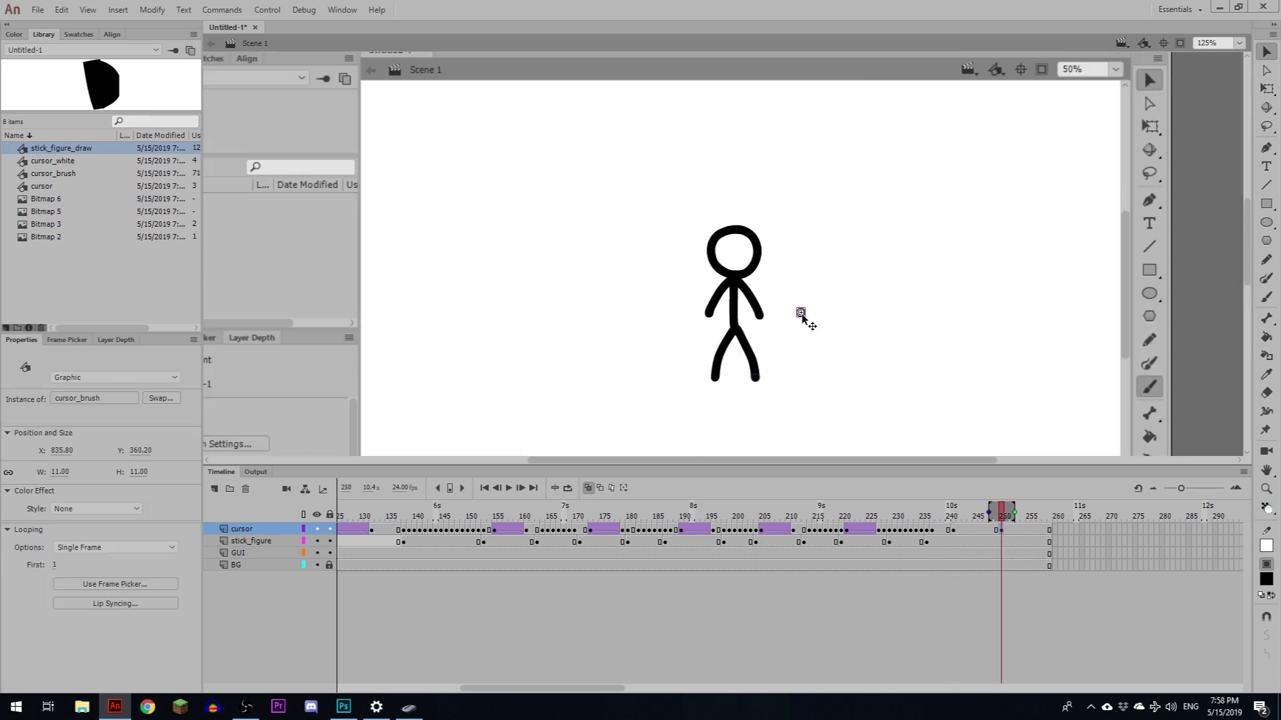
left_click(1056, 575)
- Classic-tween the brush cursor's exit off the figure and apply a classic ease to it
left_click_drag(963, 532, 980, 539)
key("F4")
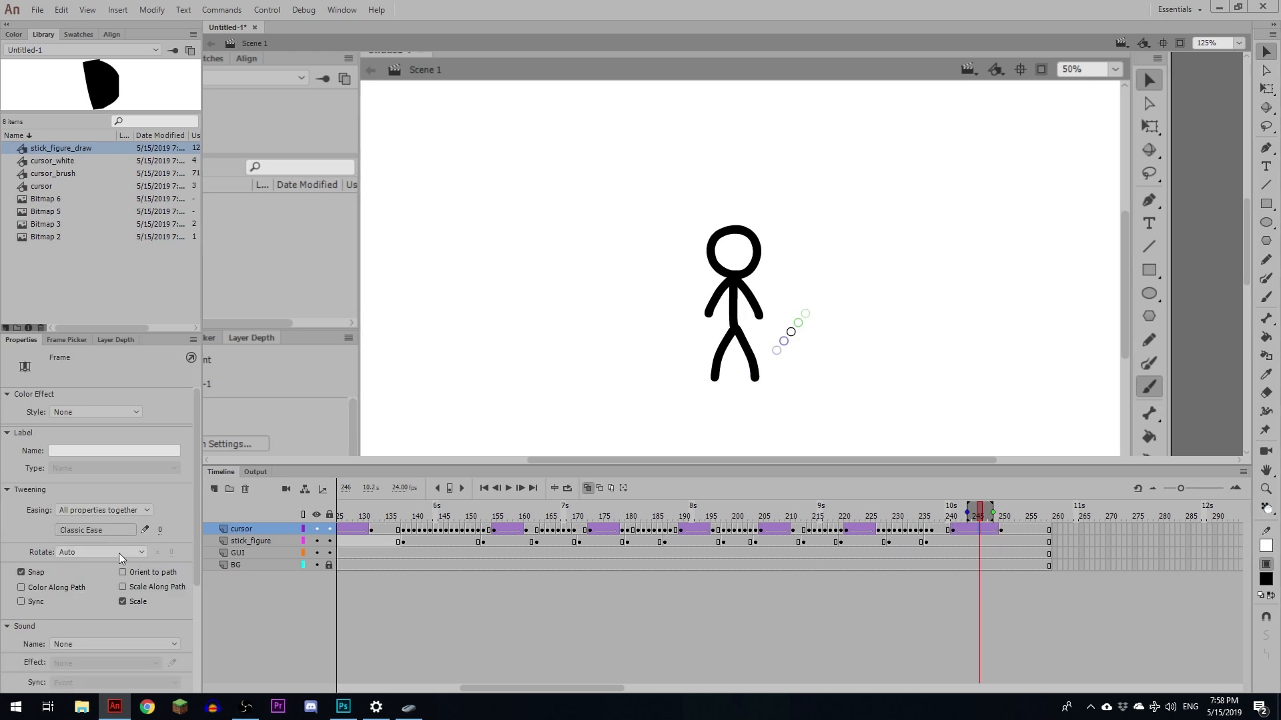
left_click(107, 531)
left_click(107, 604)
double_click(175, 551)
left_click(395, 514)
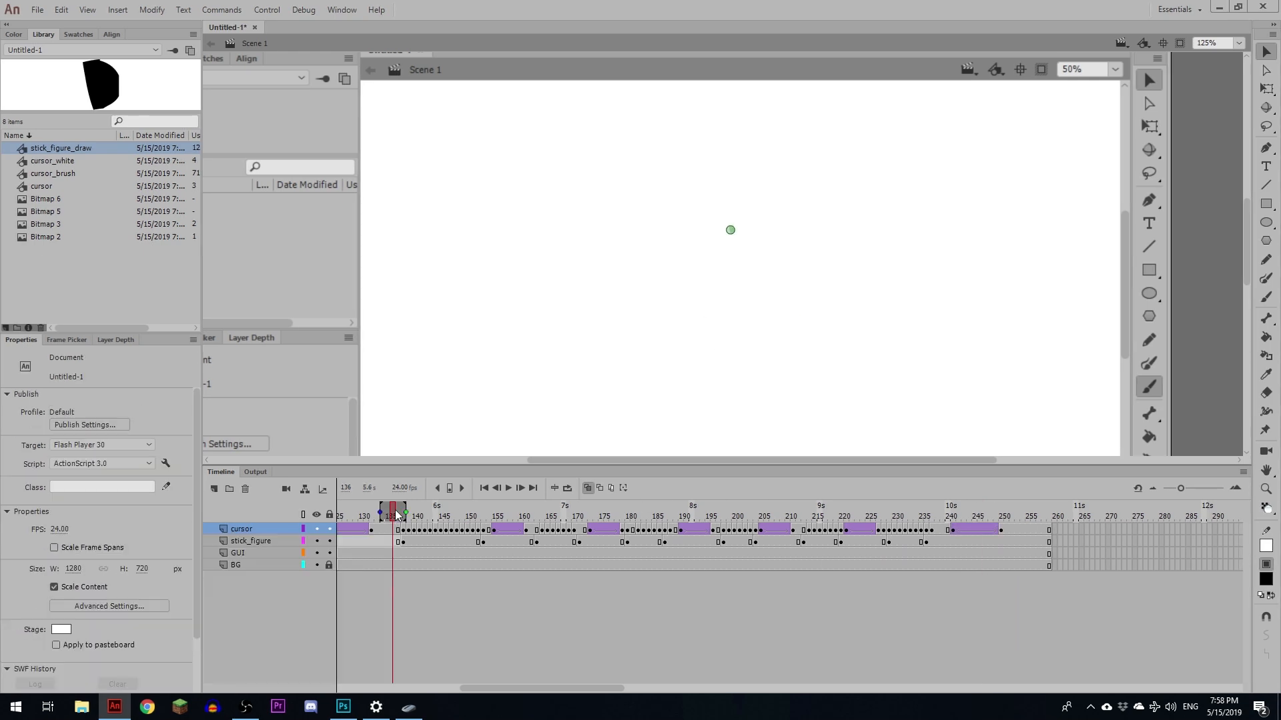